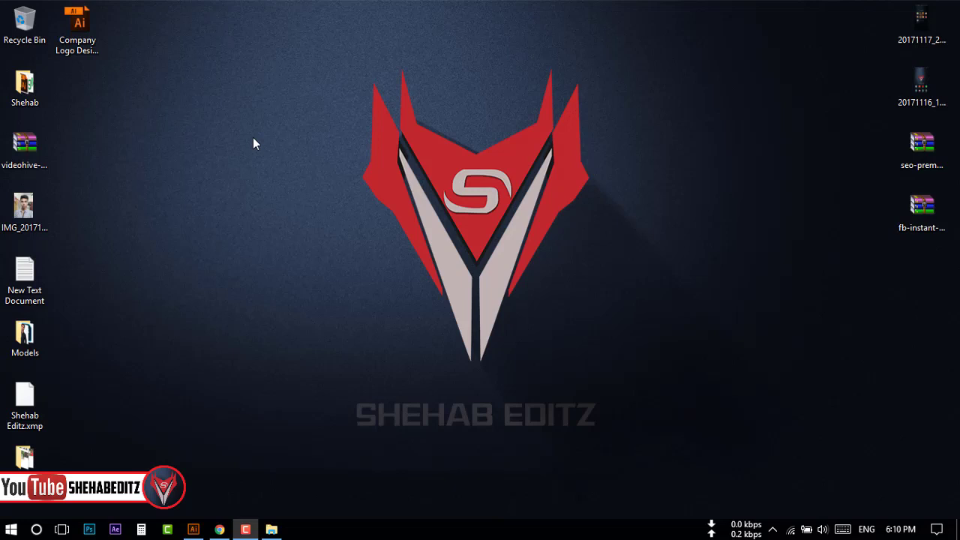
Step: Start Adobe Illustrator and accept updating the logo file's missing linked files
left_click(195, 529)
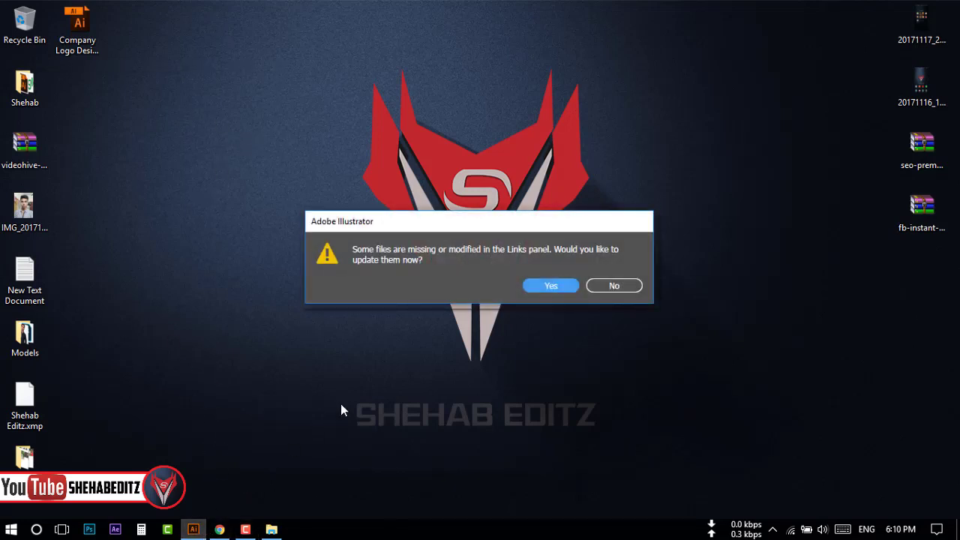
left_click(545, 285)
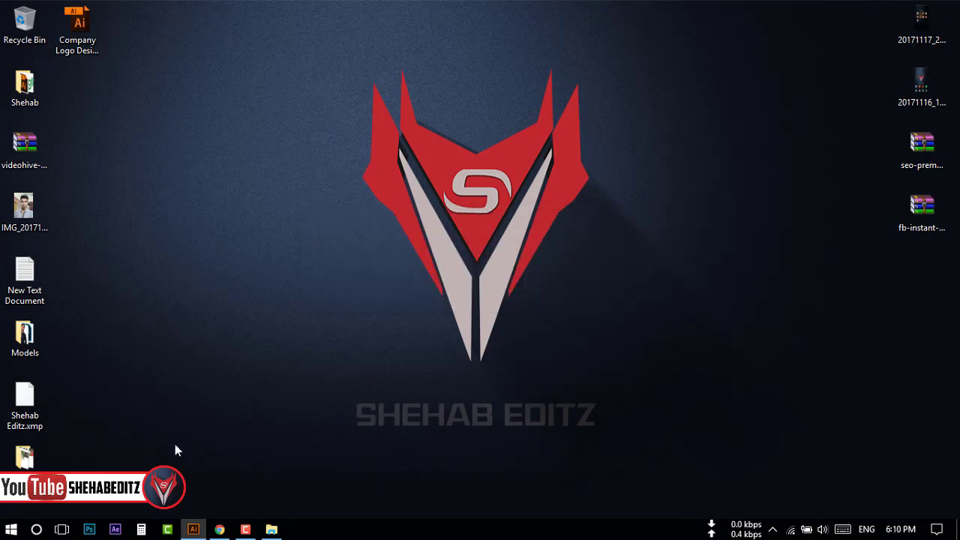
Step: Shift the reference logo to the artboard's left side and collapse the Gradient panel
left_click(193, 529)
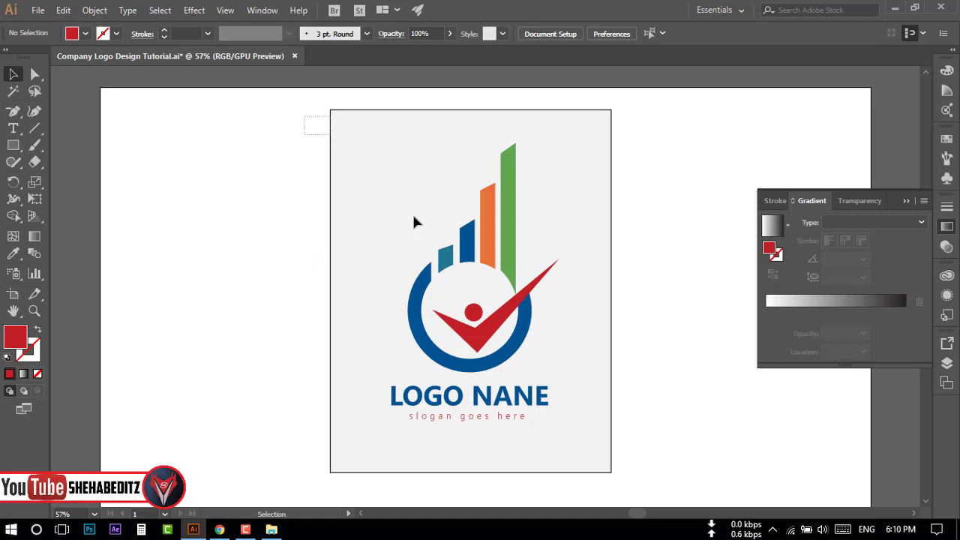
left_click(582, 456)
left_click_drag(508, 268, 283, 263)
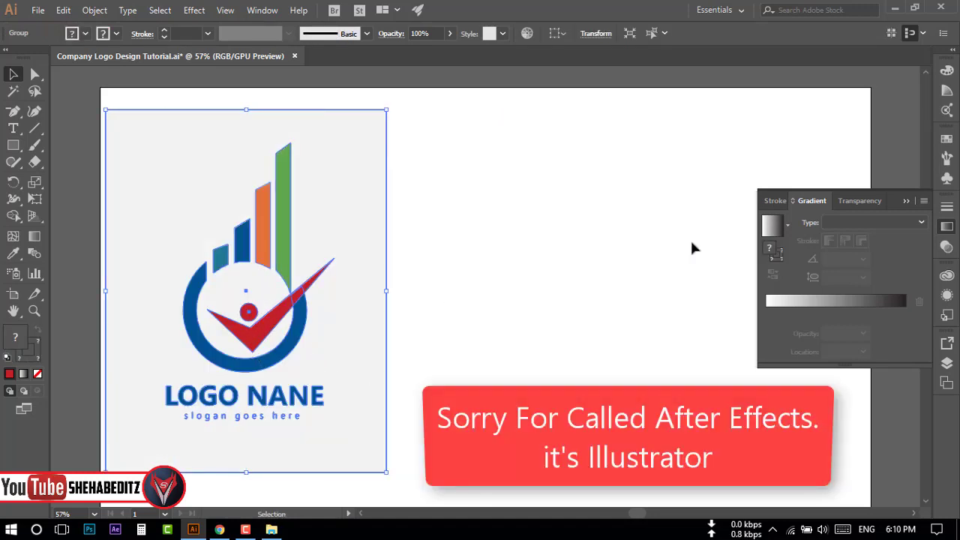
left_click(905, 200)
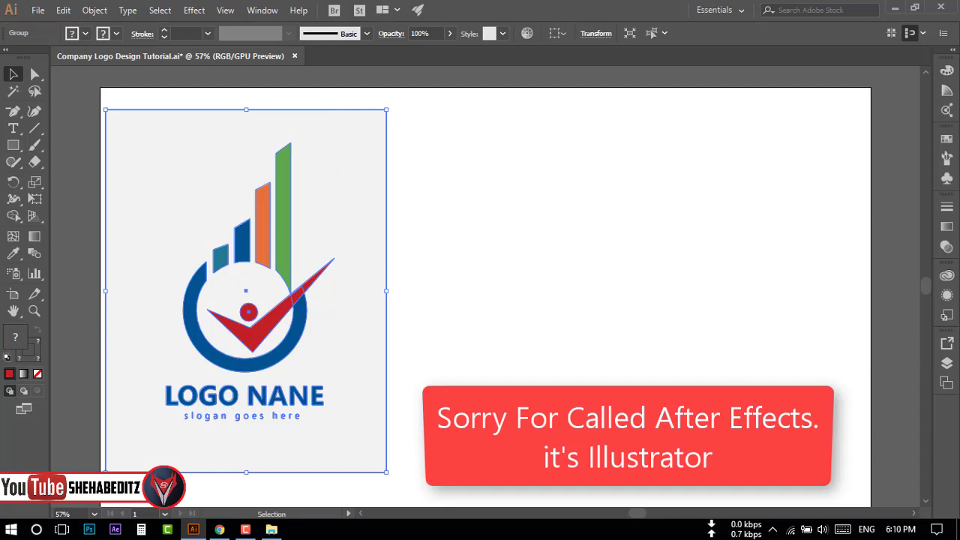
left_click(480, 322)
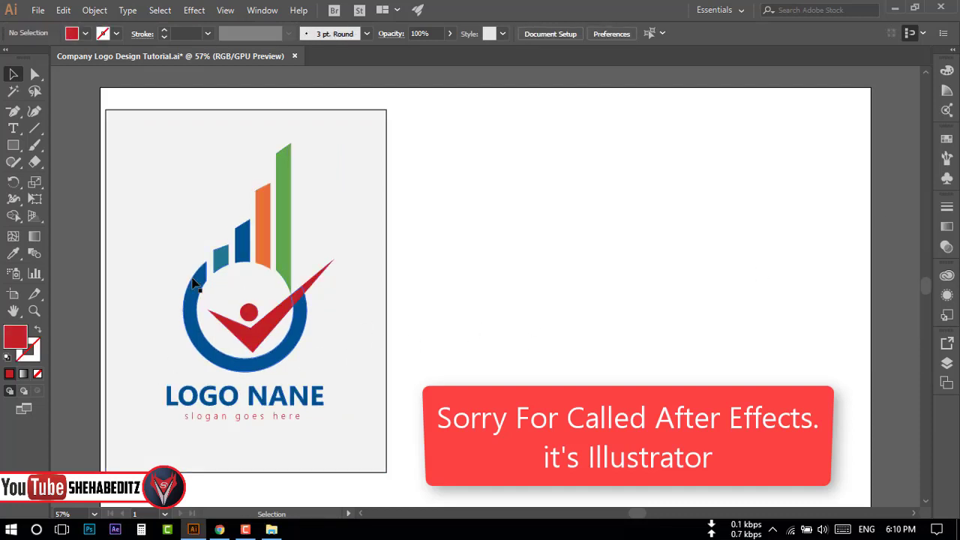
left_click(13, 146)
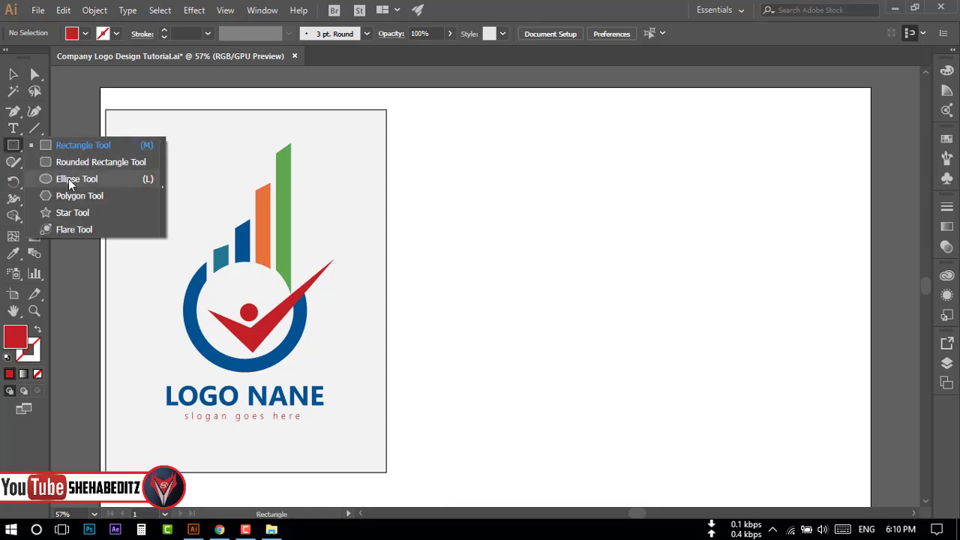
Step: Draw a red circle right of the logo and paste a copy in front of it
left_click(68, 178)
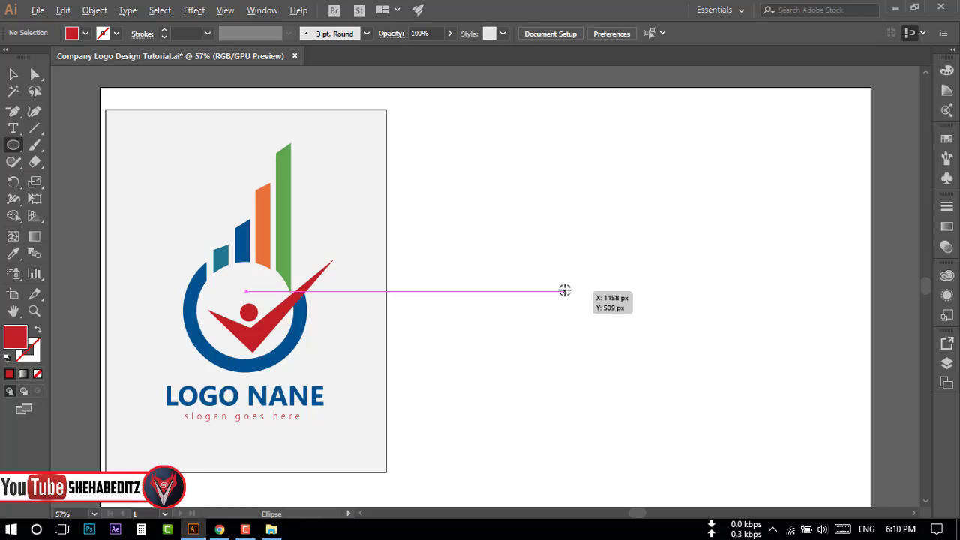
left_click_drag(564, 290, 619, 353)
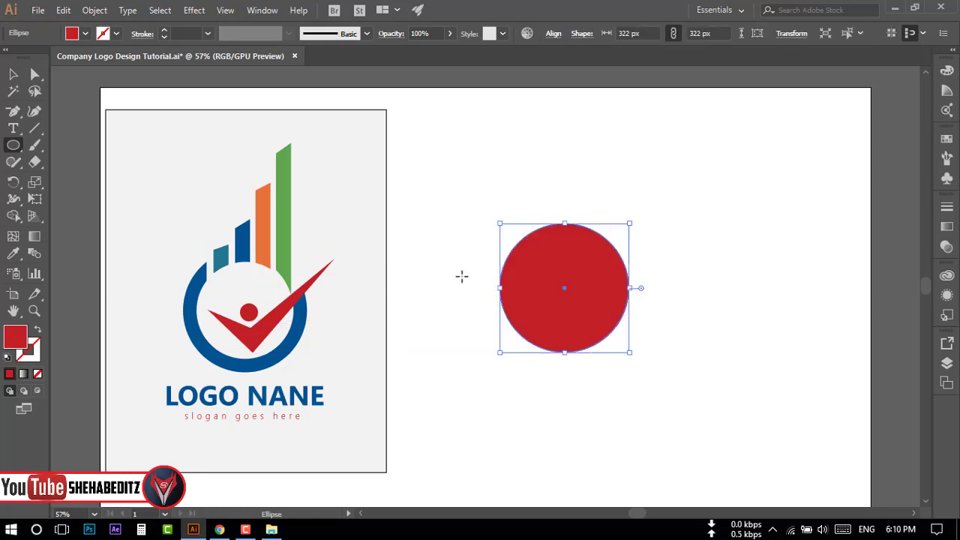
left_click(63, 10)
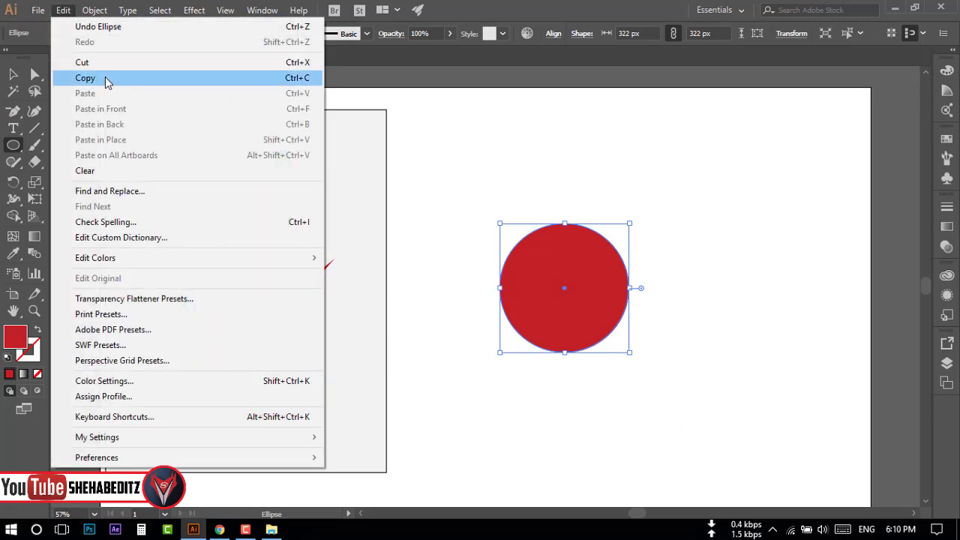
left_click(104, 79)
left_click(63, 11)
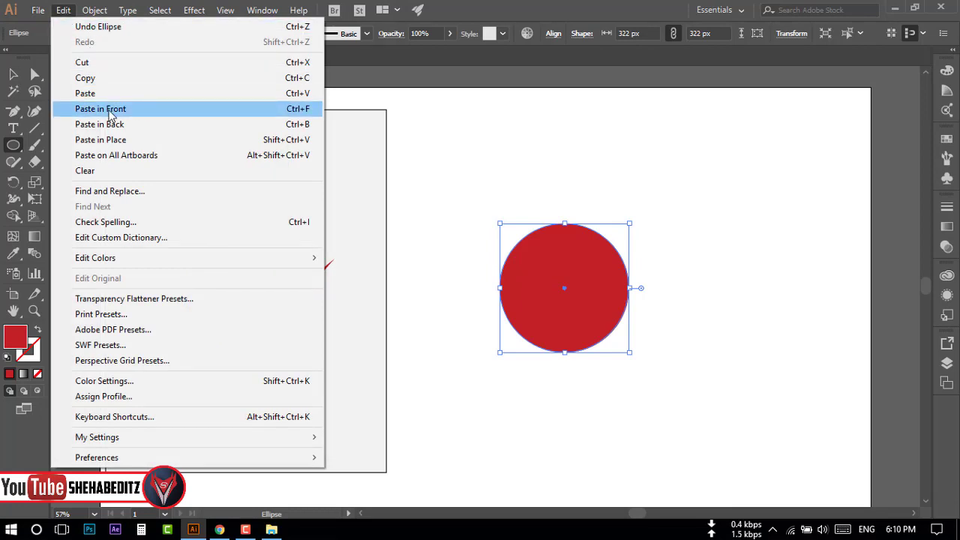
left_click(111, 110)
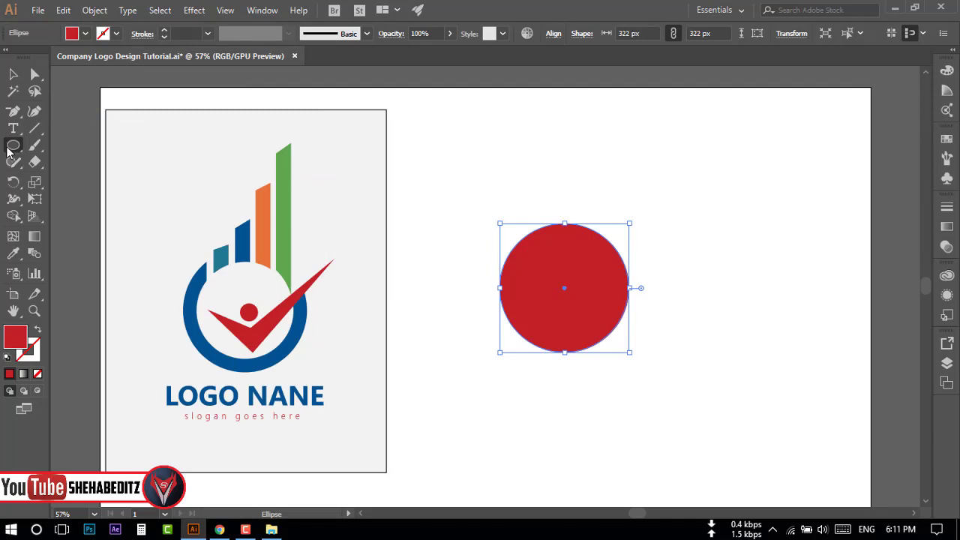
Step: Make the copy yellow, scale it from the centre to 250 px, and select both circles
left_click(86, 34)
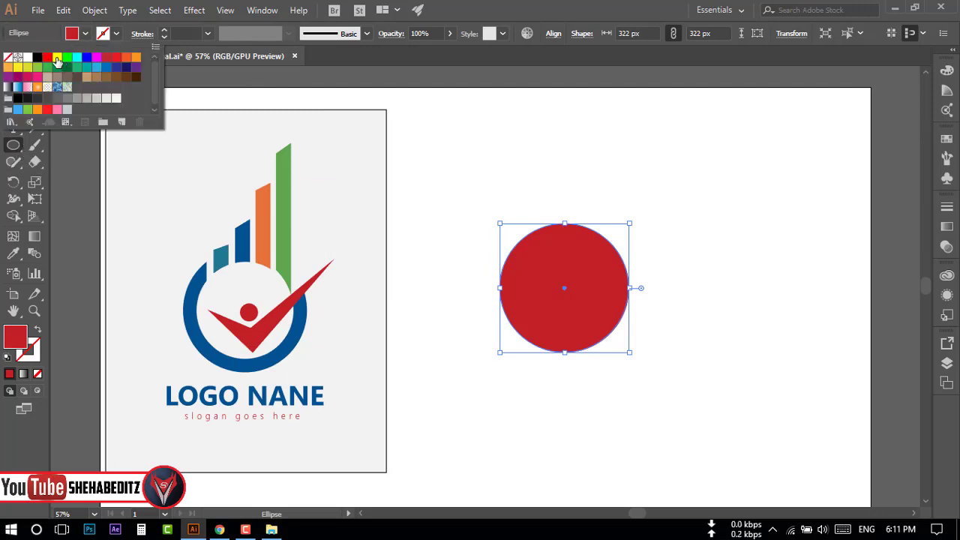
left_click(57, 58)
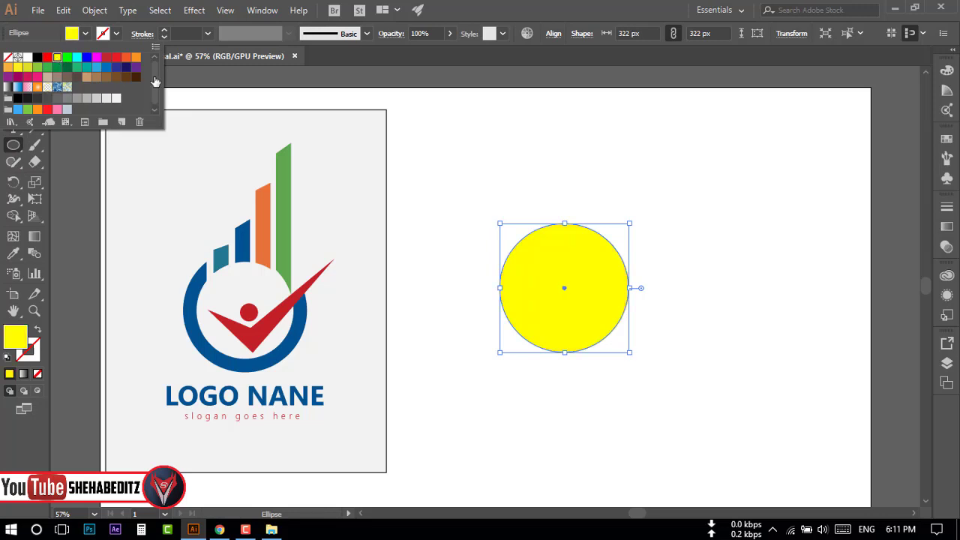
left_click(73, 25)
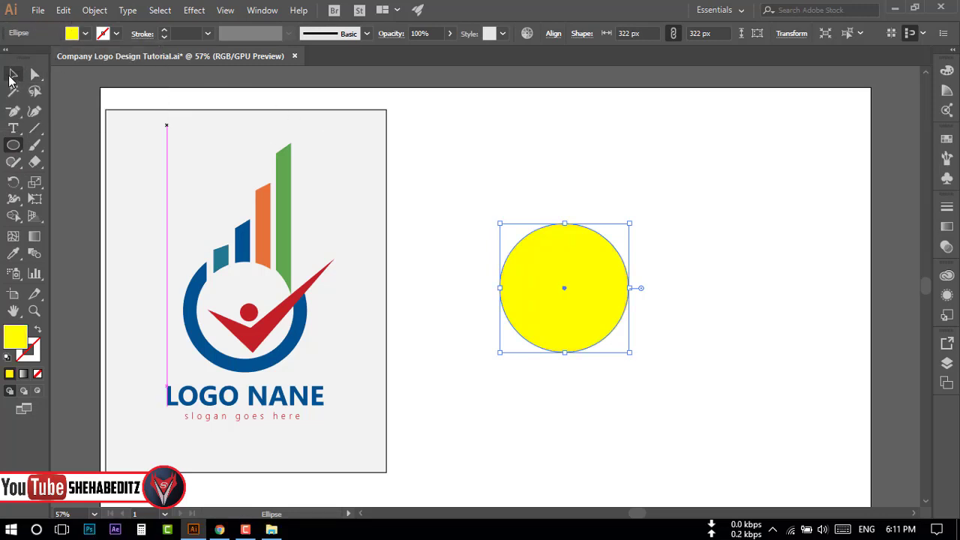
left_click(12, 75)
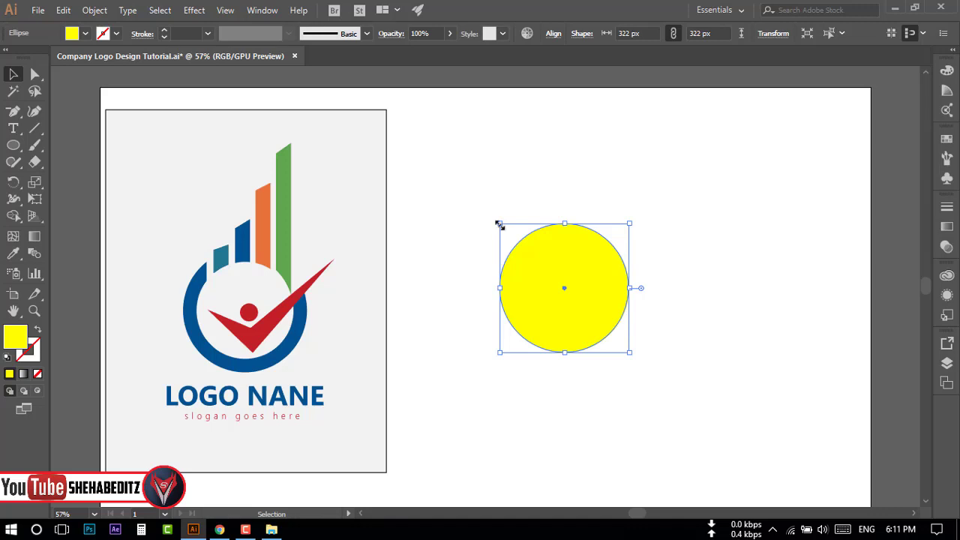
key("shift")
left_click_drag(500, 224, 514, 237)
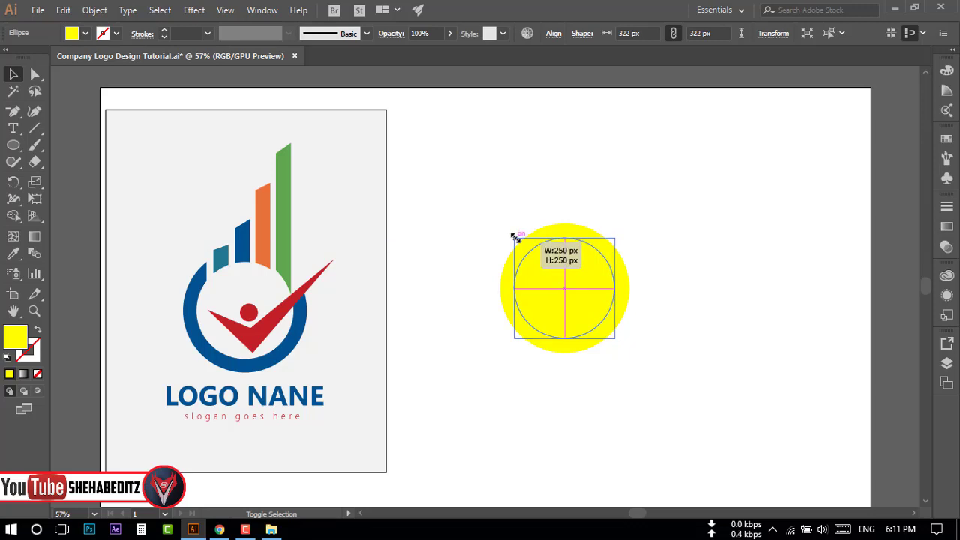
left_click_drag(515, 237, 514, 237)
left_click(461, 211)
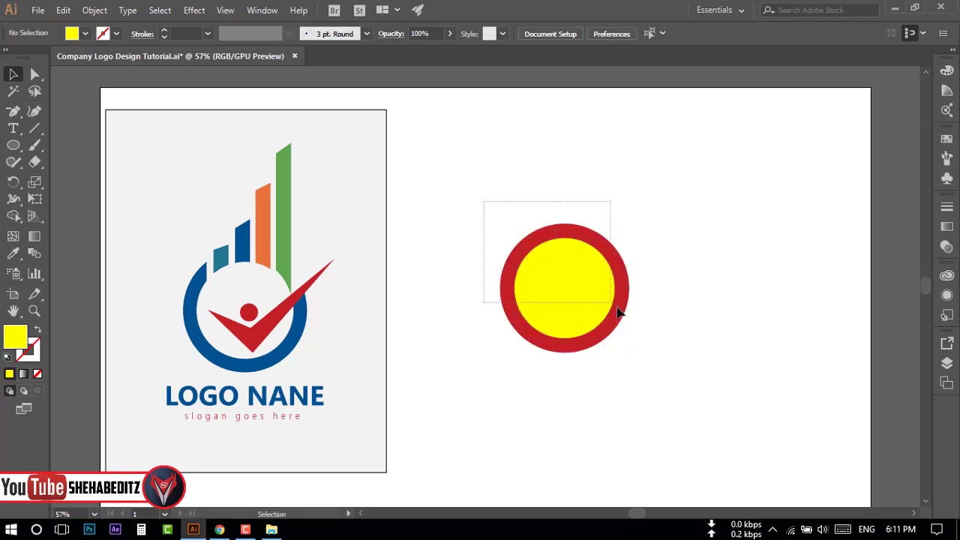
left_click_drag(618, 311, 619, 312)
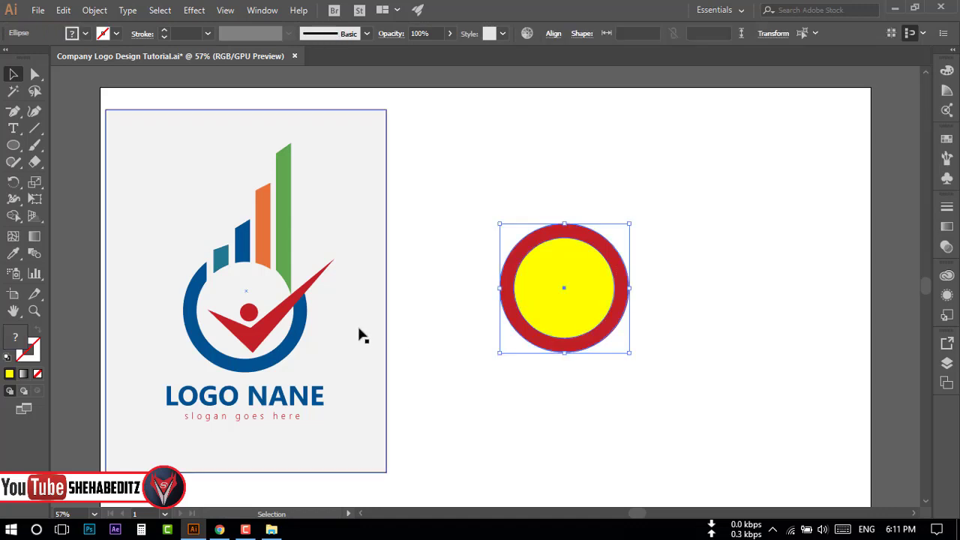
Step: Remove the yellow centre with the Shape Builder tool, leaving a hollow red ring
left_click(13, 217)
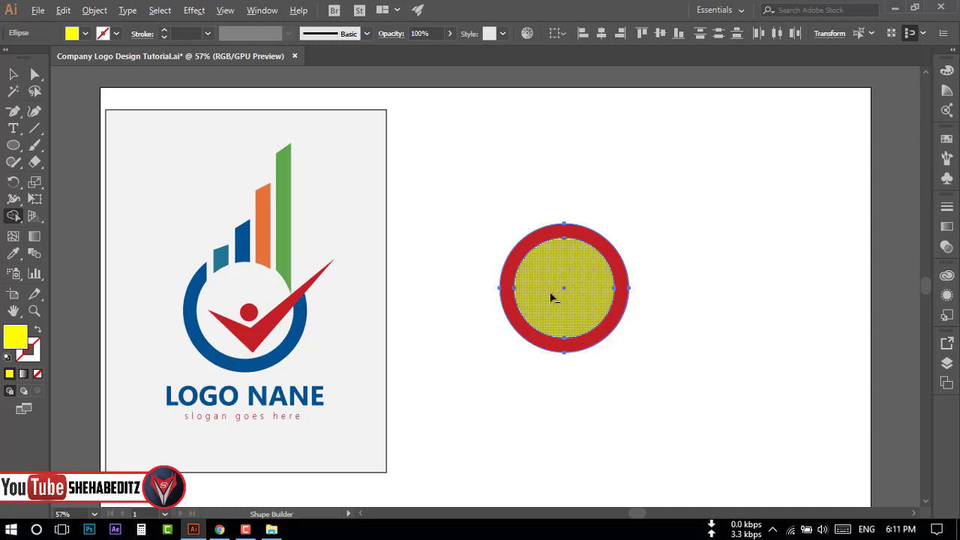
left_click(551, 298, "alt")
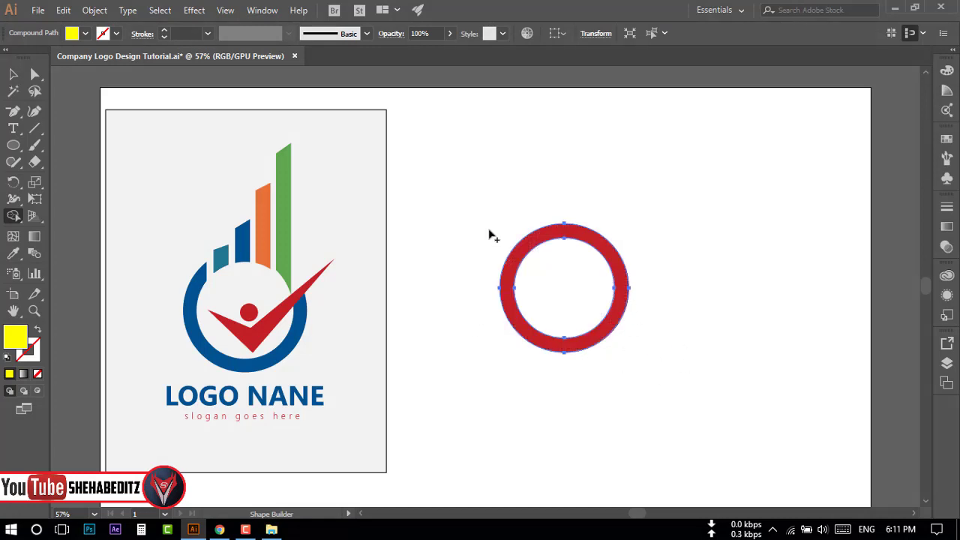
left_click(13, 73)
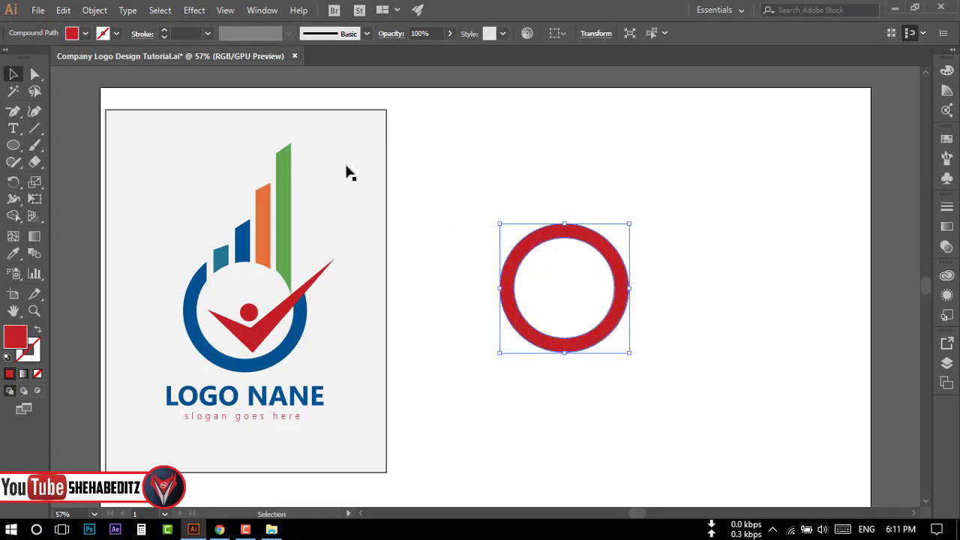
left_click(570, 193)
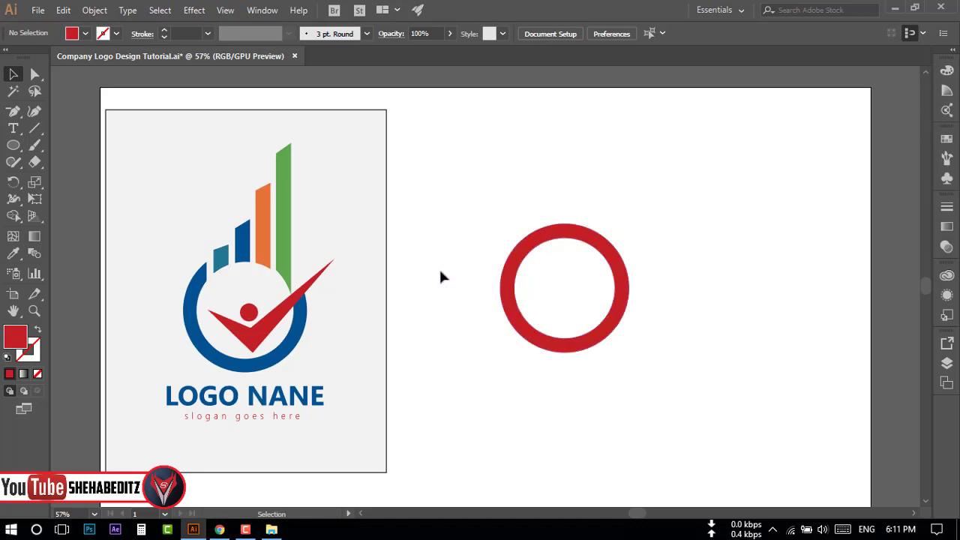
Step: Eyedropper the reference logo's dark blue circle to recolour the ring blue
scroll(600, 272, "down", 1)
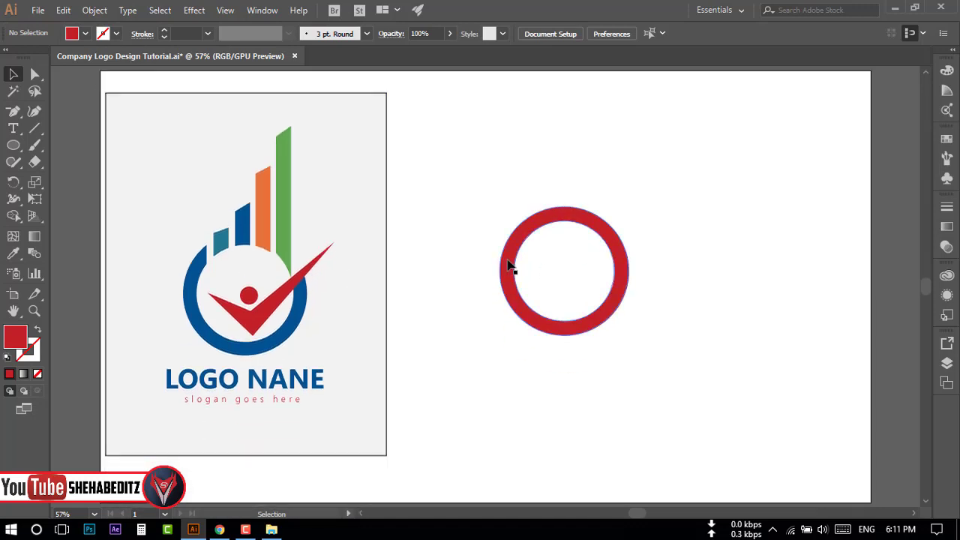
left_click(510, 266)
left_click(435, 230)
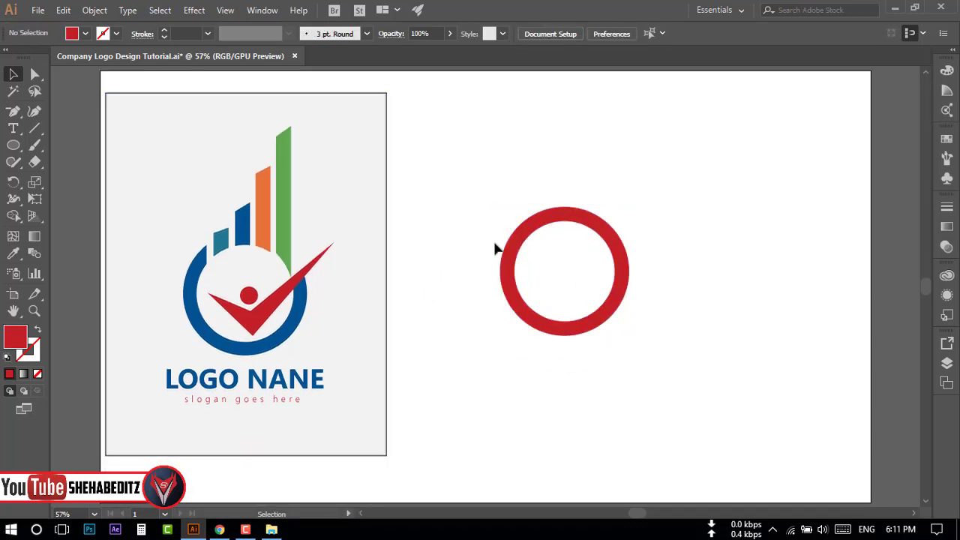
left_click(514, 253)
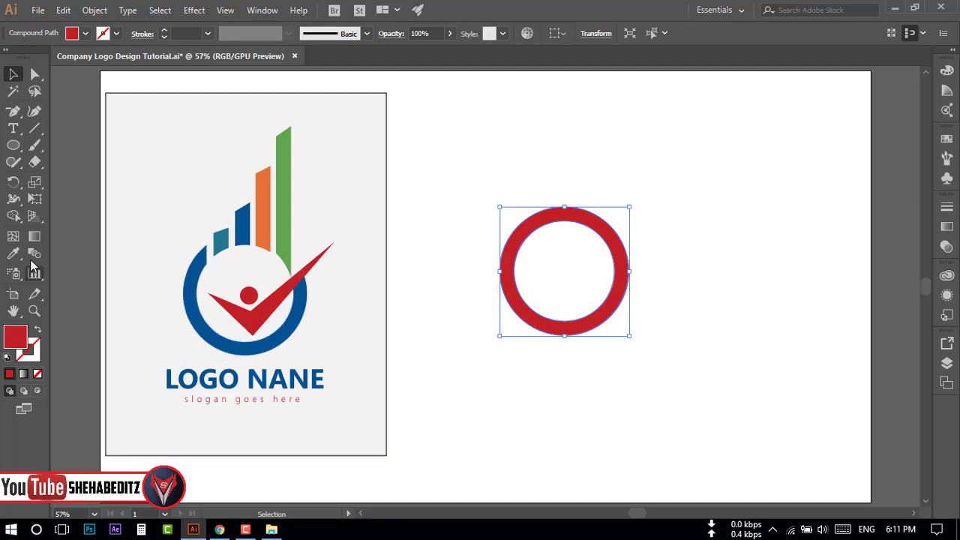
left_click(7, 255)
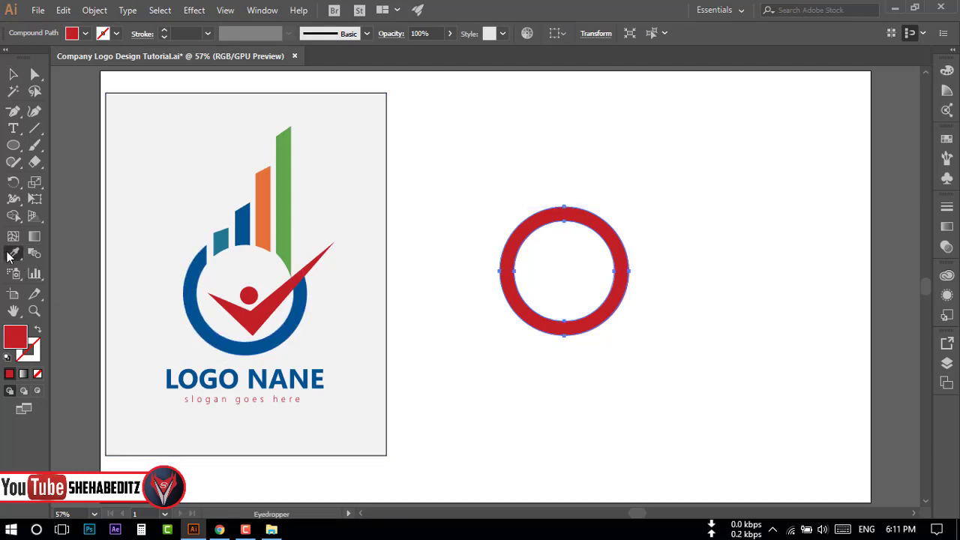
left_click(295, 307)
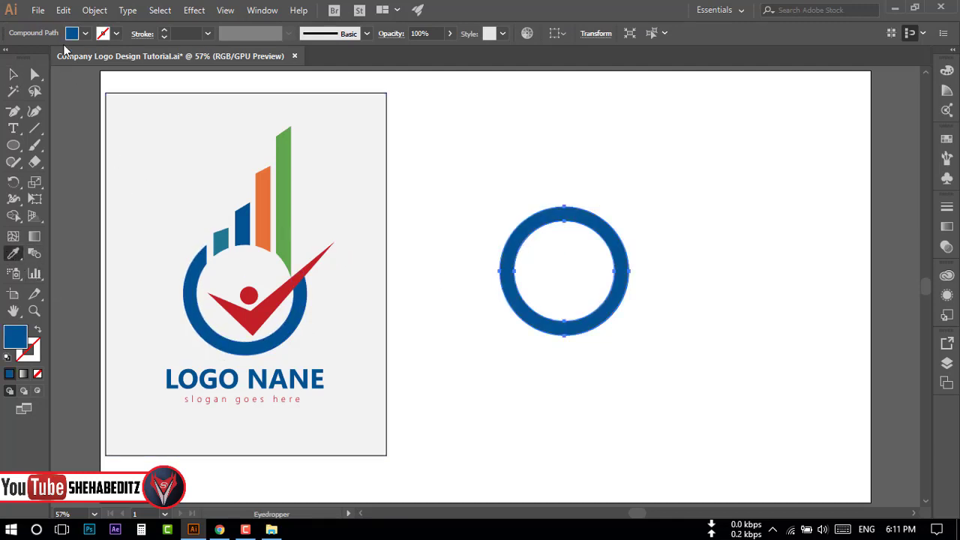
left_click(85, 33)
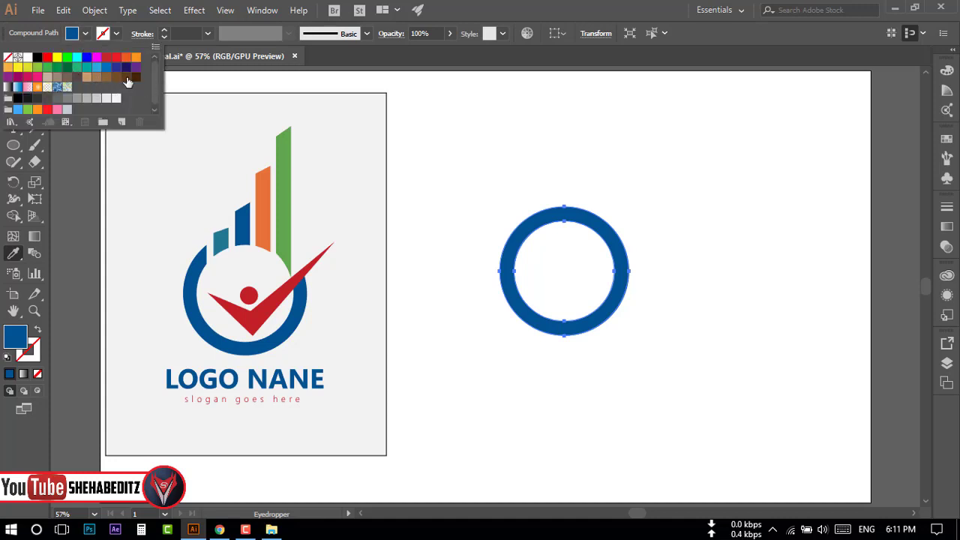
key("Escape")
key("v")
left_click(515, 278)
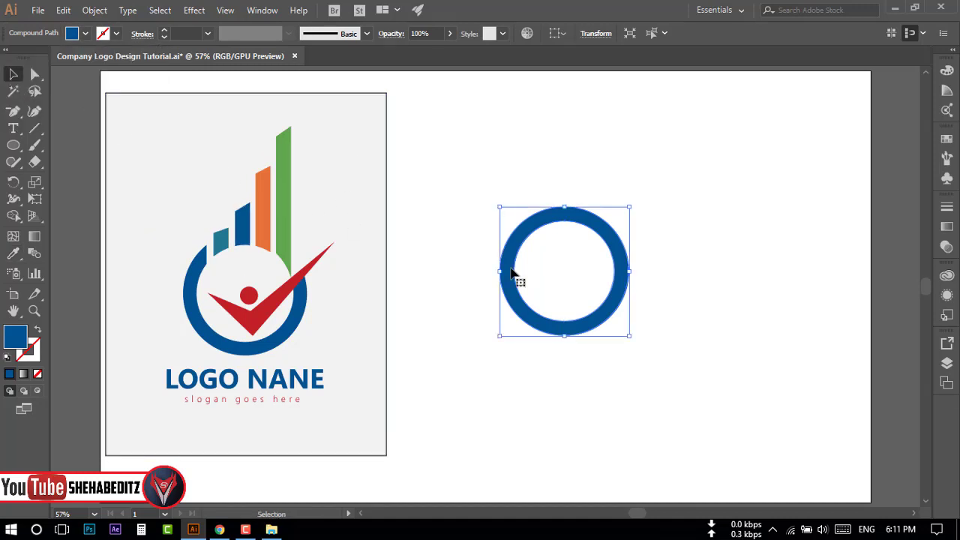
left_click(465, 251)
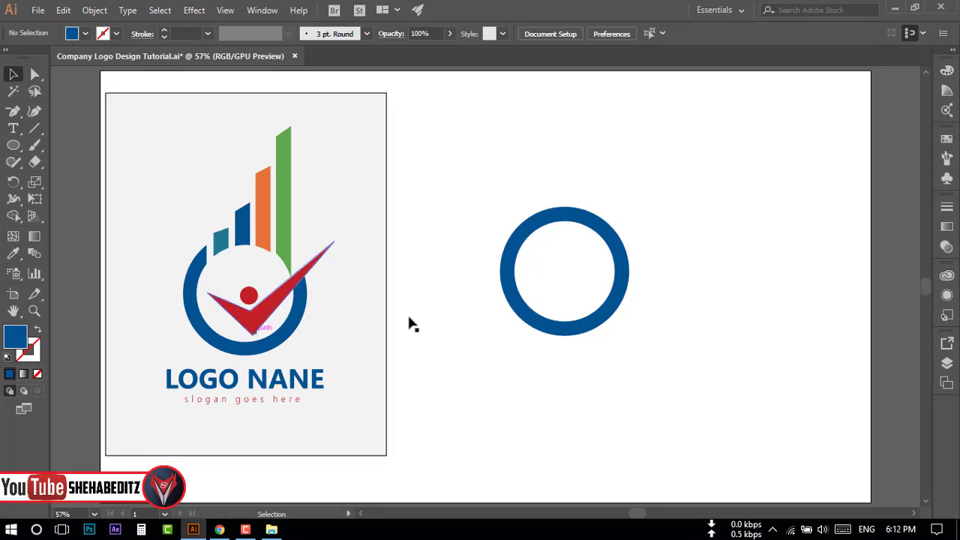
left_click_drag(13, 145, 91, 161)
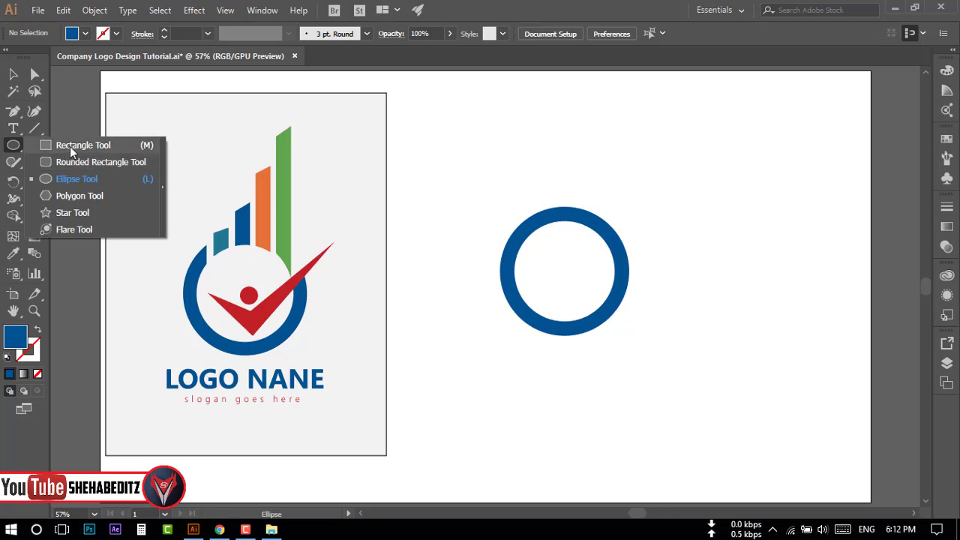
Step: Draw a blue rectangle up-right of the ring and add an anchor midway along its top edge
left_click(70, 146)
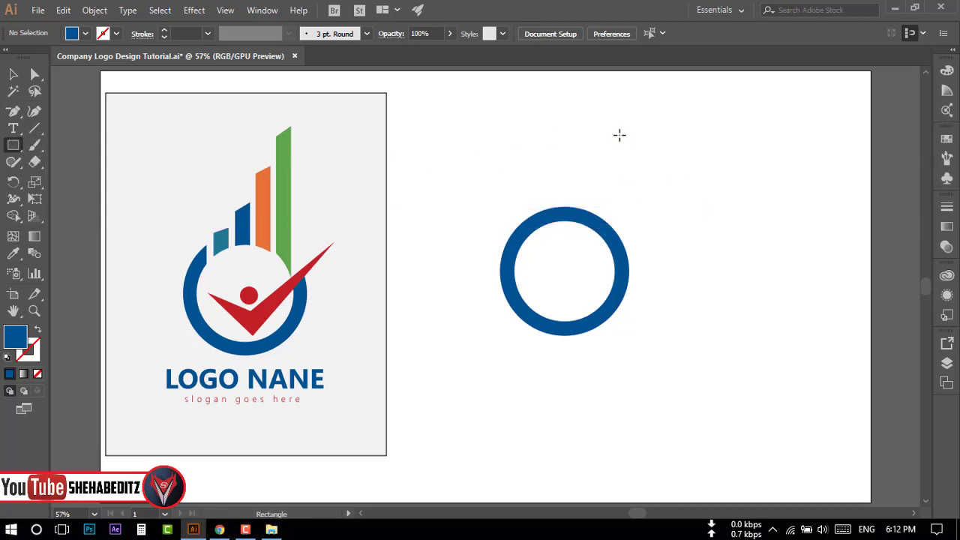
left_click_drag(630, 111, 743, 189)
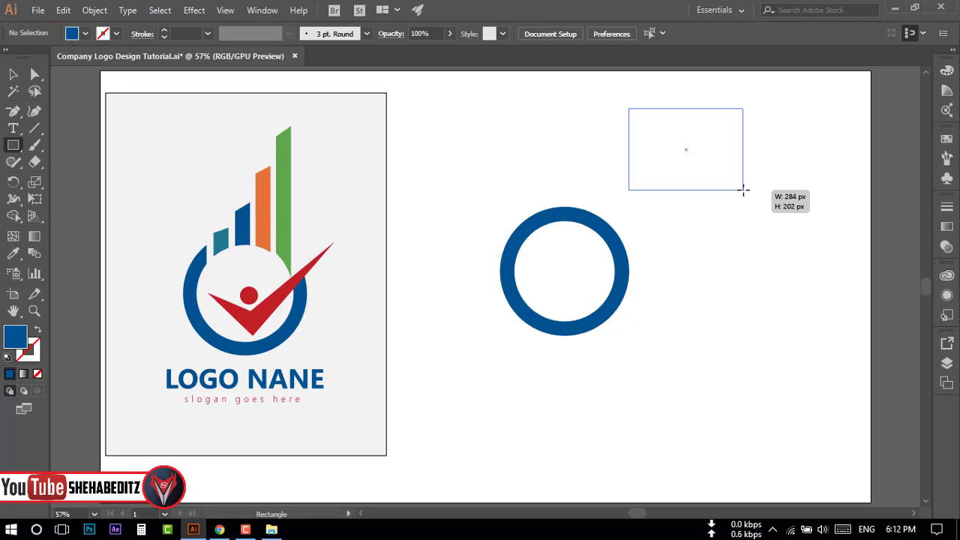
left_click_drag(743, 190, 743, 190)
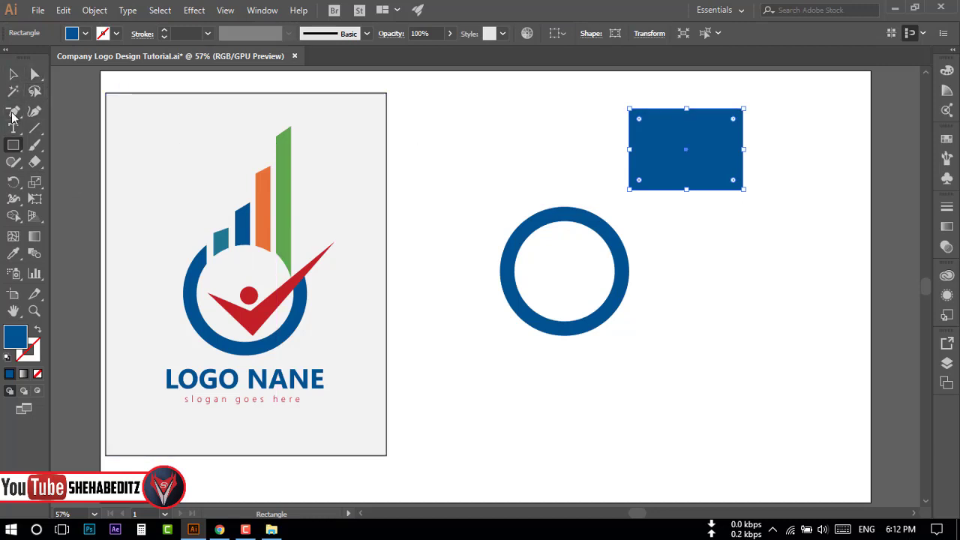
left_click(12, 112)
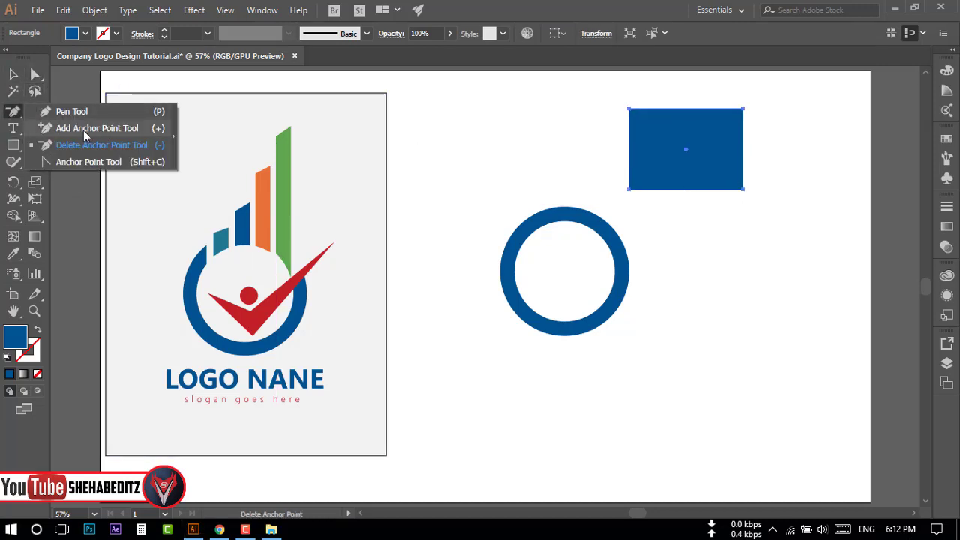
left_click(83, 129)
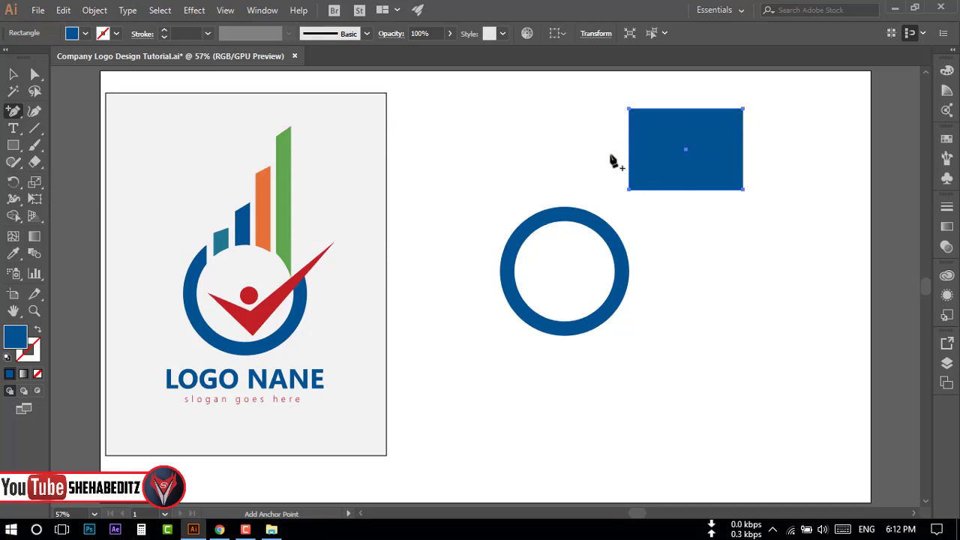
left_click(685, 109)
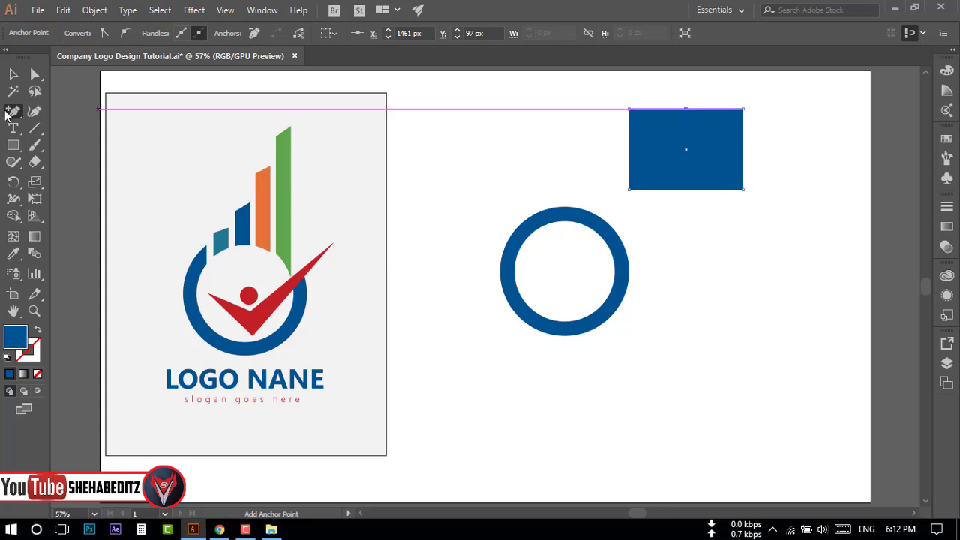
Step: Delete the rectangle's bottom-right anchor and drag its top points down into a checkmark
left_click_drag(11, 113, 69, 145)
left_click(69, 145)
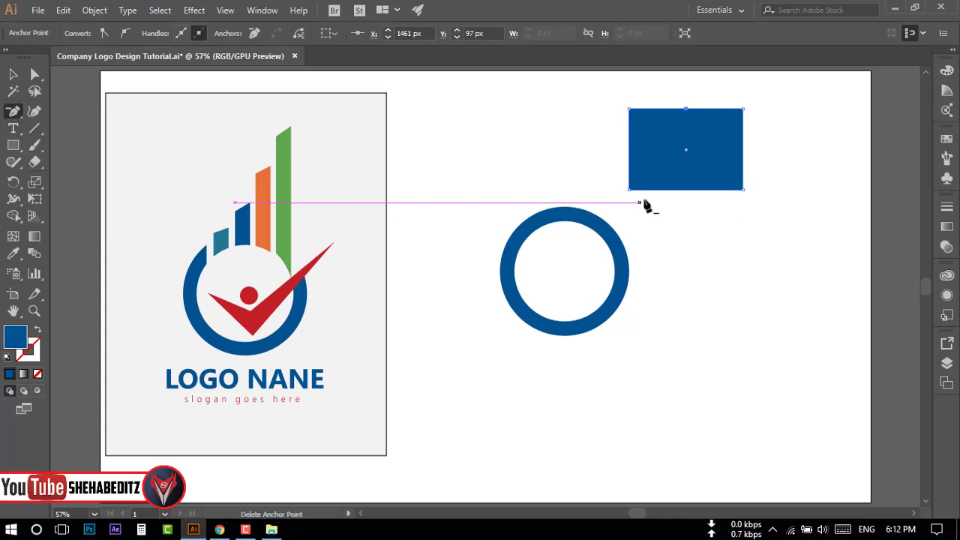
left_click(743, 191)
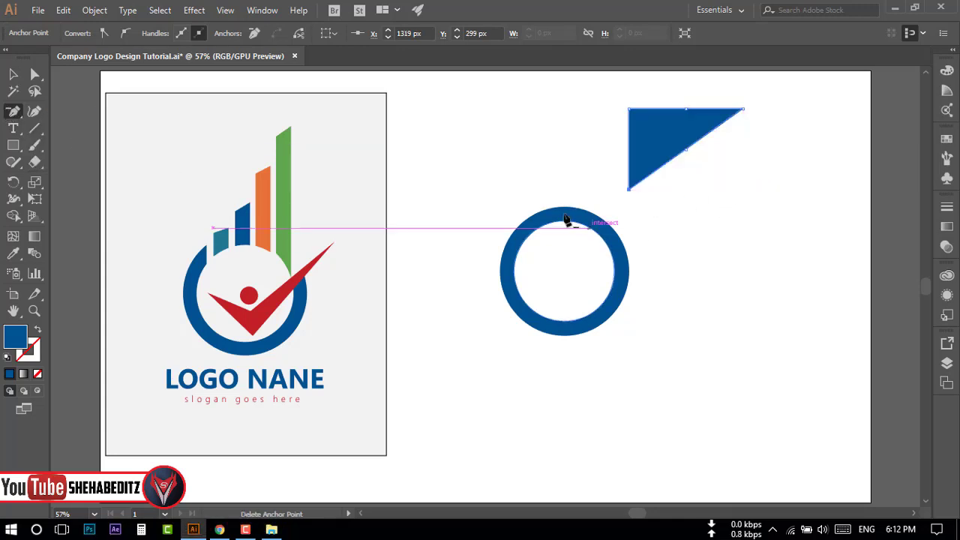
left_click(30, 75)
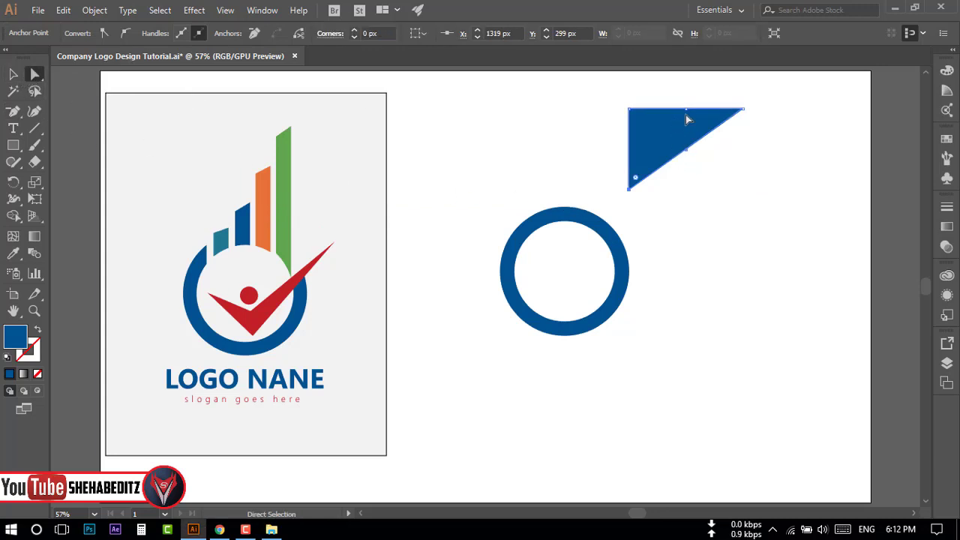
left_click_drag(687, 110, 647, 150)
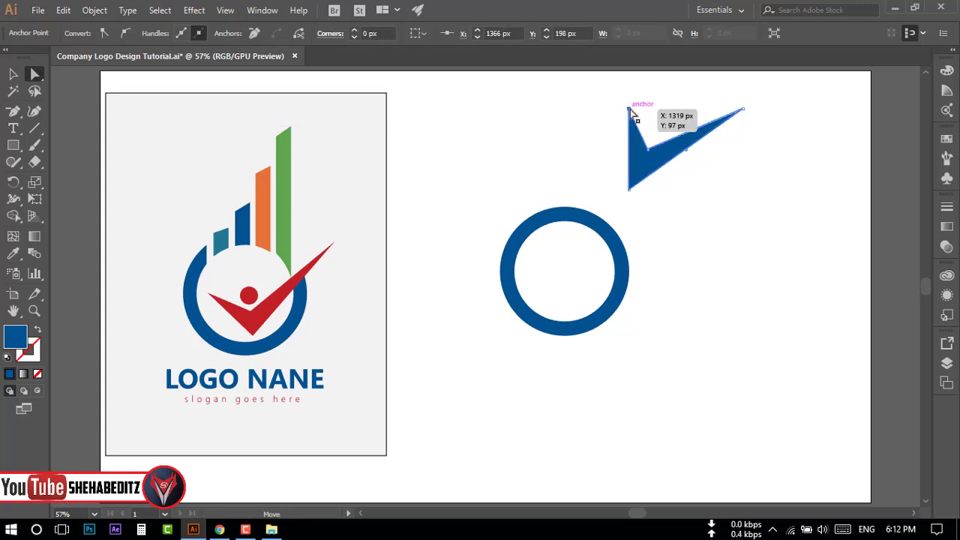
mouse_move(629, 109)
left_mouse_down()
mouse_move(614, 130)
mouse_move(642, 158)
left_mouse_up()
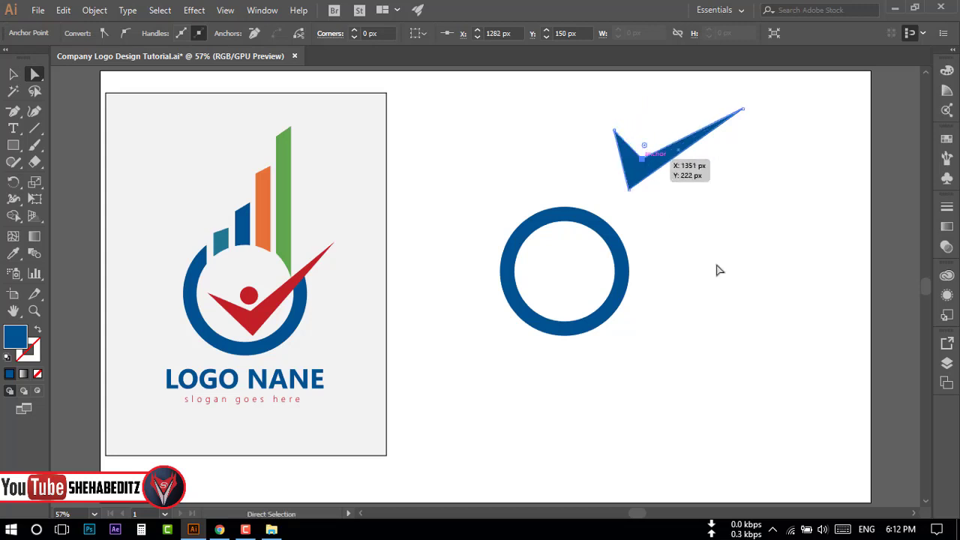
Step: Nudge the checkmark's bottom point and fill it with the reference checkmark's red
left_click(635, 191)
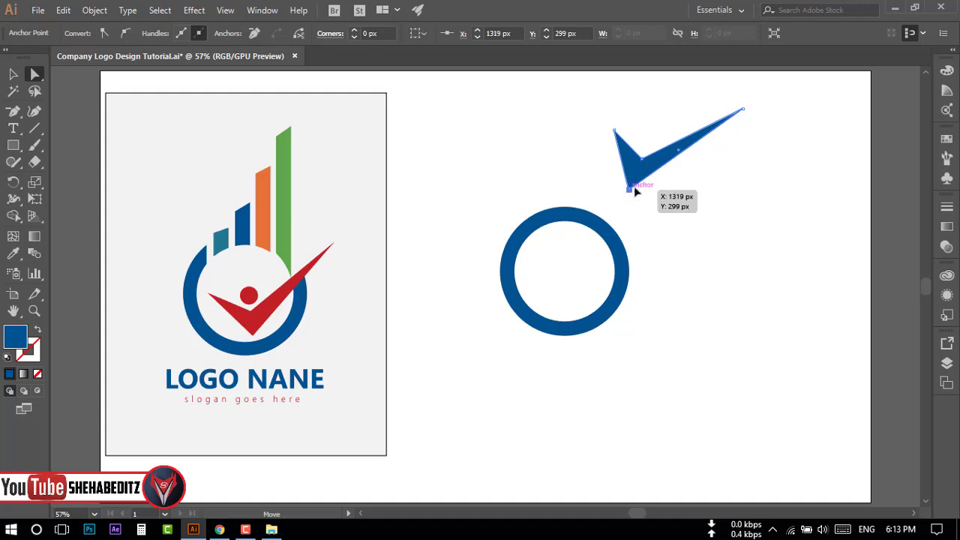
left_click_drag(634, 190, 635, 190)
left_click(712, 221)
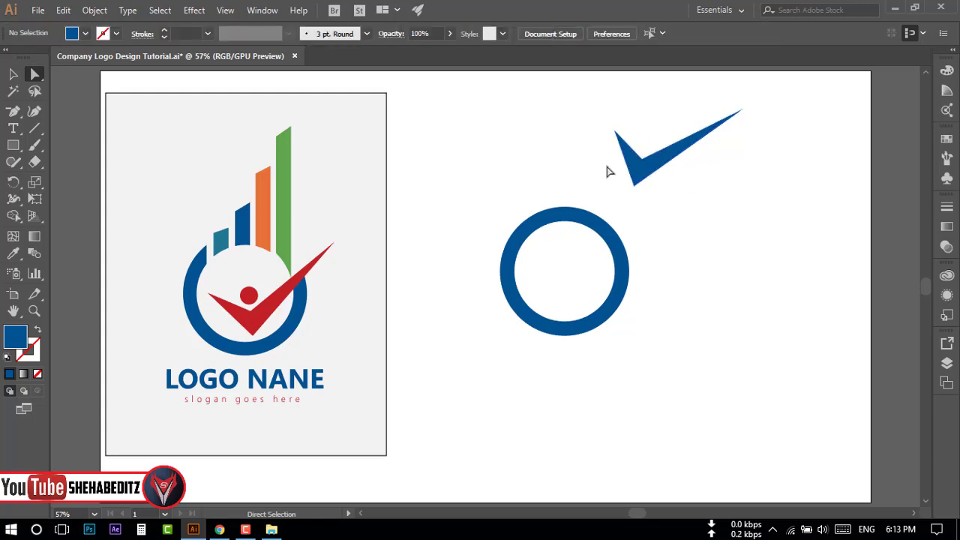
left_click(657, 173)
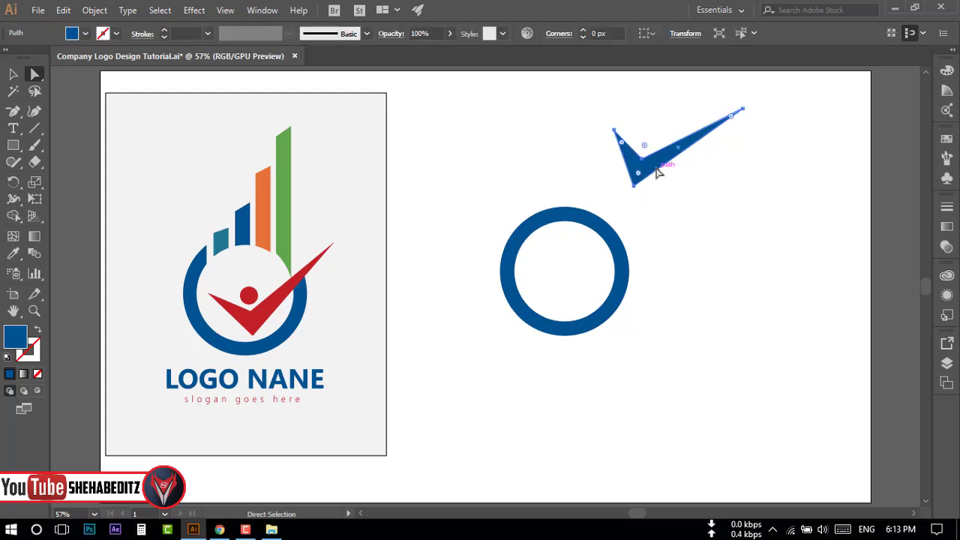
left_click(13, 253)
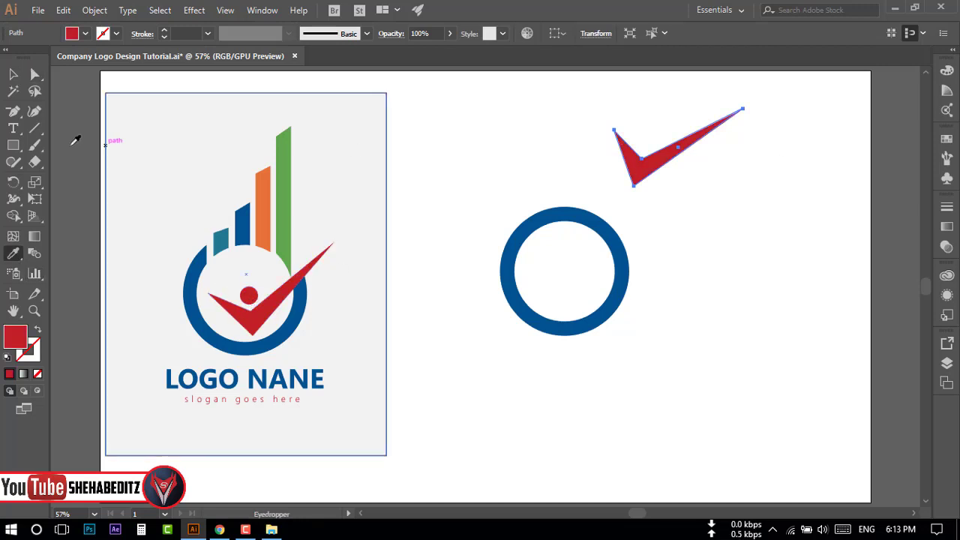
Step: Move the checkmark into the blue ring and tilt it slightly
left_click(13, 73)
left_click_drag(655, 165, 584, 288)
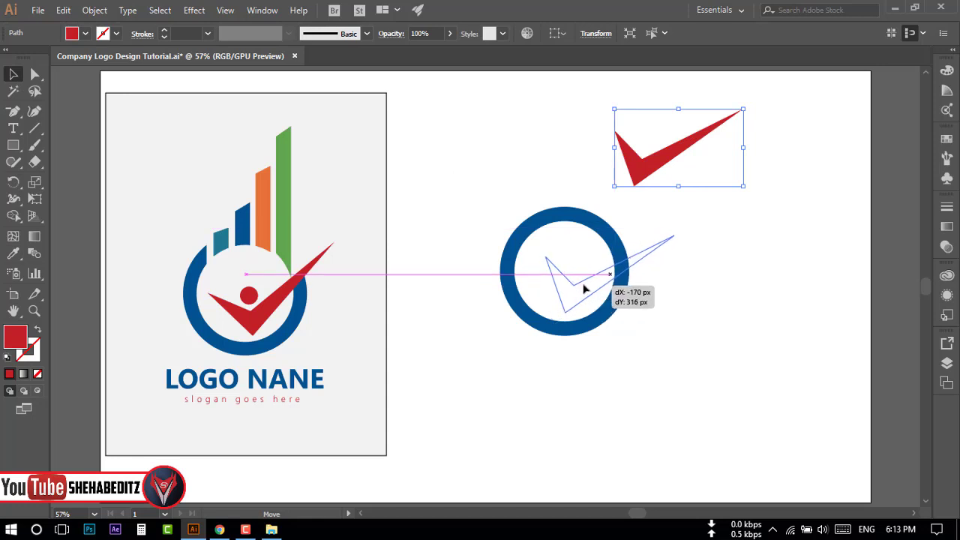
left_click_drag(643, 280, 643, 279)
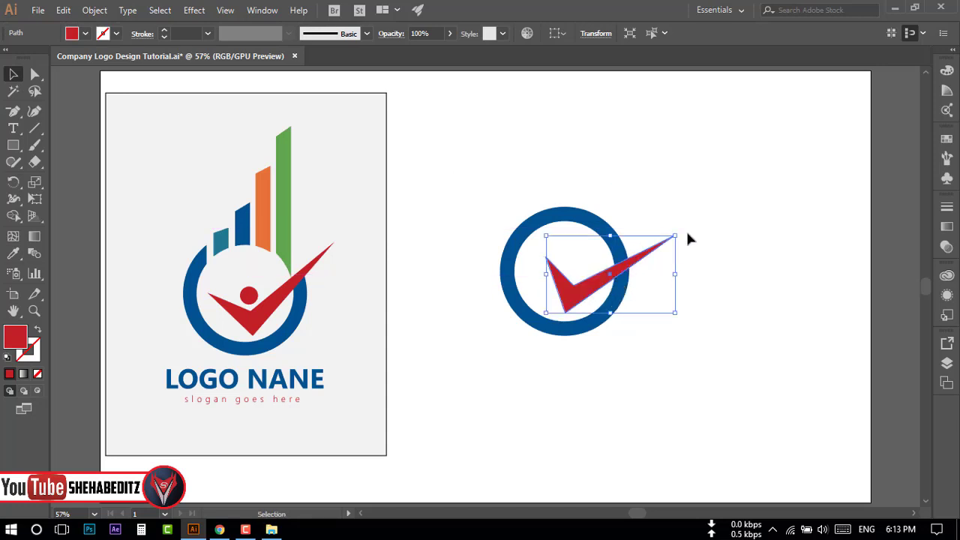
left_click_drag(681, 227, 667, 221)
left_click_drag(608, 301, 612, 307)
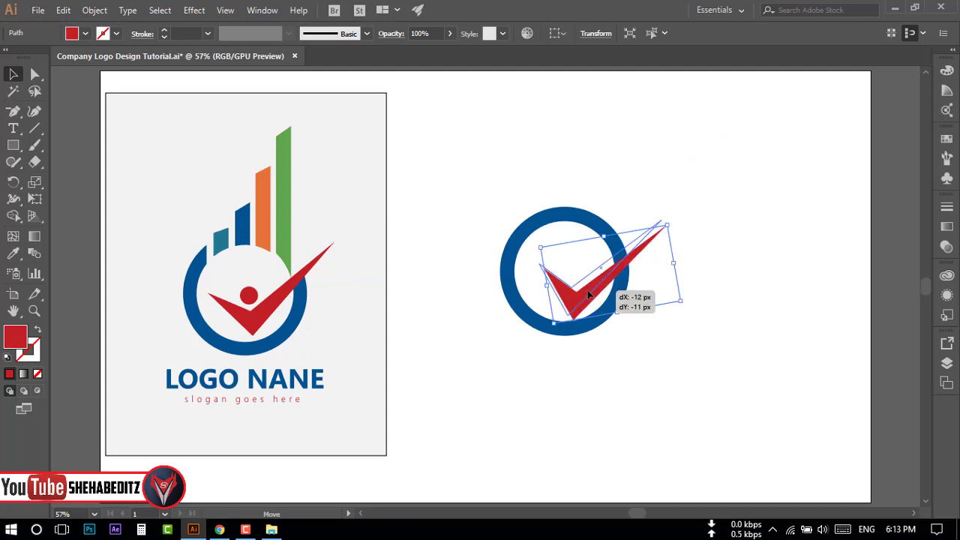
left_click(766, 268)
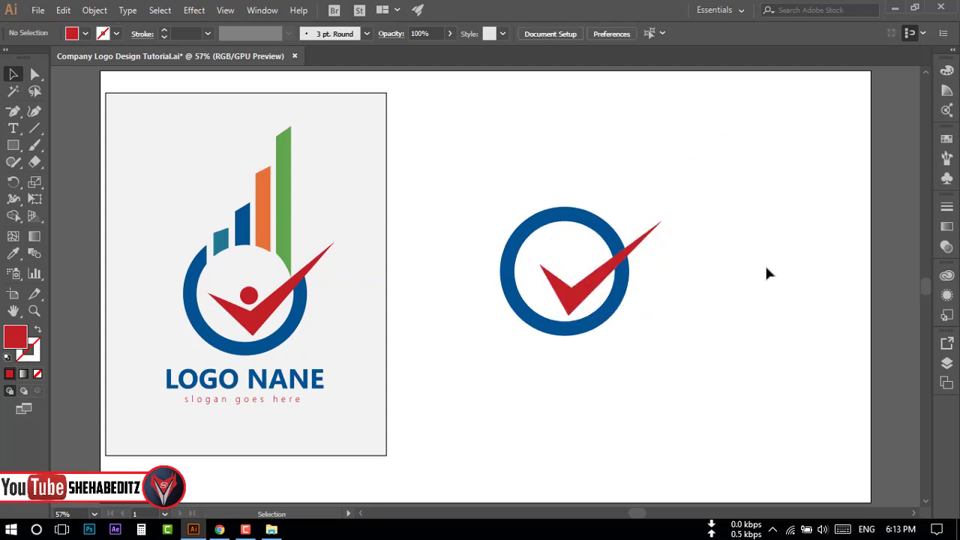
Step: Adjust the checkmark's left tip and notch points so its long arm reaches past the ring
left_click(582, 299)
left_click(33, 74)
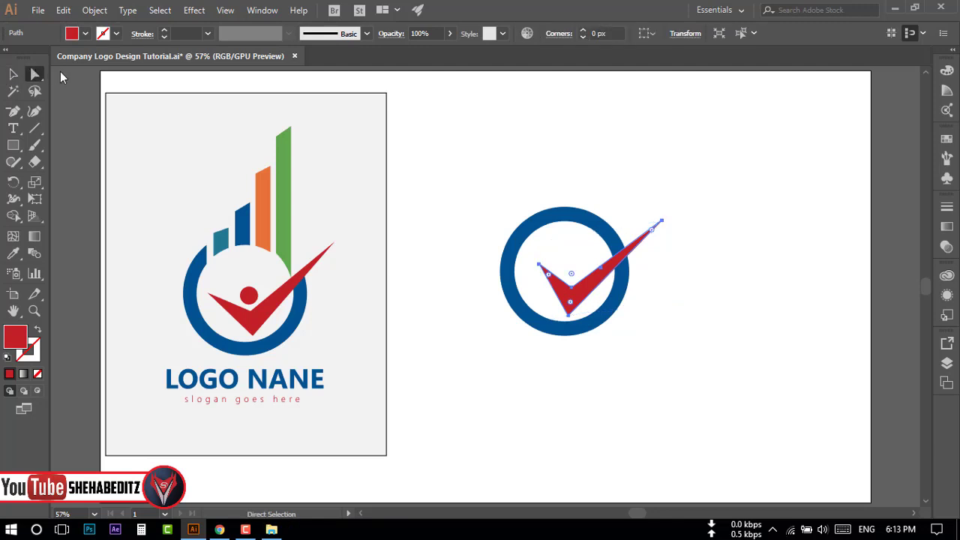
left_click(539, 266)
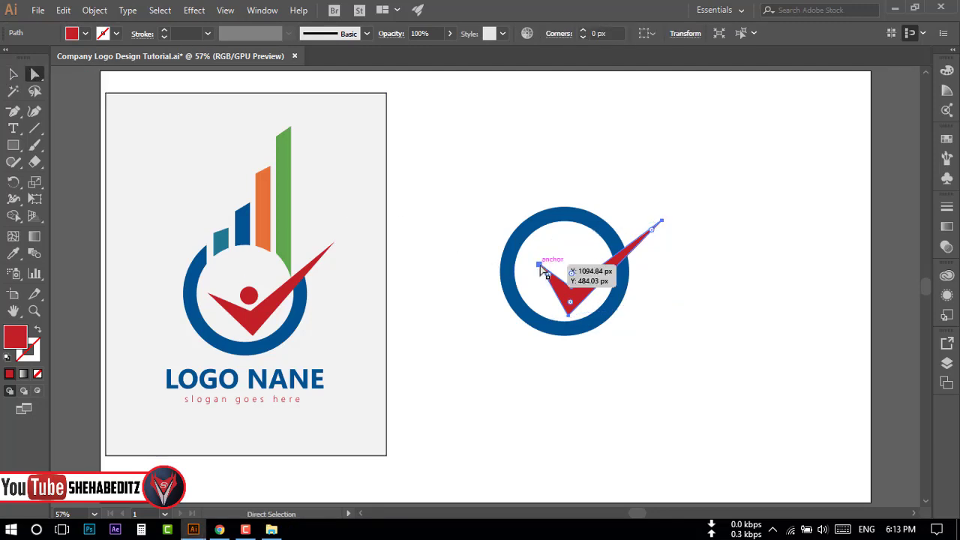
left_click_drag(538, 264, 535, 278)
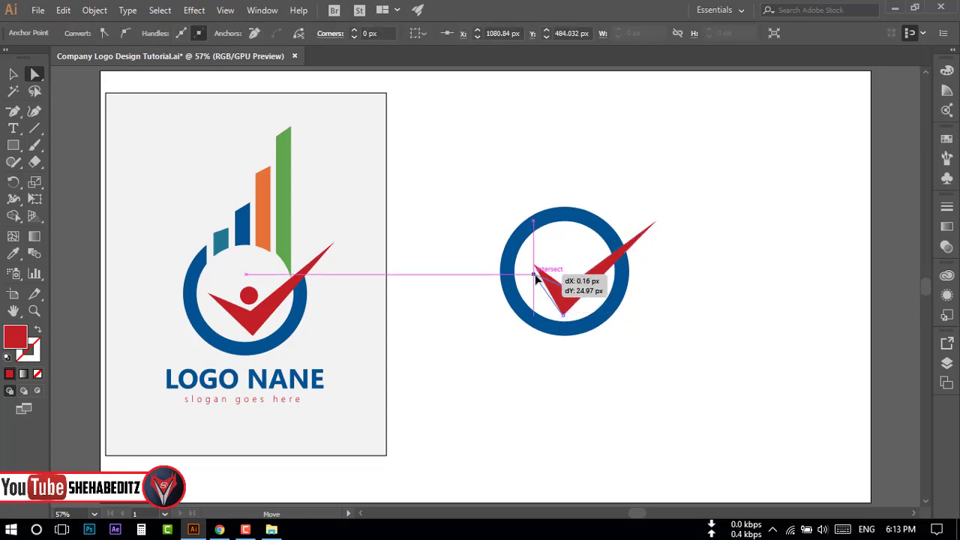
left_click_drag(561, 315, 566, 290)
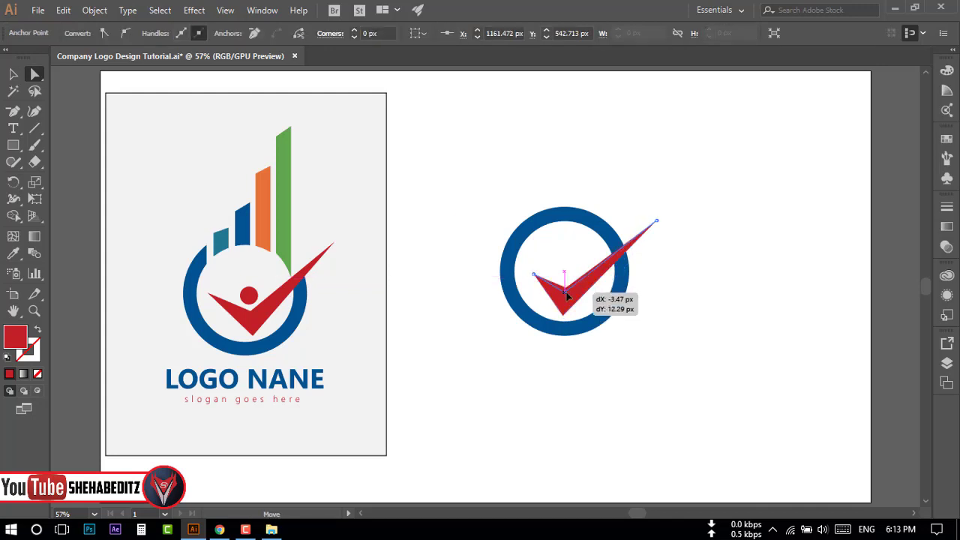
left_click_drag(566, 291, 532, 275)
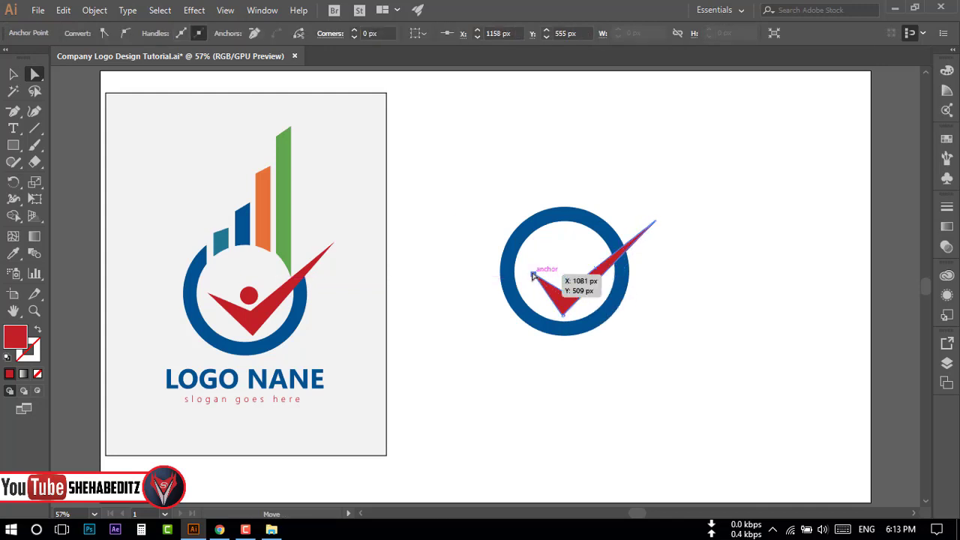
left_click(621, 307)
left_click(593, 294)
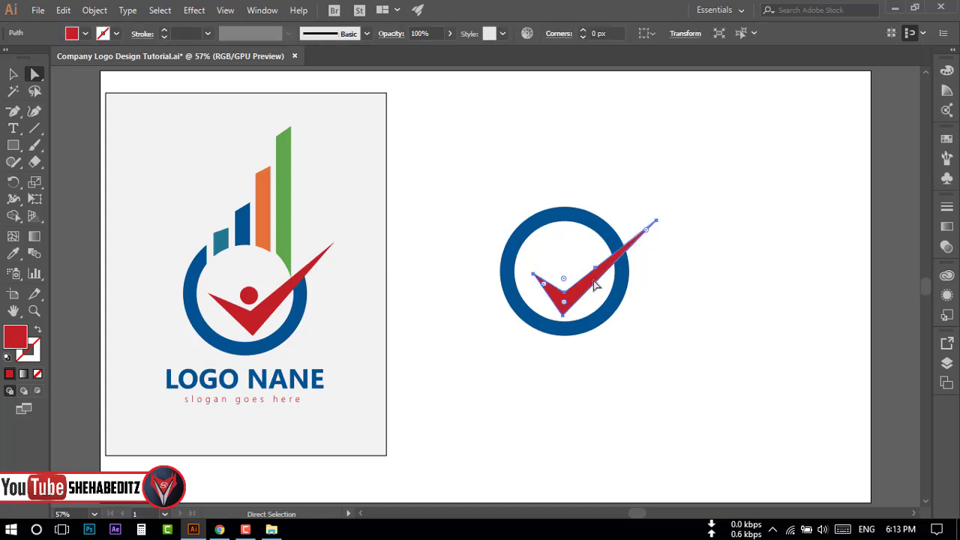
left_click(715, 281)
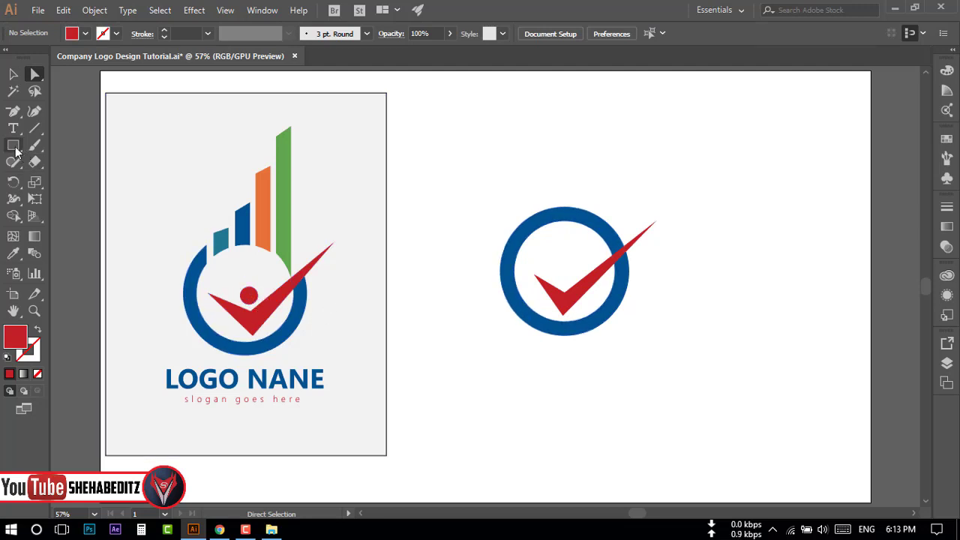
Step: Draw a small red circle above the checkmark's notch and scale it to 40 px
left_click_drag(15, 151, 73, 172)
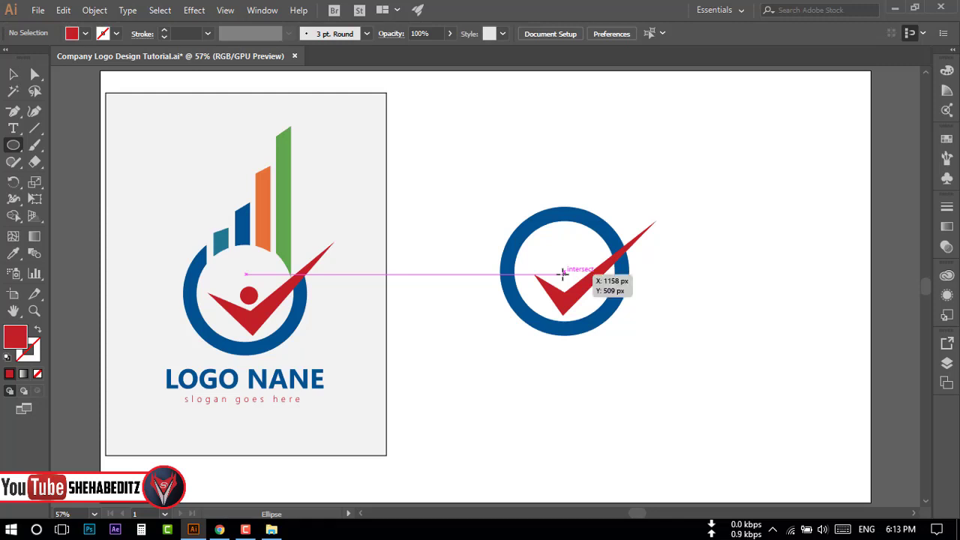
left_click_drag(562, 275, 571, 285)
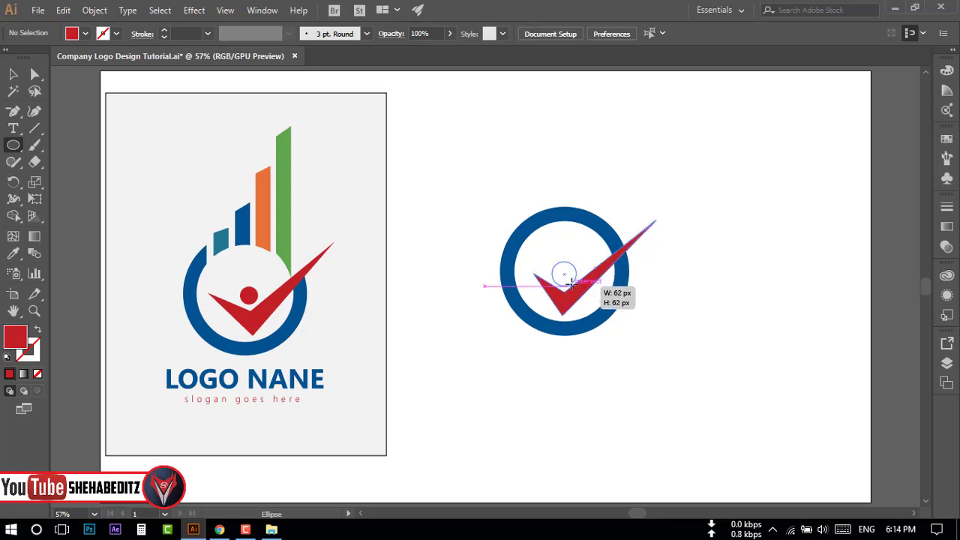
left_click_drag(571, 284, 570, 279)
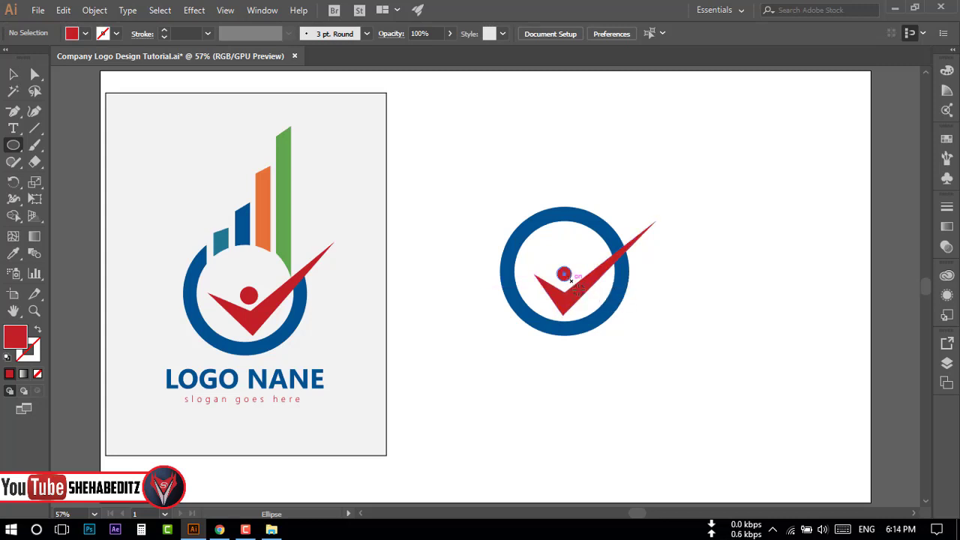
key("ctrl+equal")
key("ctrl+equal")
key("ctrl+equal")
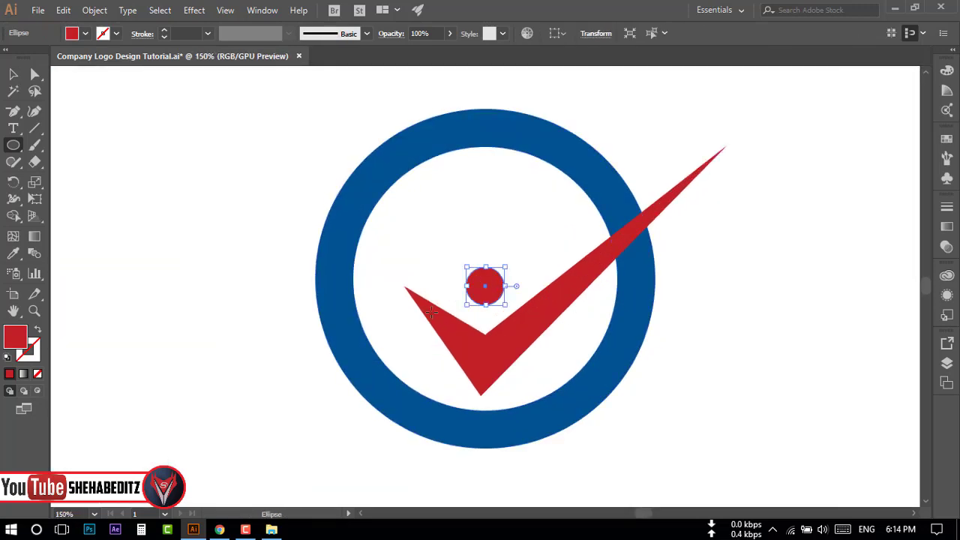
left_click(13, 74)
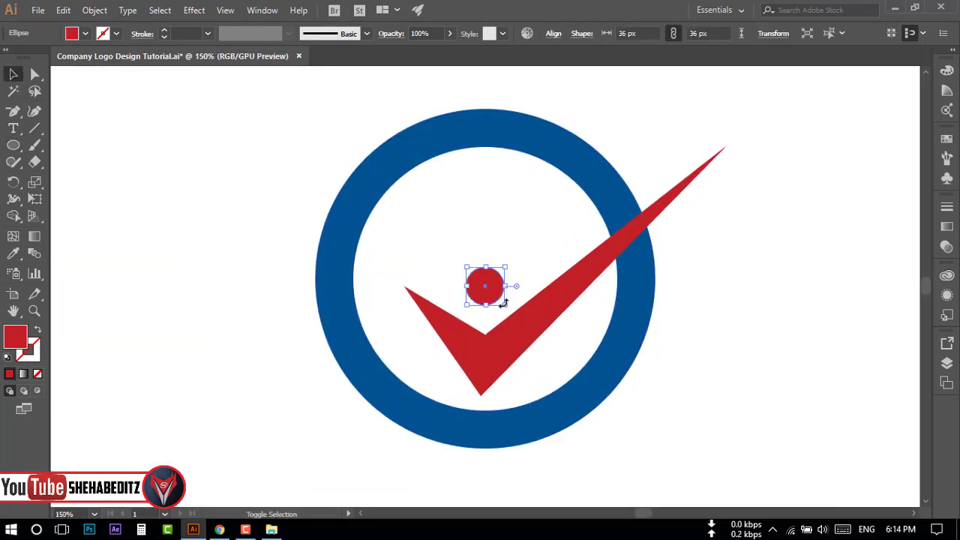
left_click_drag(503, 302, 508, 306)
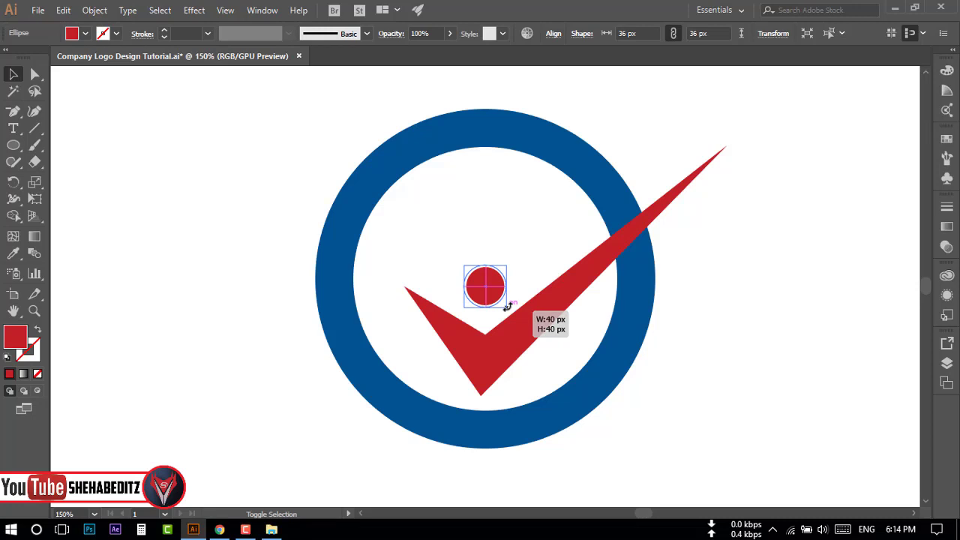
left_click(772, 331)
Step: Drag the check mark's left anchor points down and left beneath the head dot
key("ctrl+0")
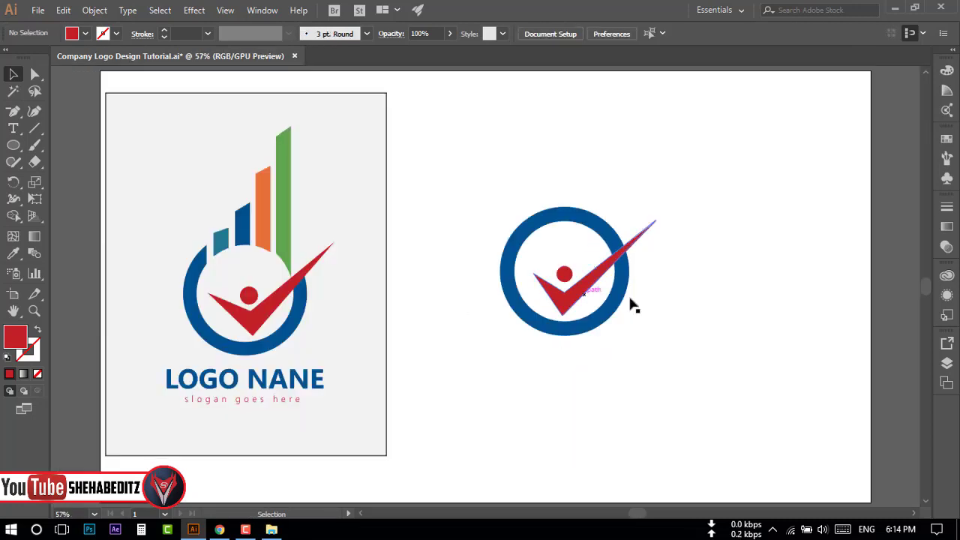
left_click(562, 303)
left_click_drag(562, 303, 571, 305)
left_click(569, 300)
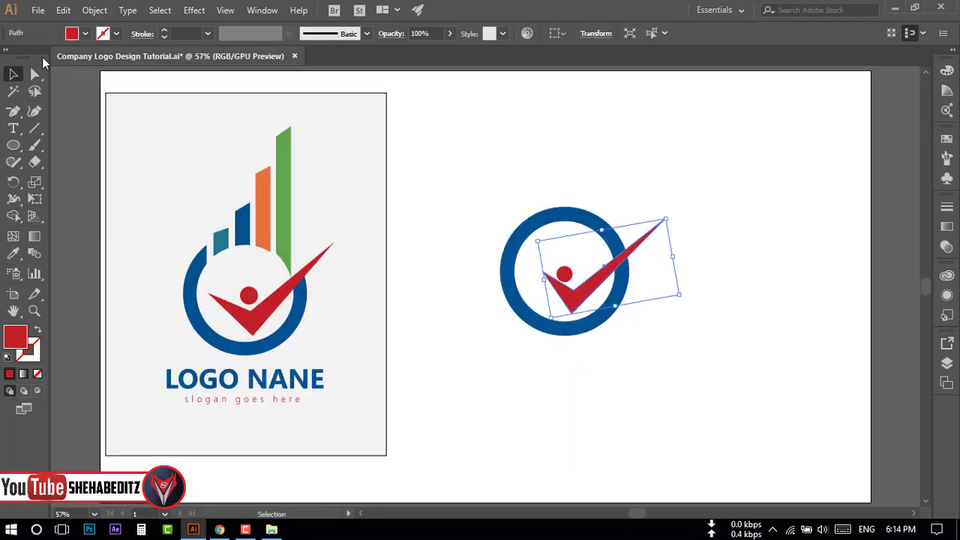
key("a")
left_click_drag(543, 274, 534, 279)
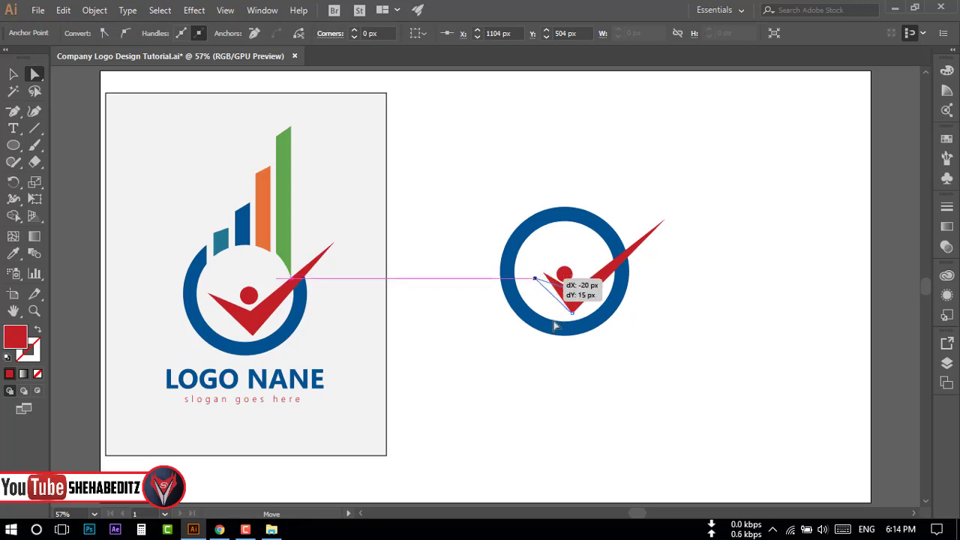
left_click(602, 323)
left_click_drag(575, 293, 573, 290)
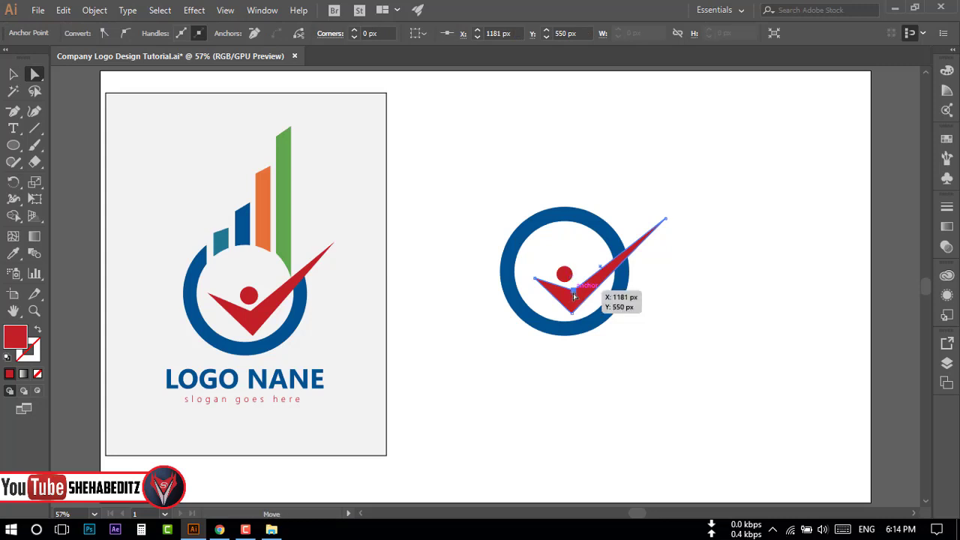
left_click_drag(573, 293, 573, 294)
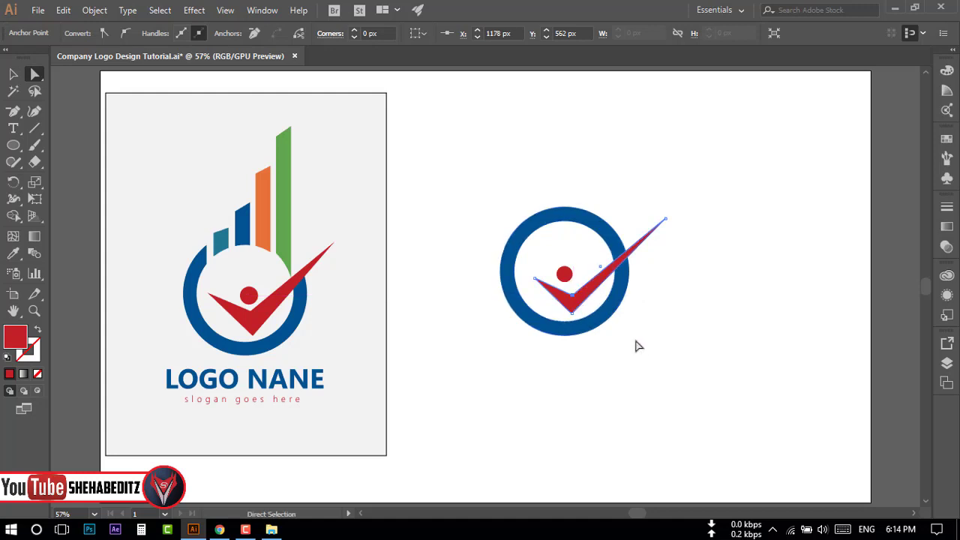
left_click(639, 367)
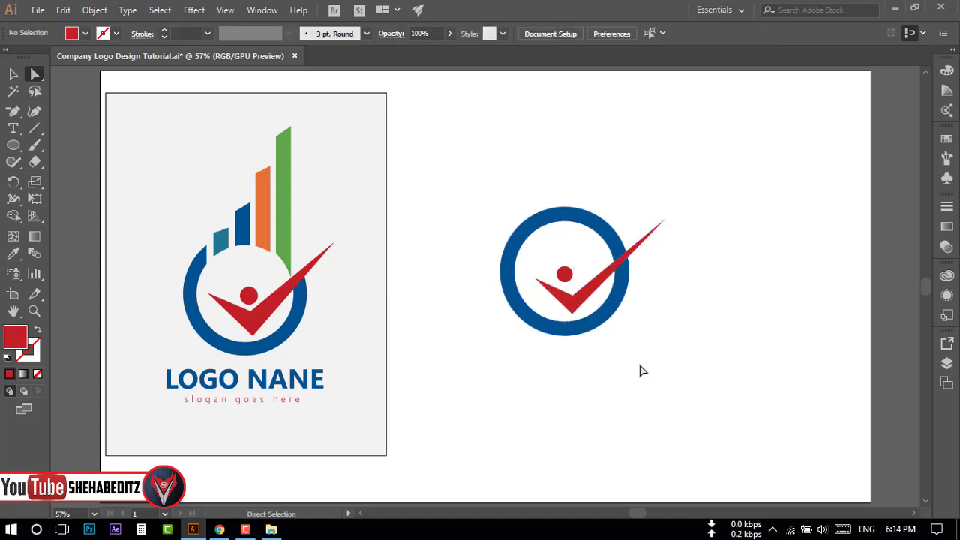
Step: Undo a stray reshape and set the check mark lower in the ring under the head dot
left_click(575, 292)
left_click_drag(573, 295, 589, 171)
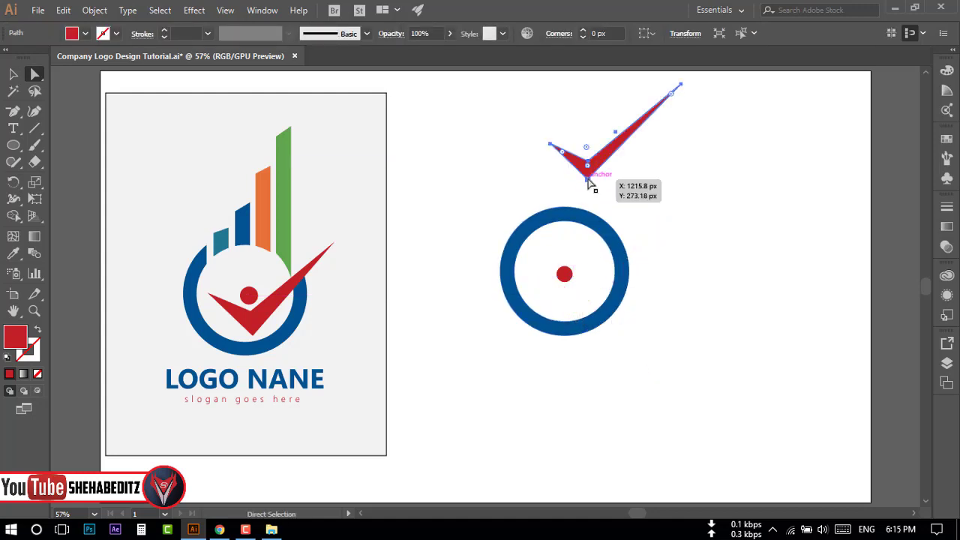
left_click(604, 193)
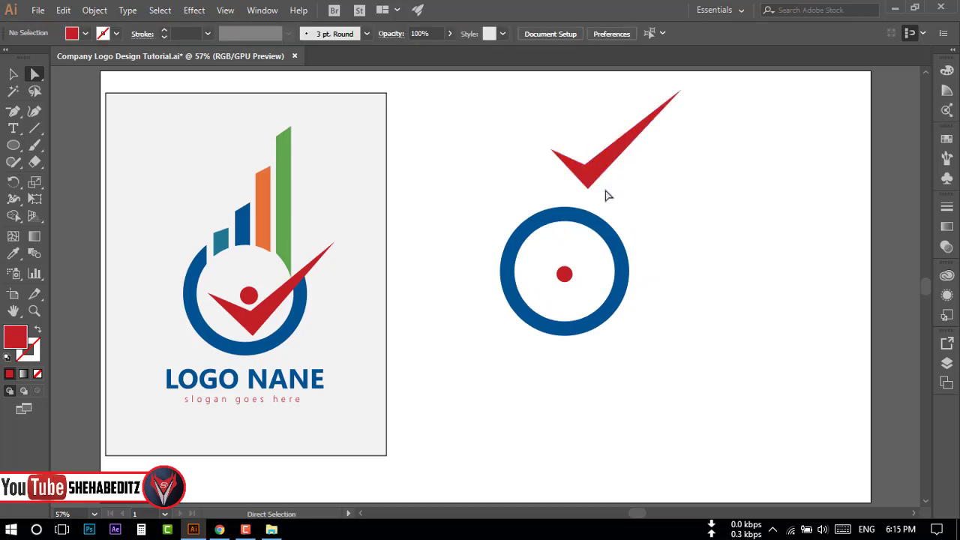
mouse_move(581, 167)
left_mouse_down()
mouse_move(590, 171)
mouse_move(572, 298)
left_mouse_up()
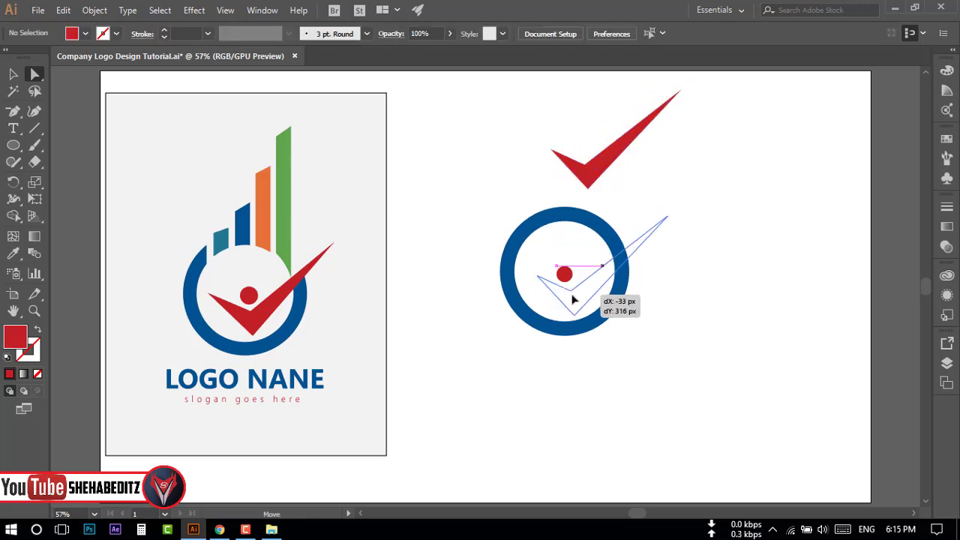
left_click(725, 341)
key("ctrl+z")
left_click_drag(592, 171, 575, 299)
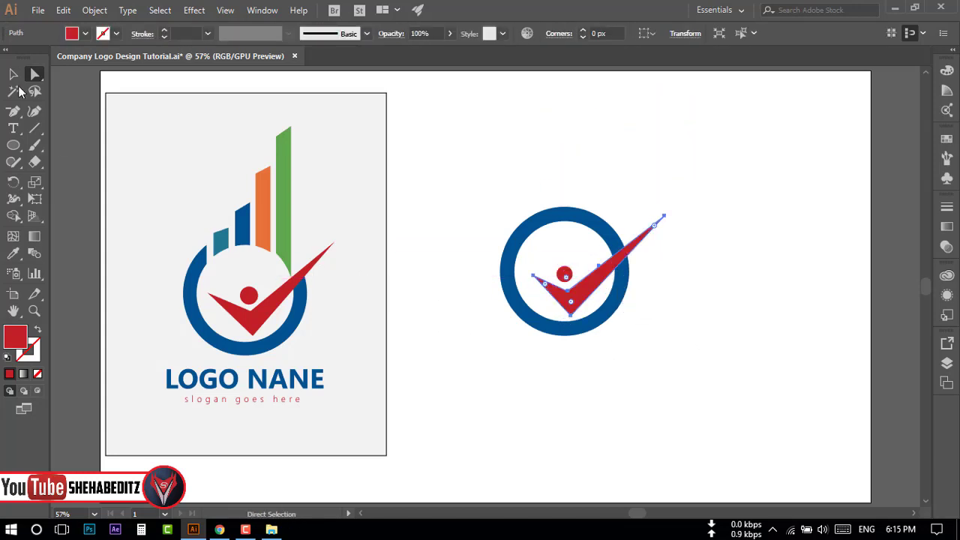
key("v")
left_click(565, 276)
left_click(731, 361)
scroll(731, 360, "up", 1)
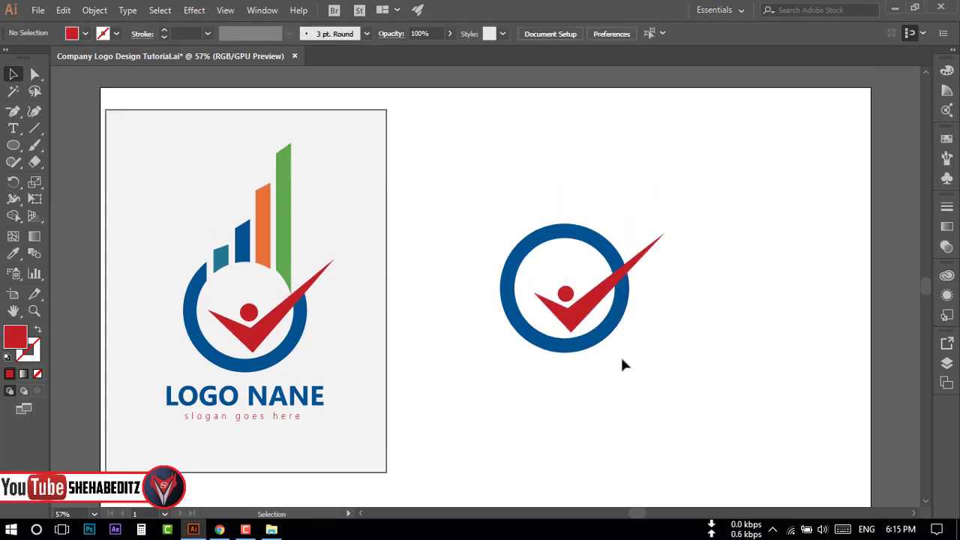
scroll(621, 365, "up", 1)
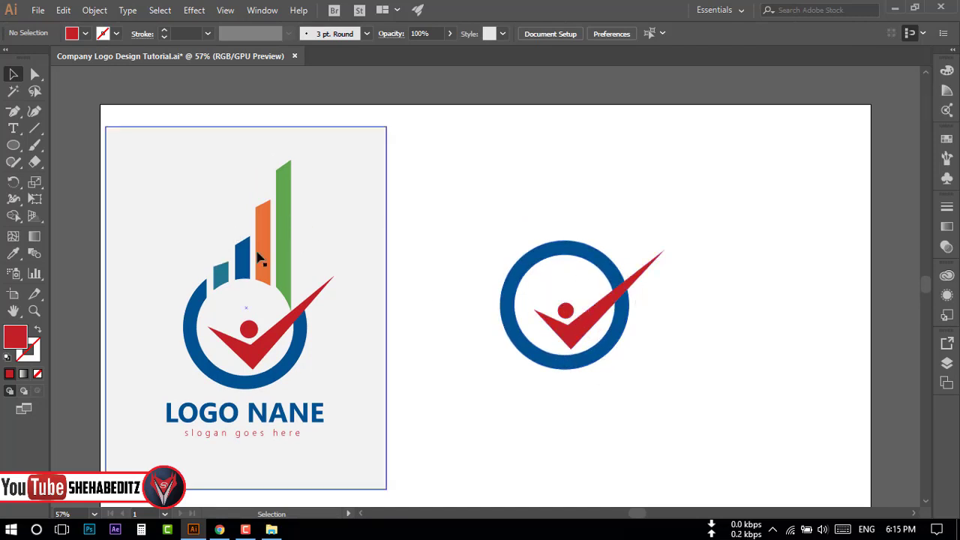
Step: Draw a tall thin red bar above the blue ring with the Rectangle tool
left_click(14, 144)
left_click(63, 145)
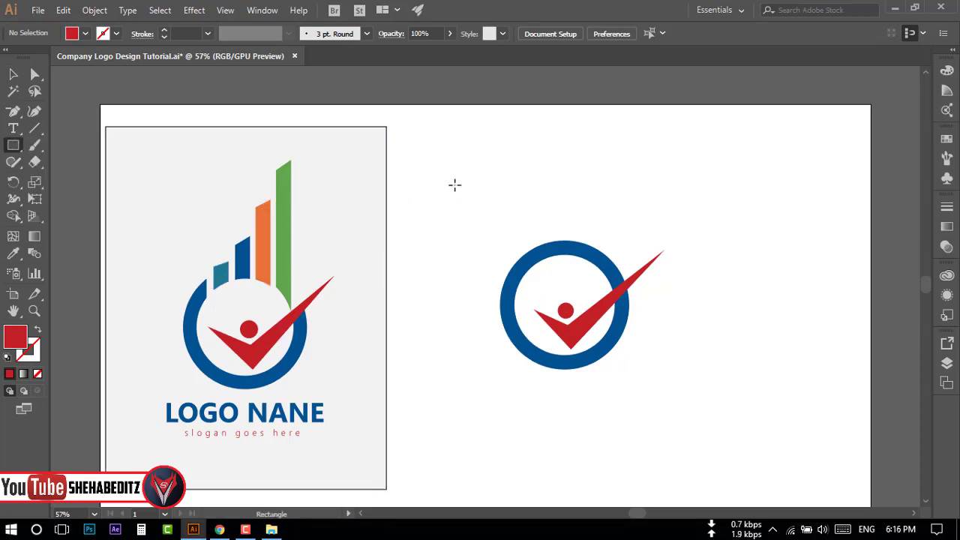
left_click_drag(582, 145, 599, 277)
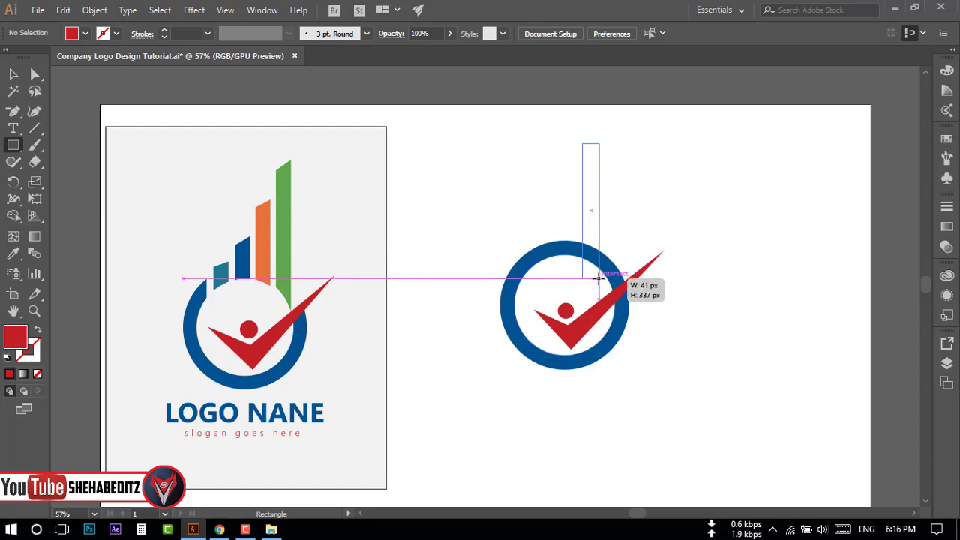
left_click_drag(599, 277, 599, 277)
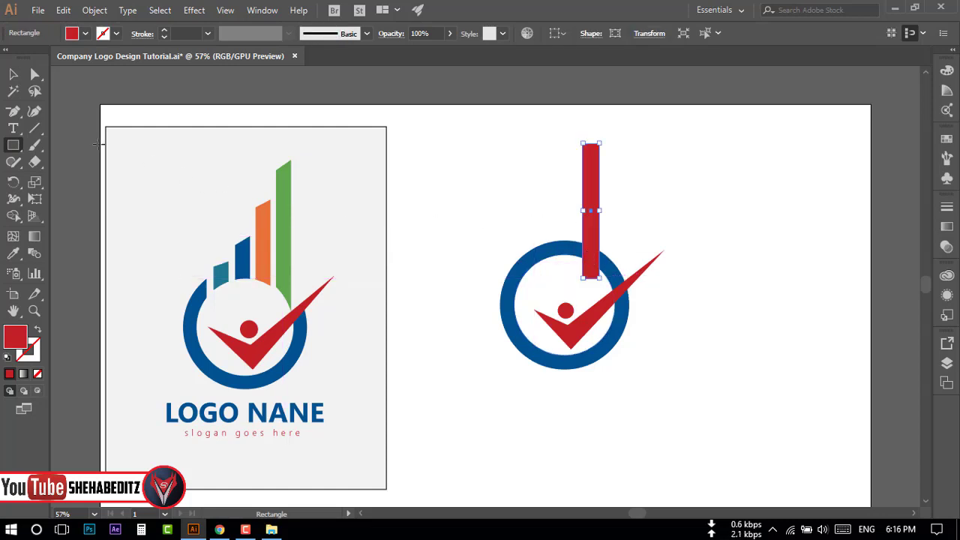
Step: Alt-drag copies to make four side-by-side red bars and nudge them slightly right
left_click(14, 73)
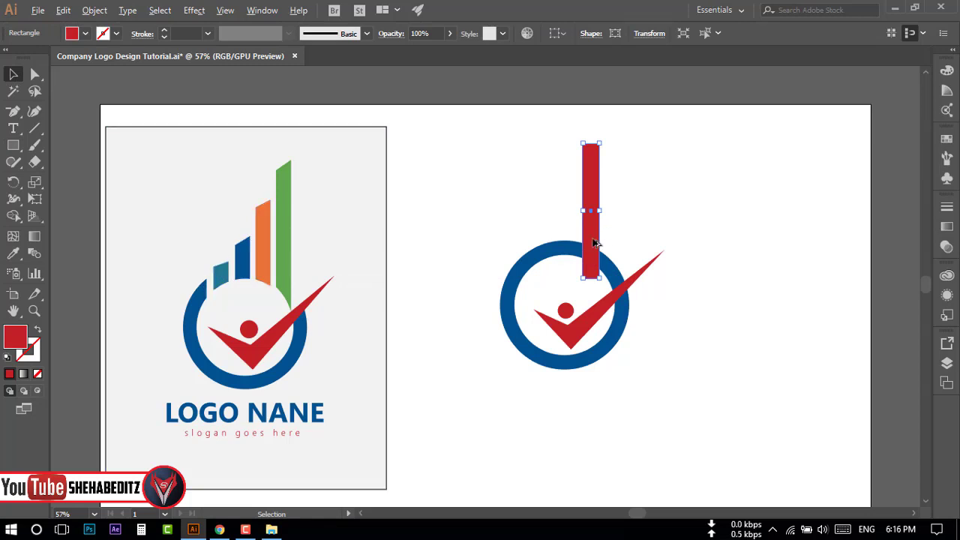
left_click_drag(593, 242, 532, 250)
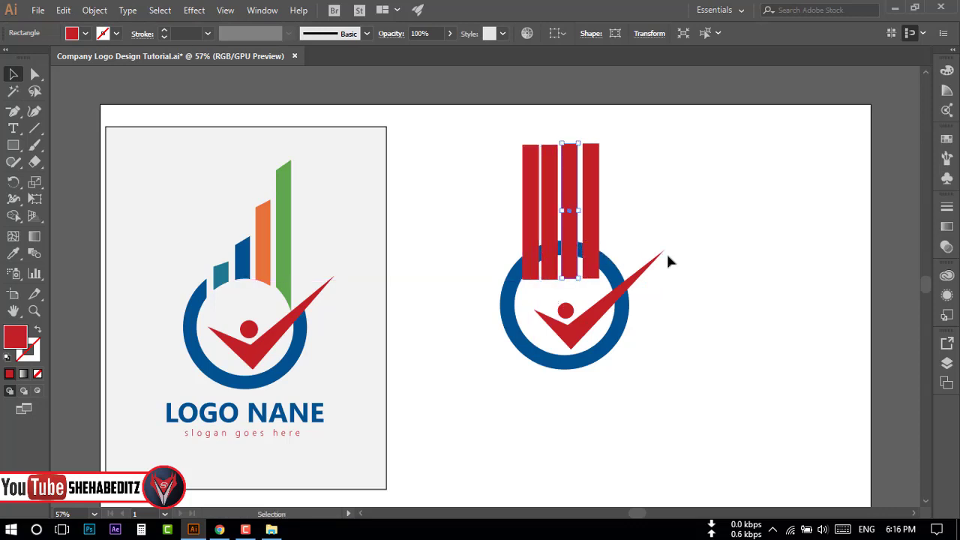
left_click(663, 211)
left_click_drag(595, 250, 610, 255)
left_click(663, 208)
scroll(612, 288, "down", 1)
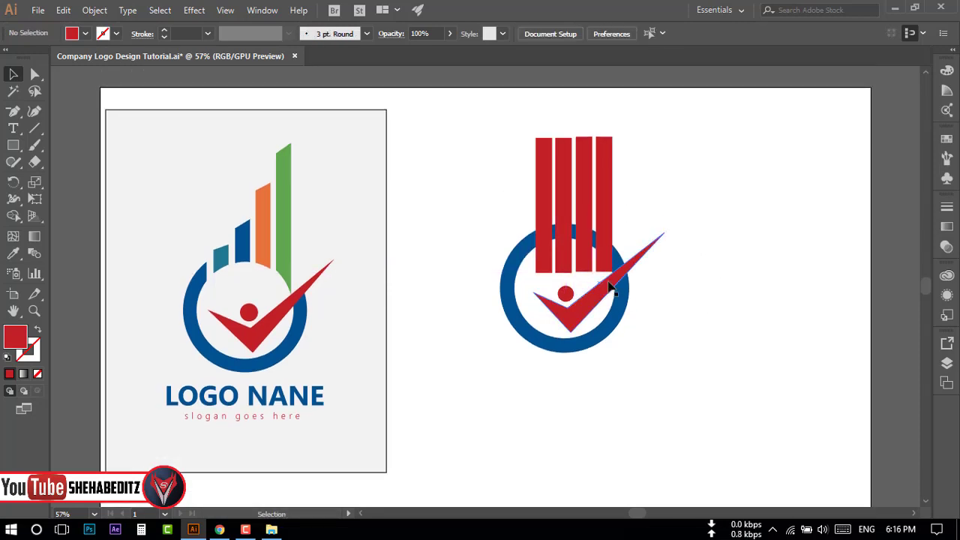
left_click(609, 284)
Step: Select the logo and Shape Builder–delete the three bar sections inside the ring
left_click(680, 316)
left_click_drag(484, 238, 441, 233)
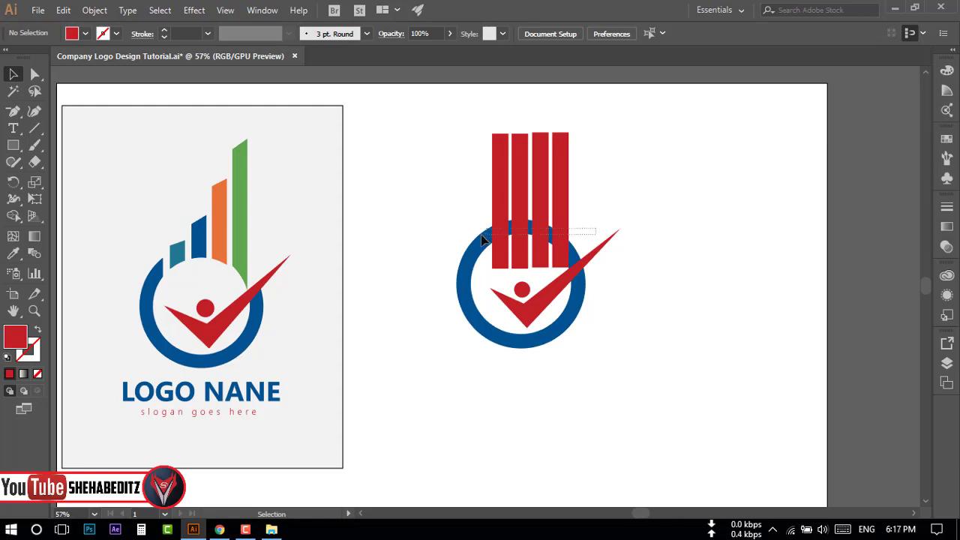
left_click_drag(483, 239, 482, 240)
left_click(14, 217)
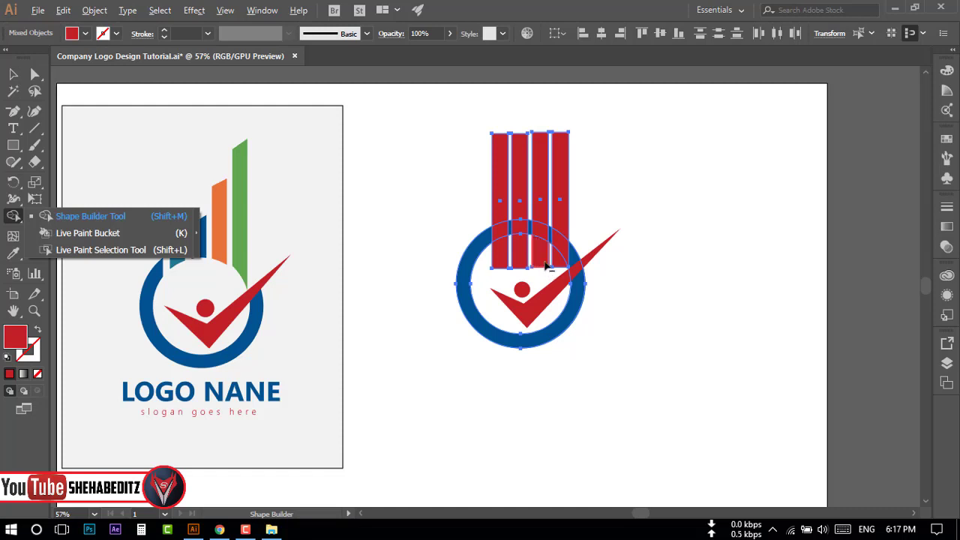
left_click(534, 259)
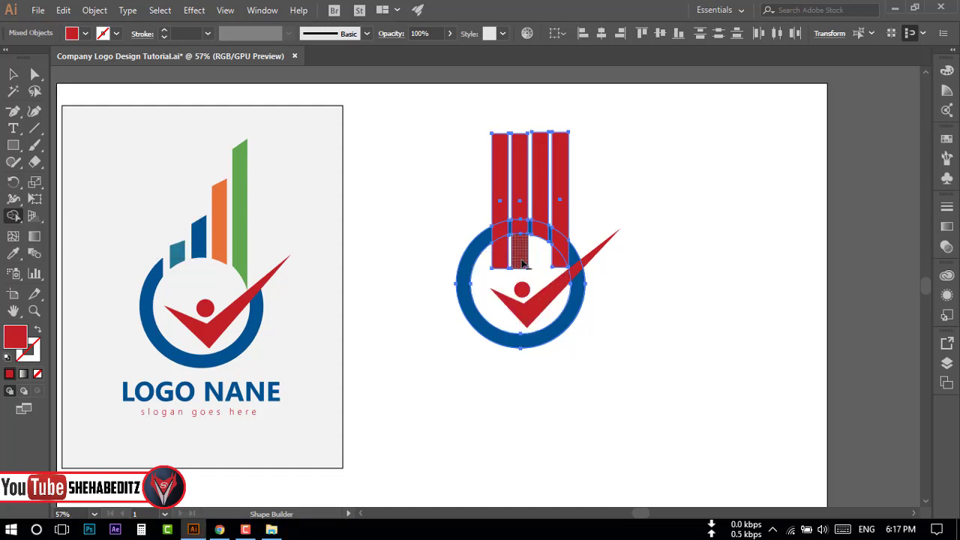
left_click(521, 255, "alt")
left_click(503, 259, "alt")
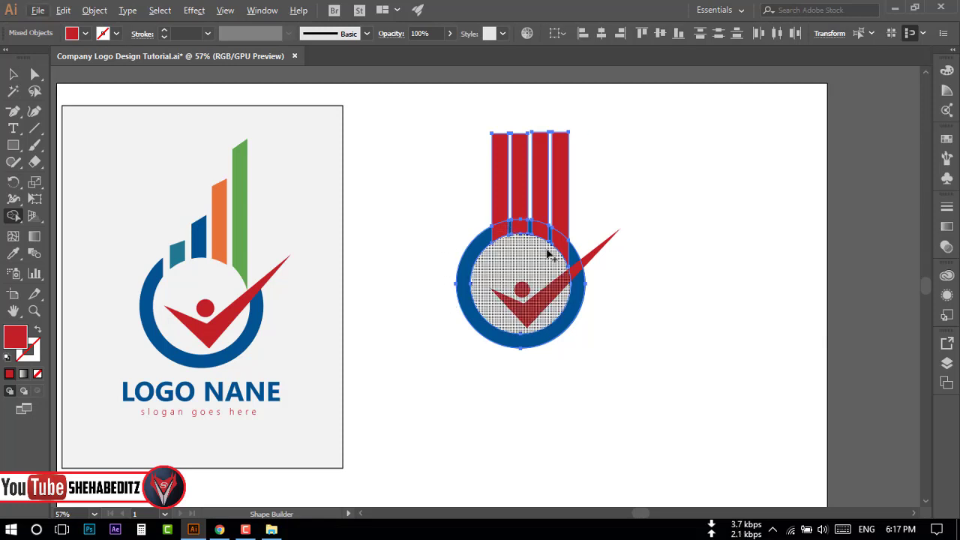
scroll(548, 256, "up", 2)
scroll(488, 269, "down", 1)
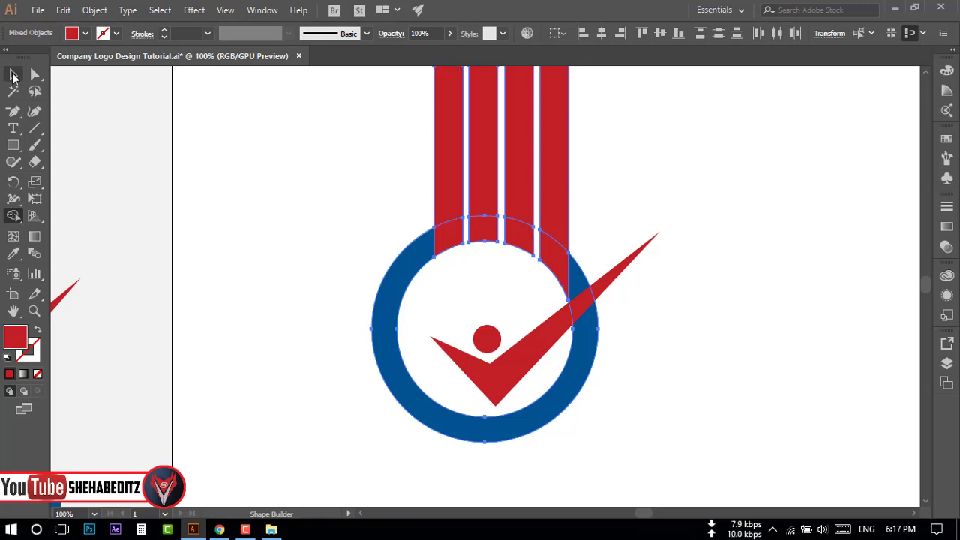
left_click(13, 75)
left_click(214, 153)
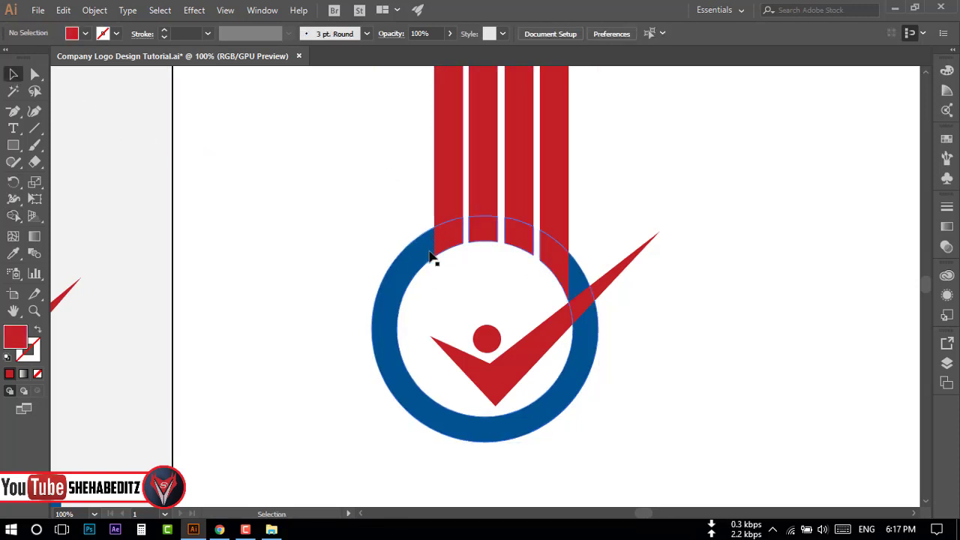
mouse_move(231, 276)
left_mouse_down()
mouse_move(499, 207)
mouse_move(375, 225)
left_mouse_up()
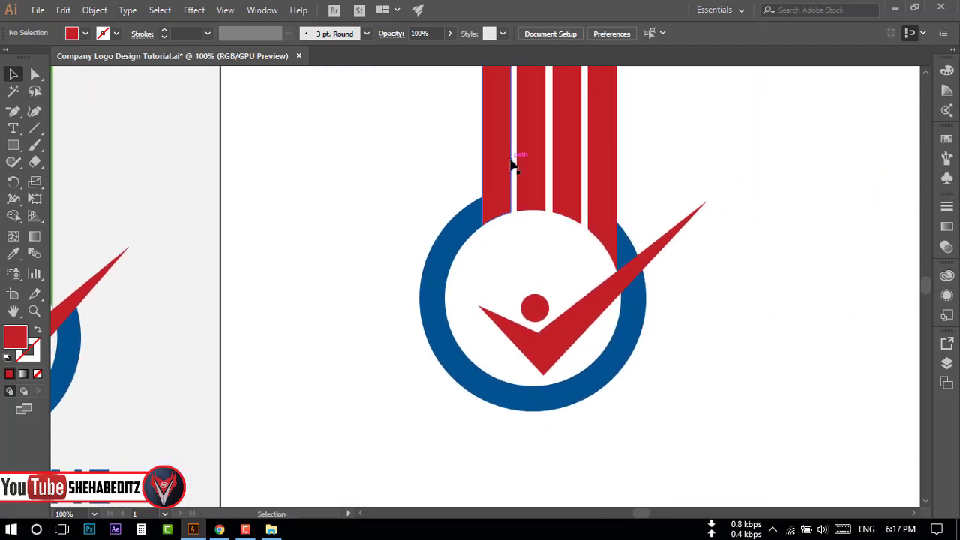
Step: Draw a small red rectangle between the bars on the ring's edge
left_click(13, 146)
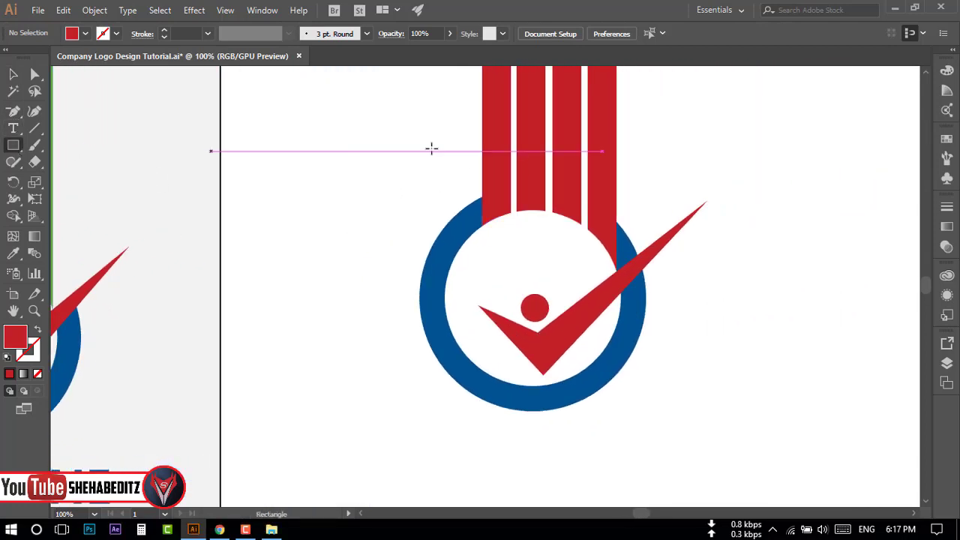
left_click_drag(511, 143, 515, 176)
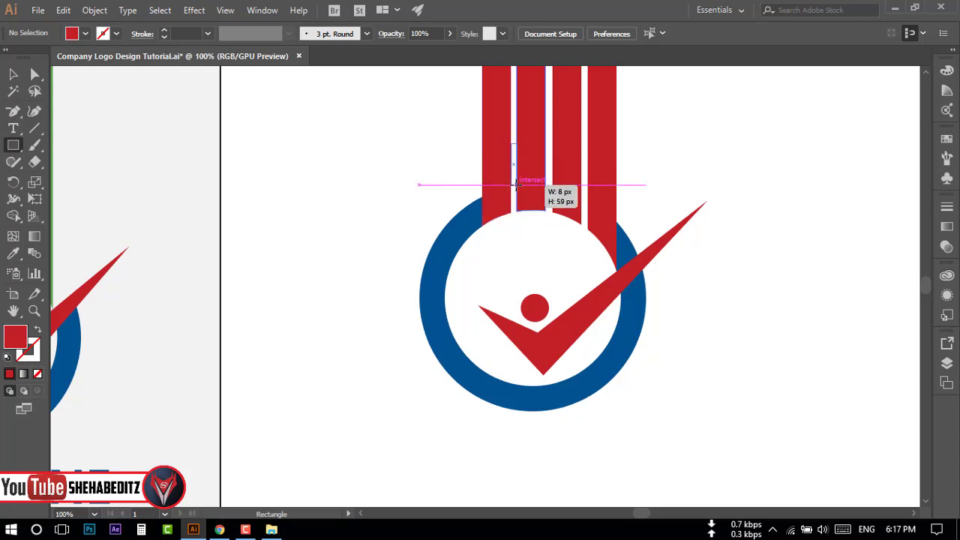
left_click_drag(516, 178, 480, 227)
left_click(12, 75)
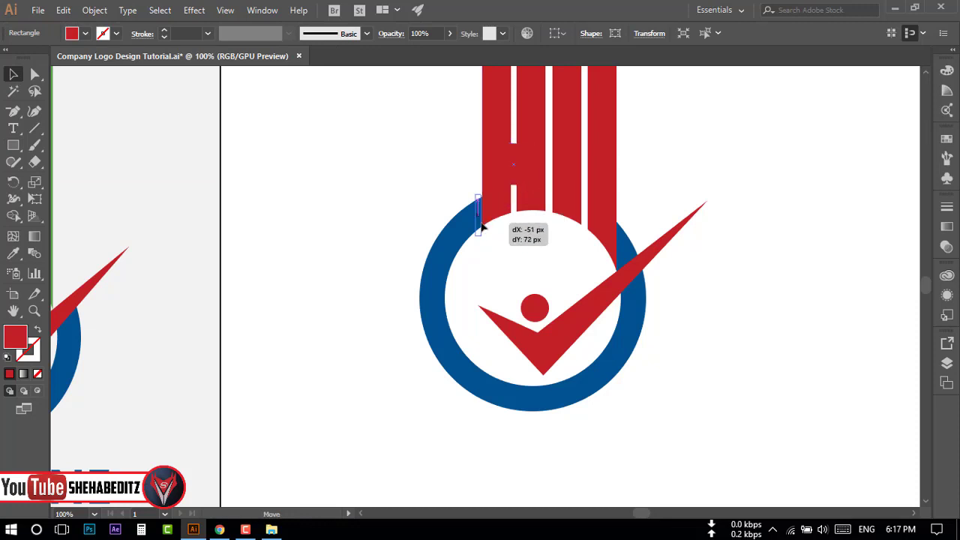
left_click(418, 200)
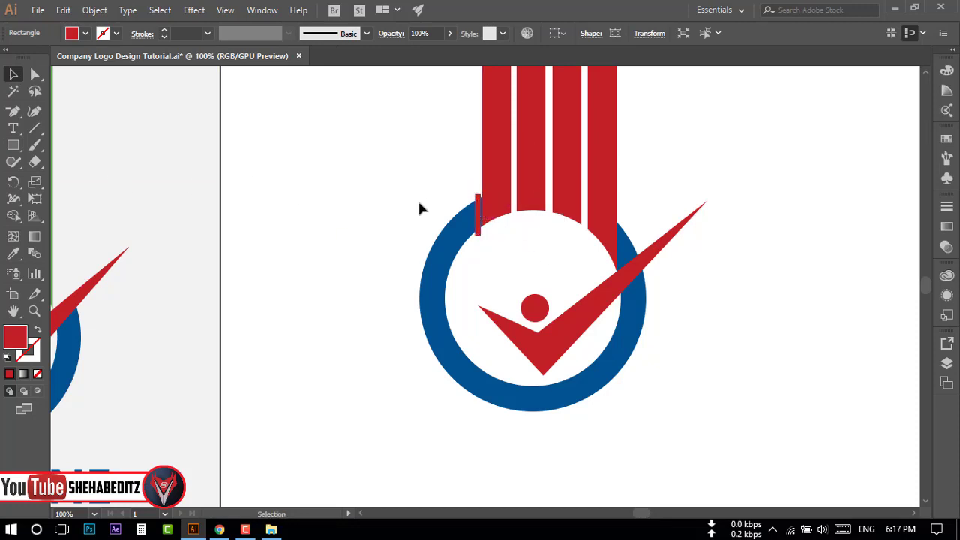
left_click(477, 214)
left_click(414, 180)
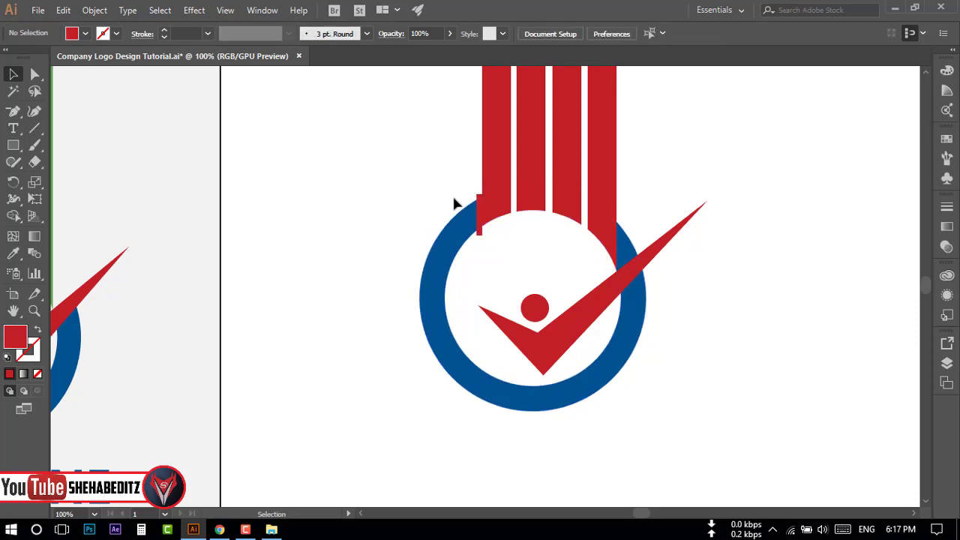
Step: Select ring, bars and rectangle, and Shape Builder–remove the piece under the left bar
left_click_drag(479, 216, 510, 210)
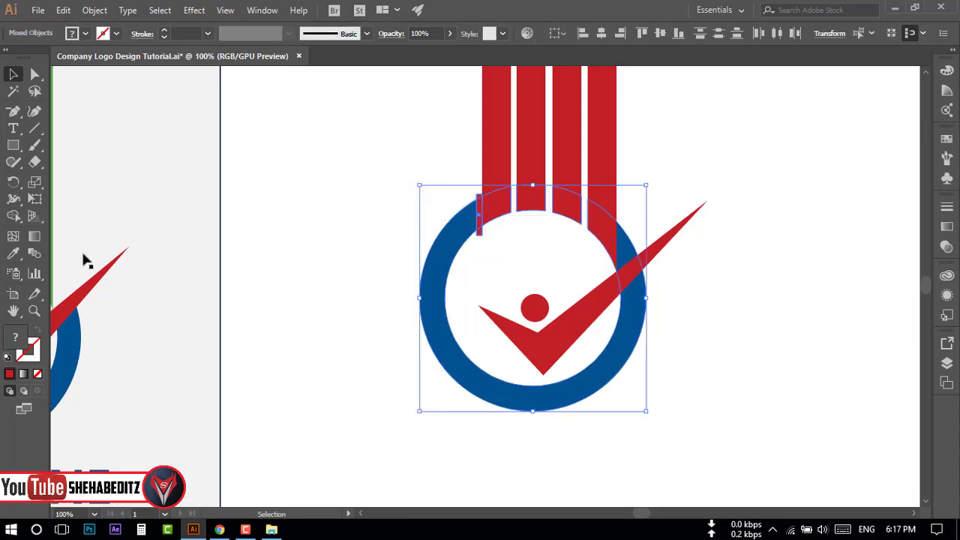
left_click(18, 221)
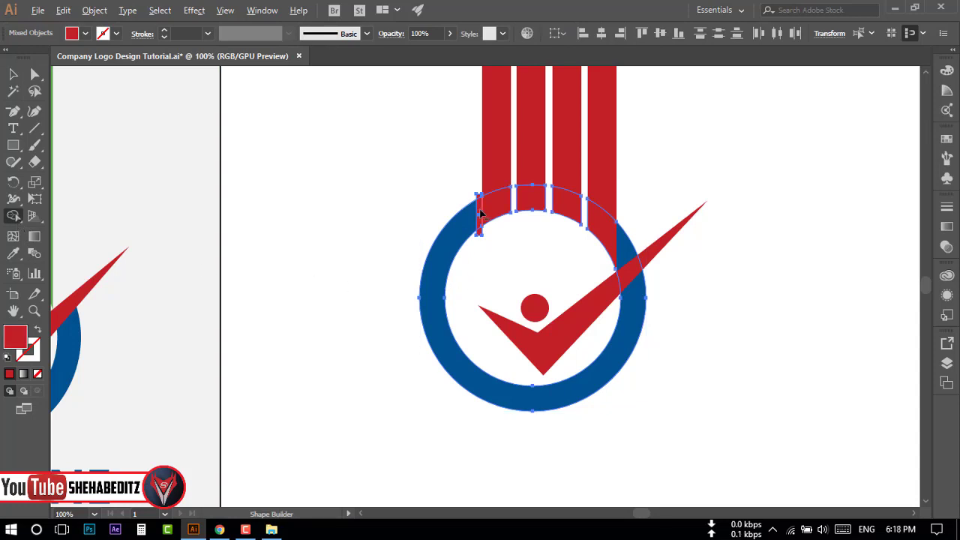
left_click(480, 214, "alt")
key("v")
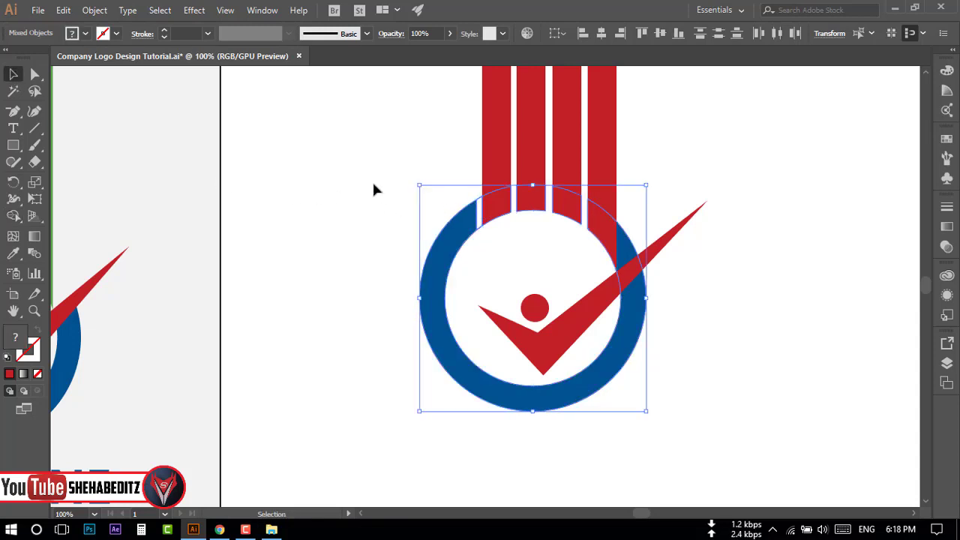
left_click(453, 274)
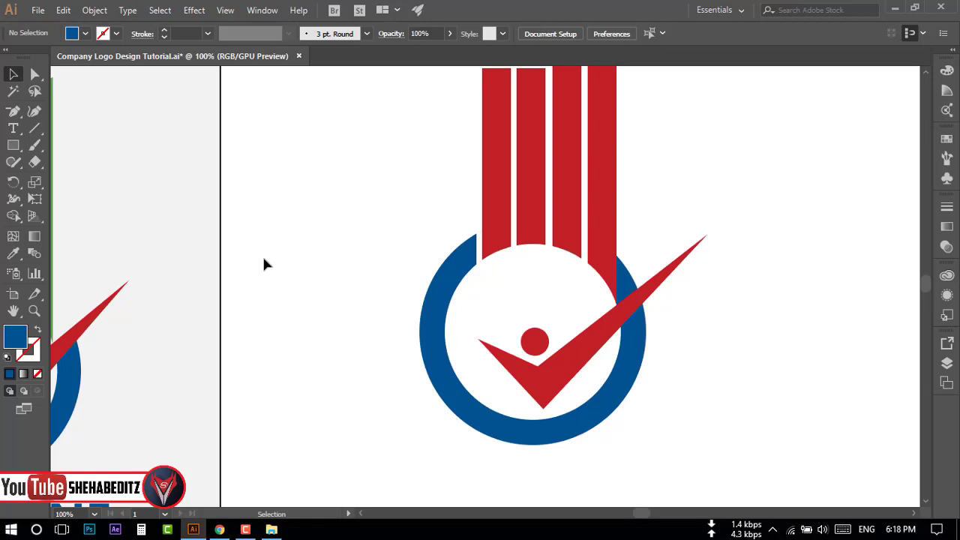
key("ctrl+minus")
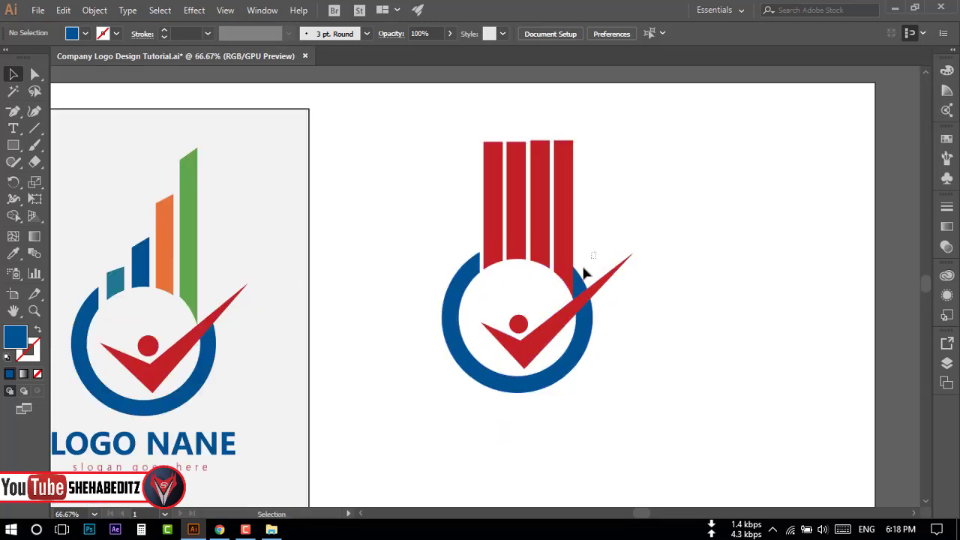
left_click_drag(570, 283, 553, 300)
left_click(13, 216)
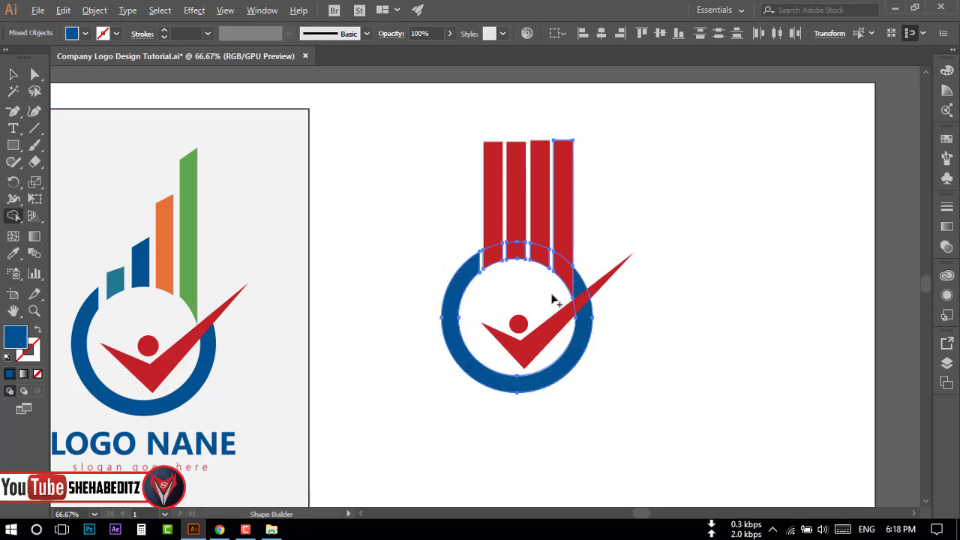
left_click(12, 73)
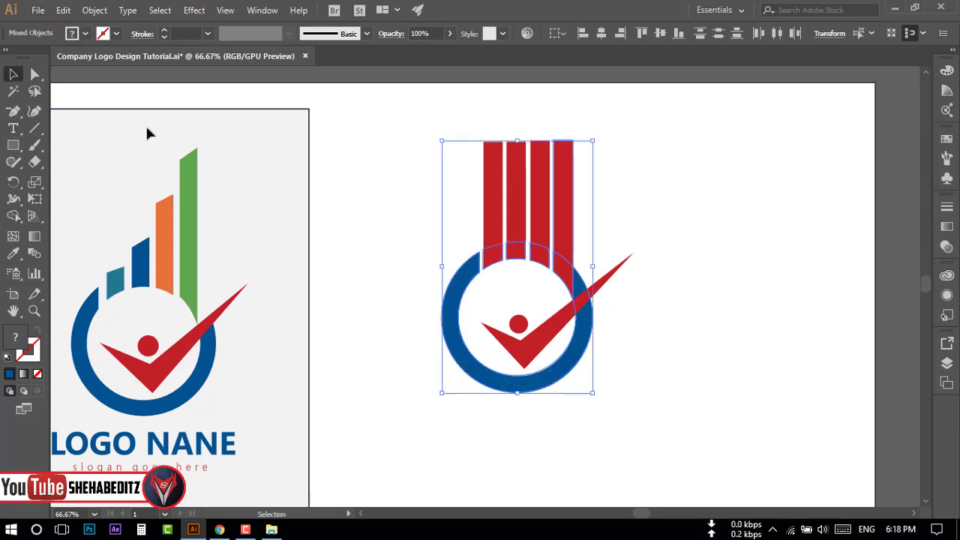
left_click(615, 199)
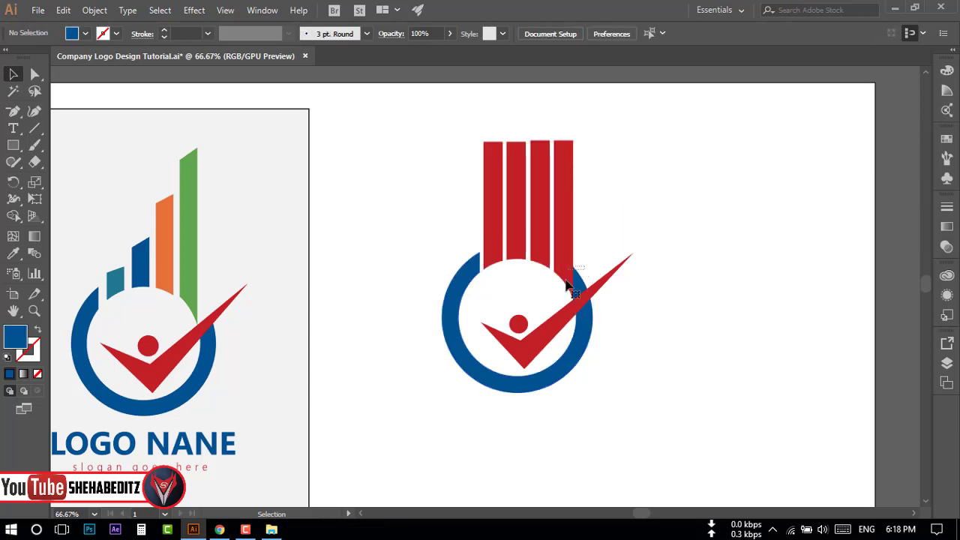
left_click(566, 281)
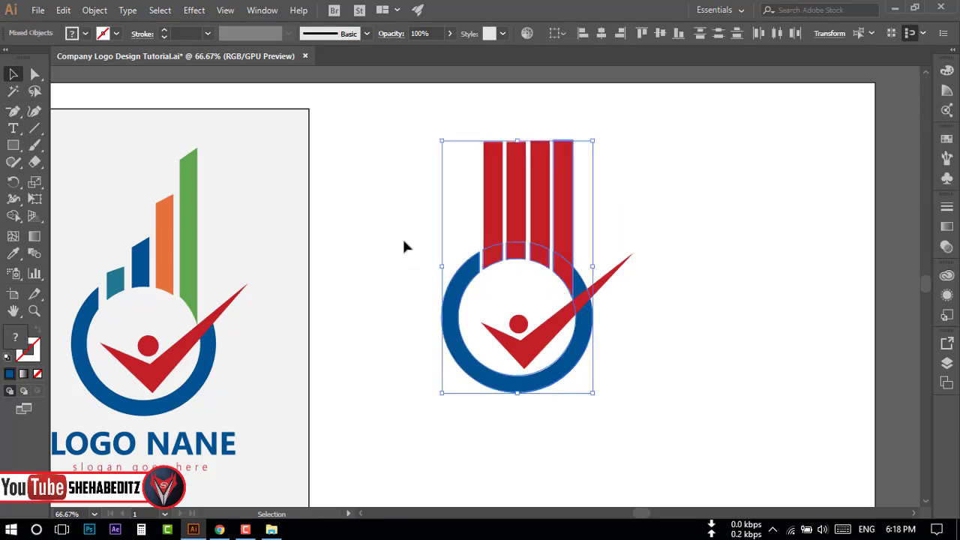
left_click(13, 216)
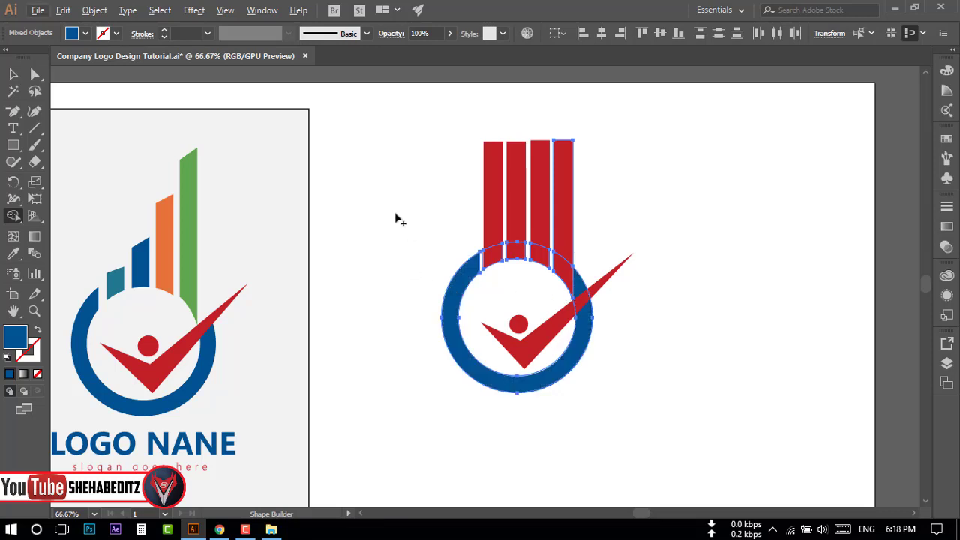
key("v")
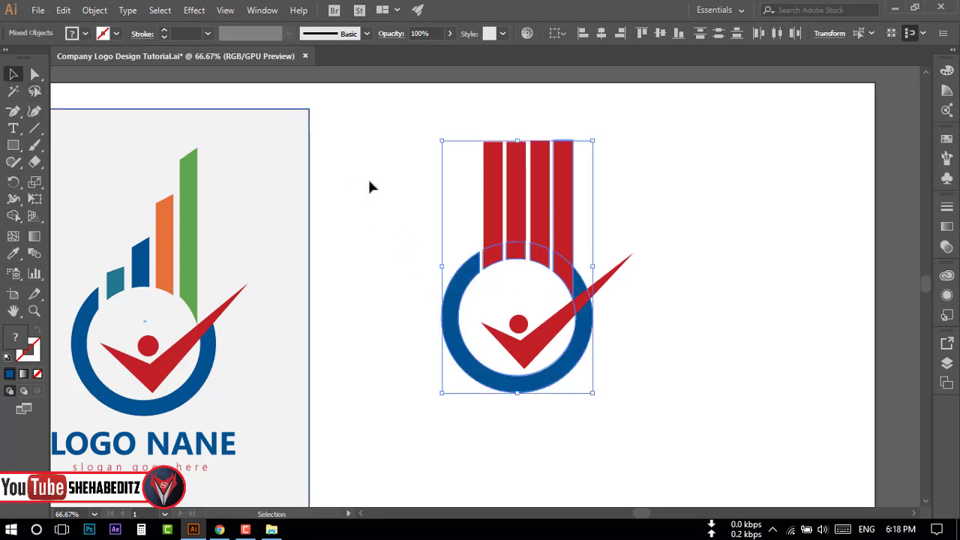
left_click(383, 181)
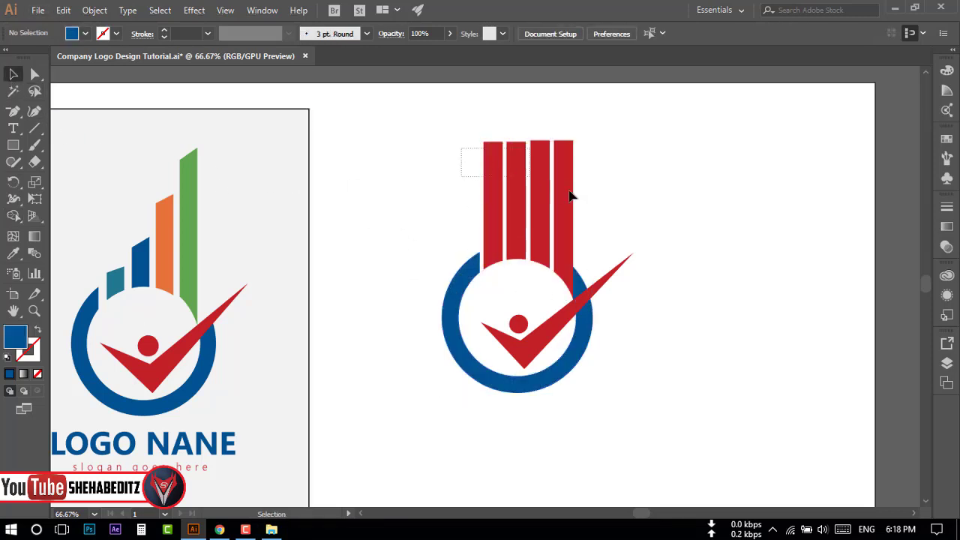
Step: Group the four red bars
left_click_drag(461, 147, 567, 208)
right_click(518, 172)
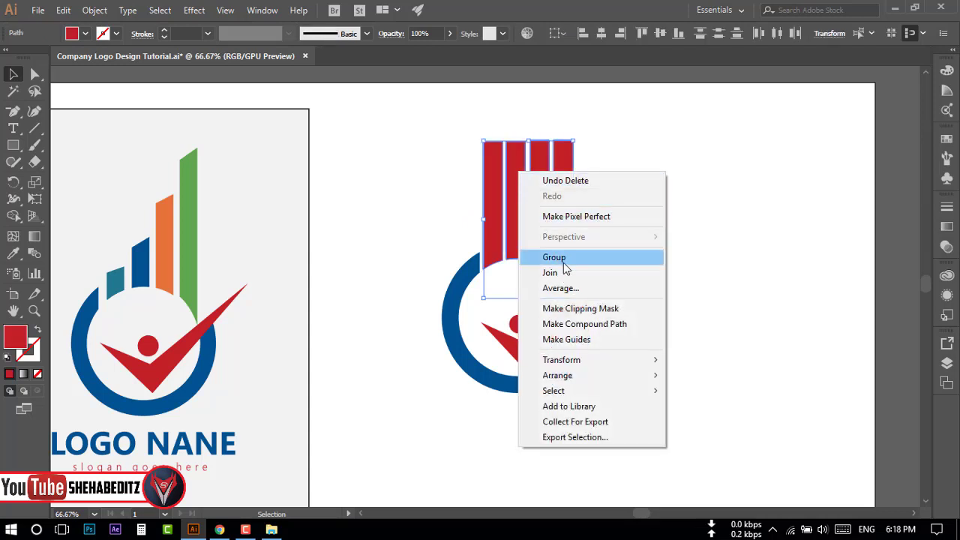
left_click(555, 257)
left_click(424, 193)
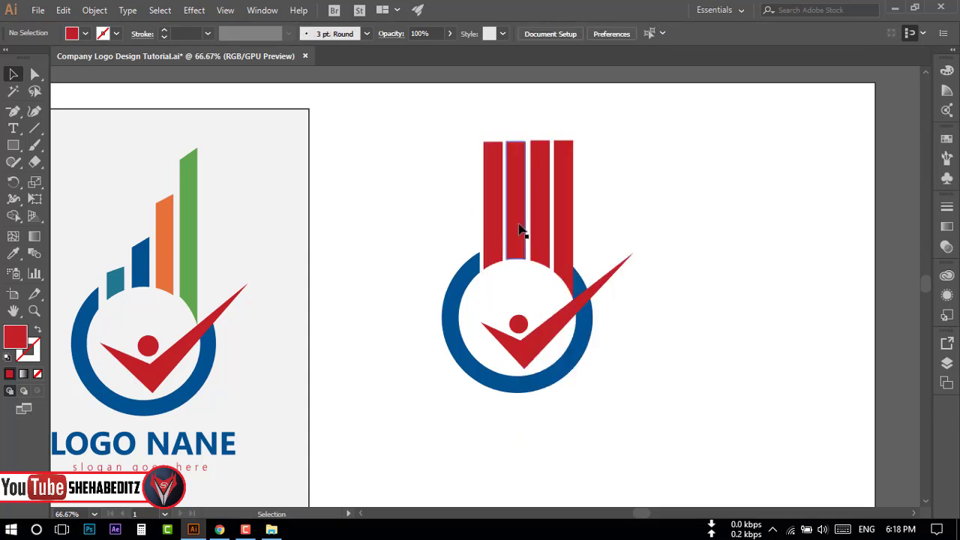
Step: In the Layers panel, remove the stray empty paths and hide the red bars group
left_click(947, 364)
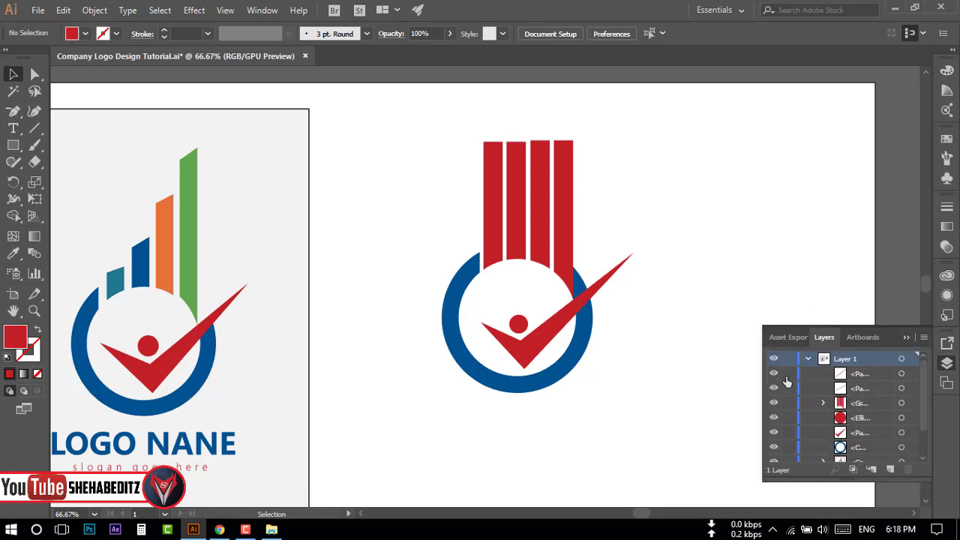
left_click(901, 374)
key("ctrl+z")
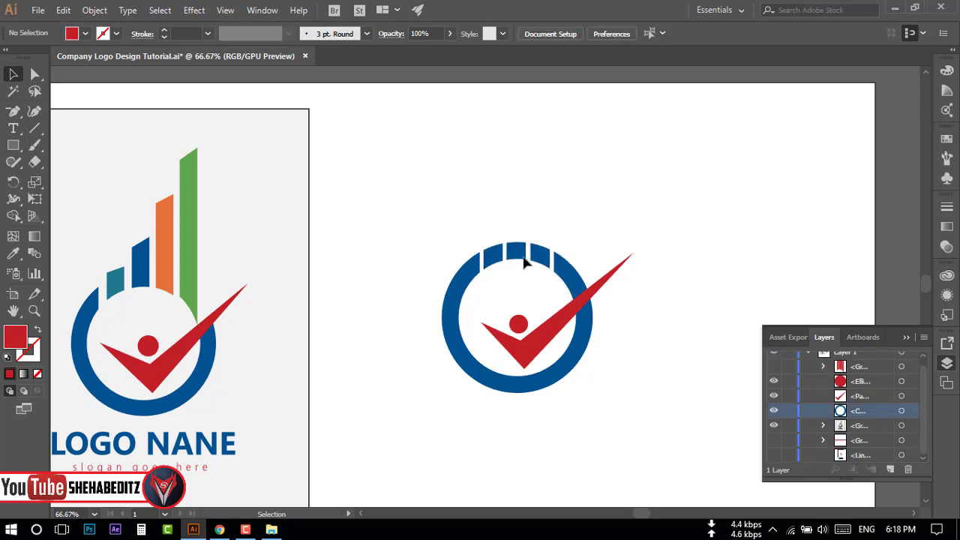
left_click(773, 366)
left_click(851, 379)
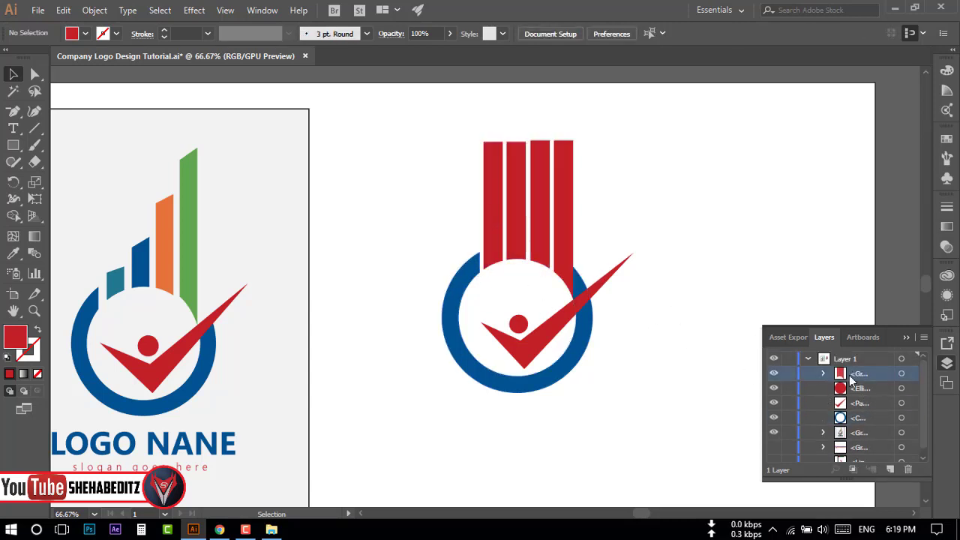
left_click(773, 373)
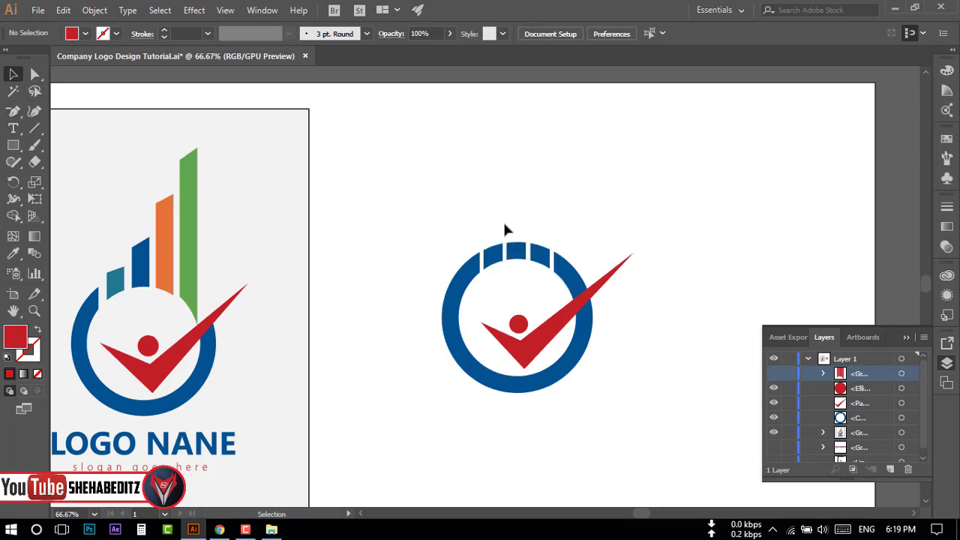
left_click(541, 257)
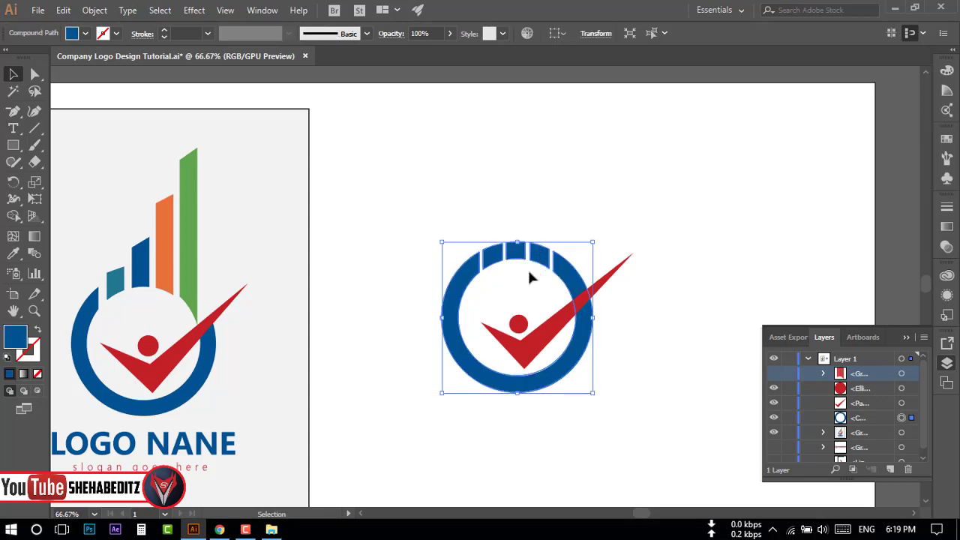
Step: Draw a blue rectangle over the gap at the top of the ring
left_click(409, 226)
left_click_drag(11, 142, 54, 145)
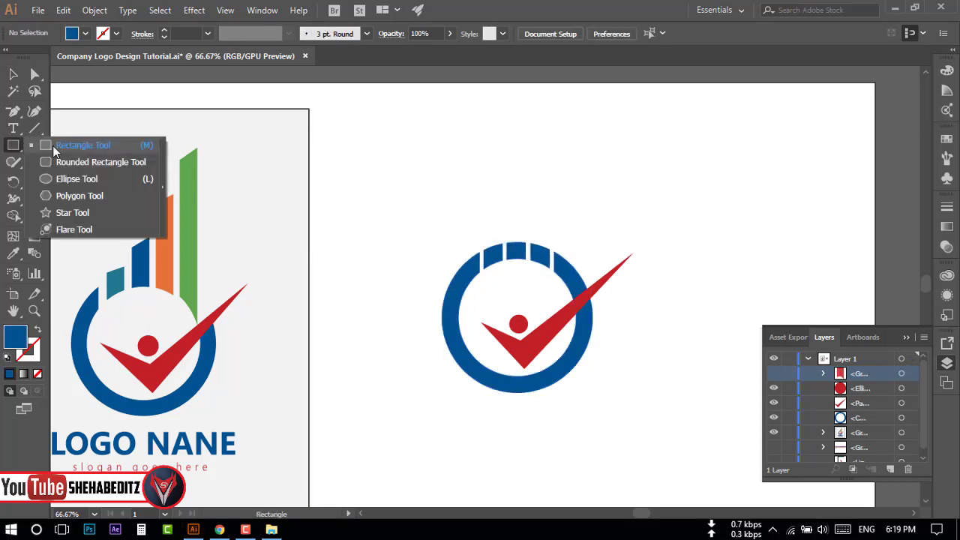
left_click_drag(490, 227, 547, 249)
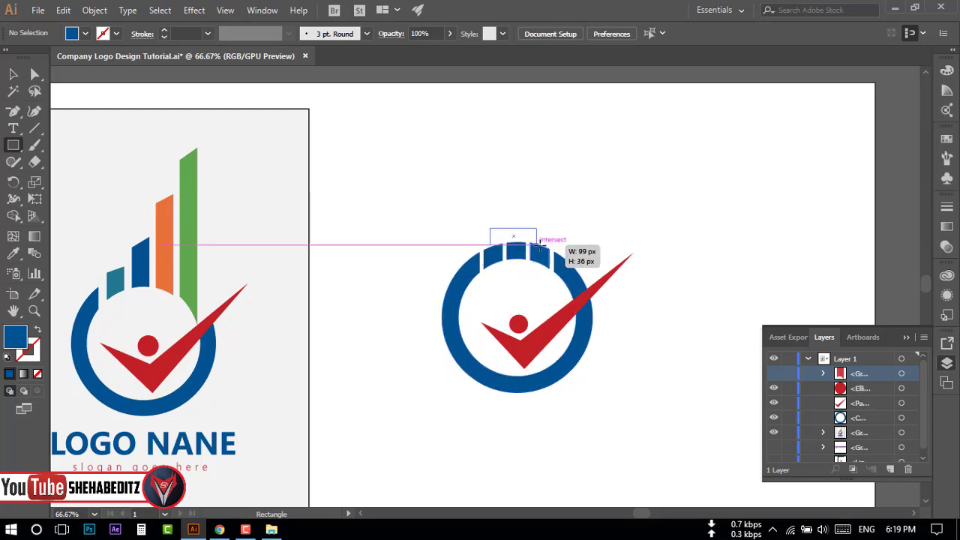
left_click(13, 74)
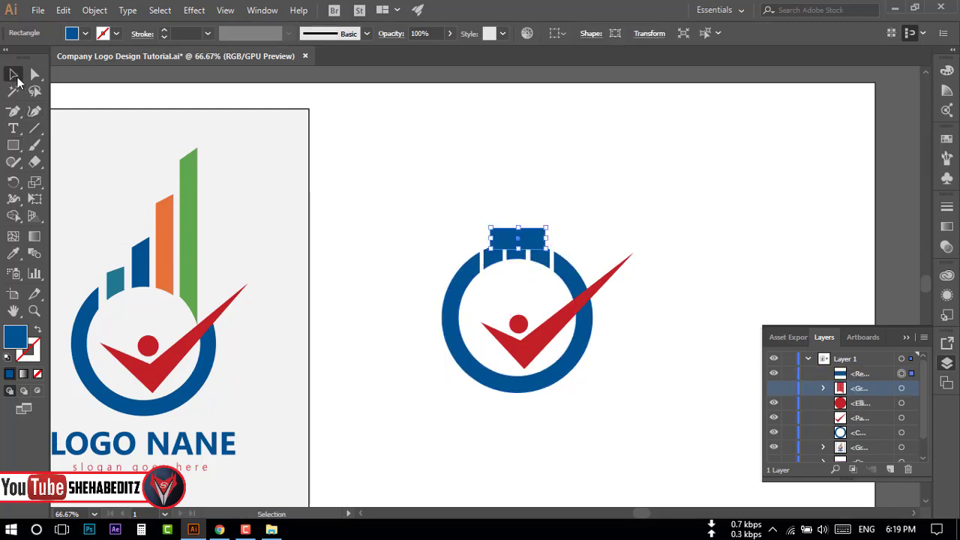
left_click(480, 211)
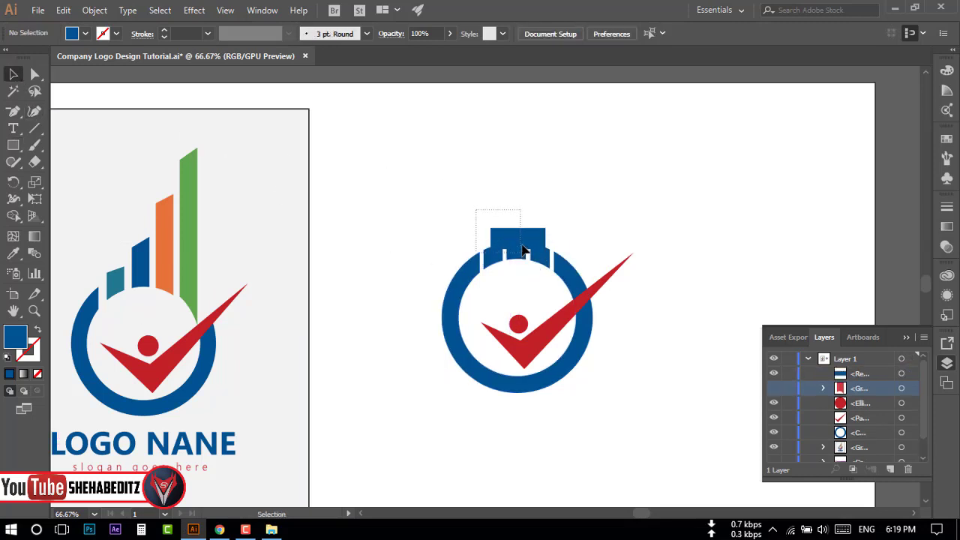
Step: Shape Builder–remove the rectangle and leftover blue pieces in the gap, then unhide the bars group
left_click_drag(529, 248, 529, 250)
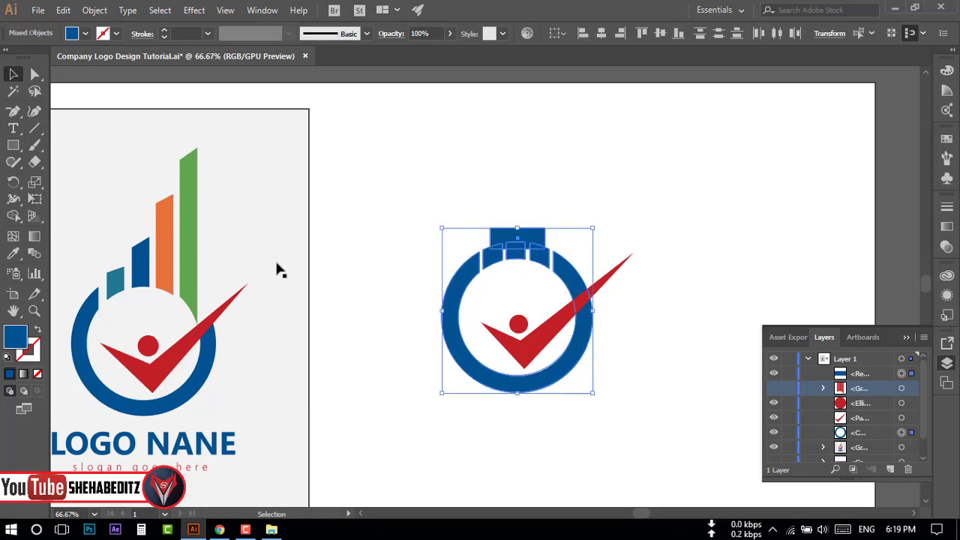
left_click(15, 219)
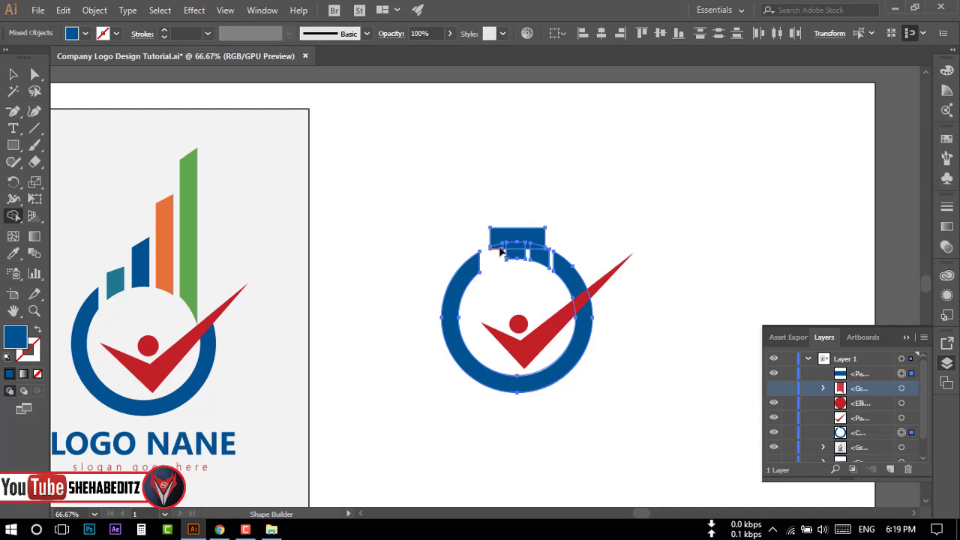
left_click(515, 241, "alt")
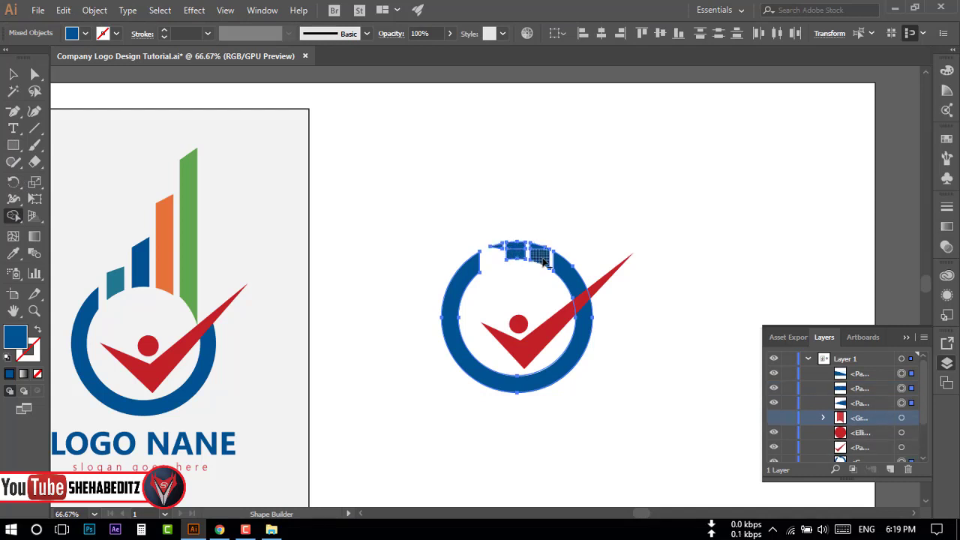
left_click(540, 256, "alt")
left_click(514, 250, "alt")
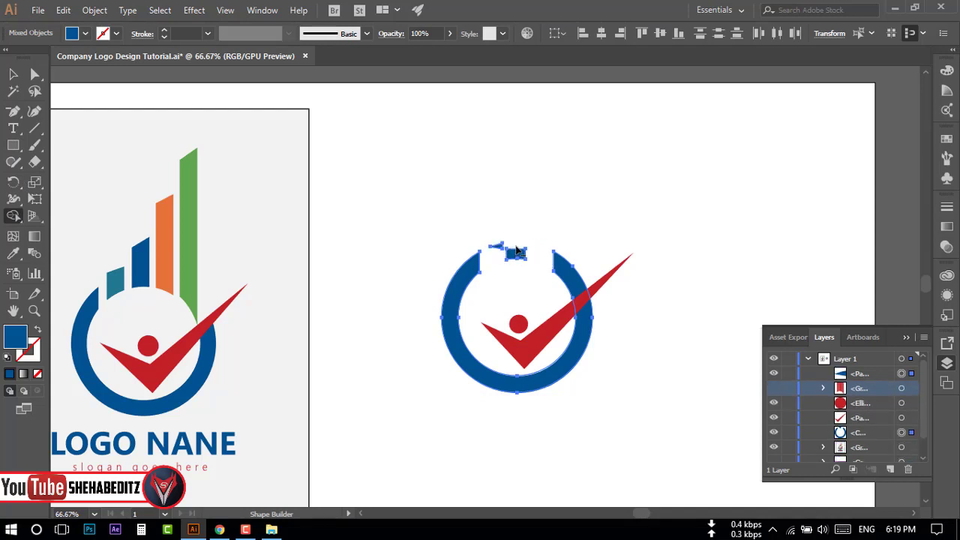
left_click(496, 248, "alt")
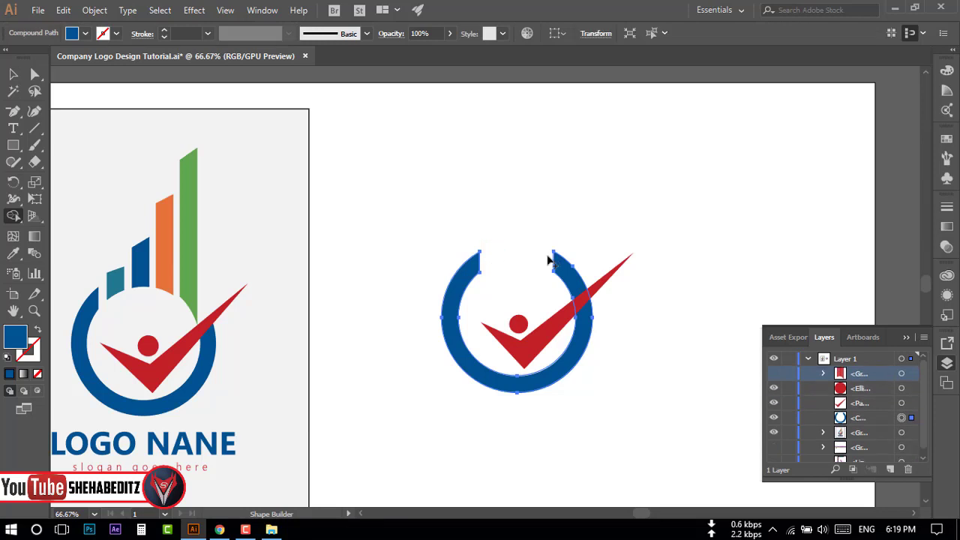
left_click(774, 374)
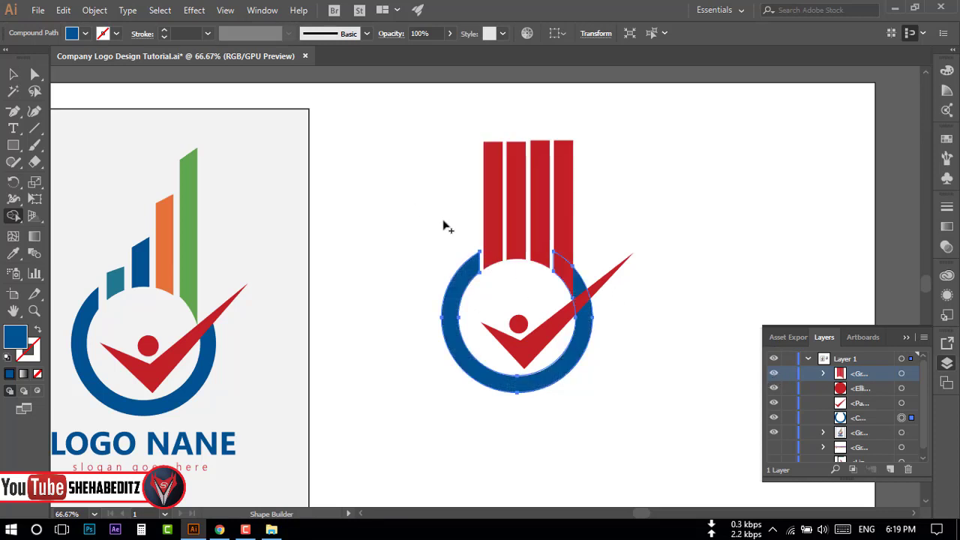
left_click(12, 73)
Step: Ungroup the red bars group into separate bars
left_click(408, 142)
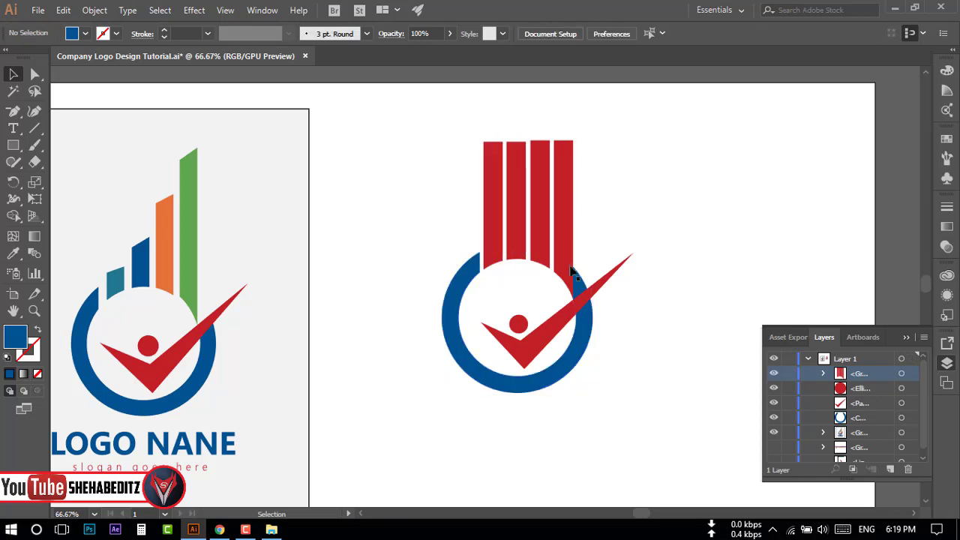
left_click(567, 281)
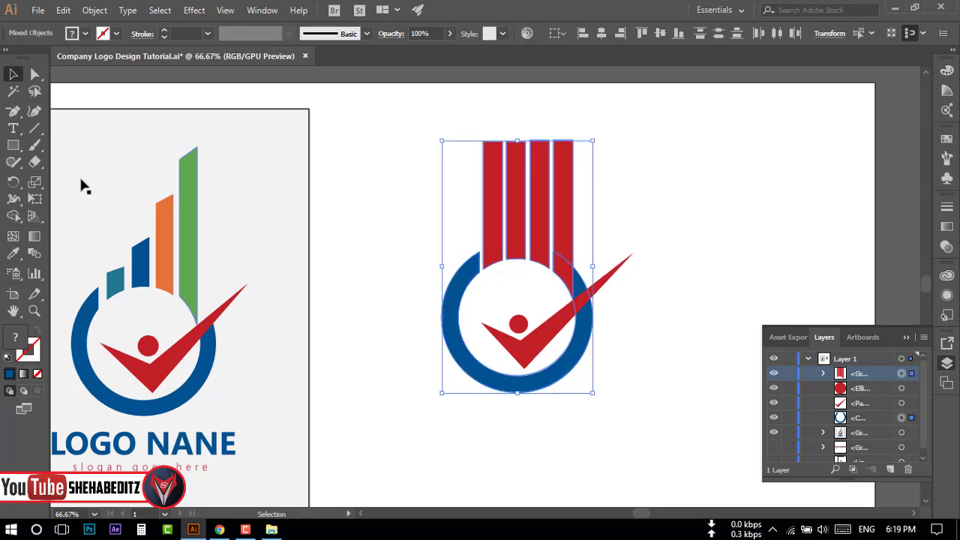
key("ctrl+shift+g")
key("ctrl+shift+a")
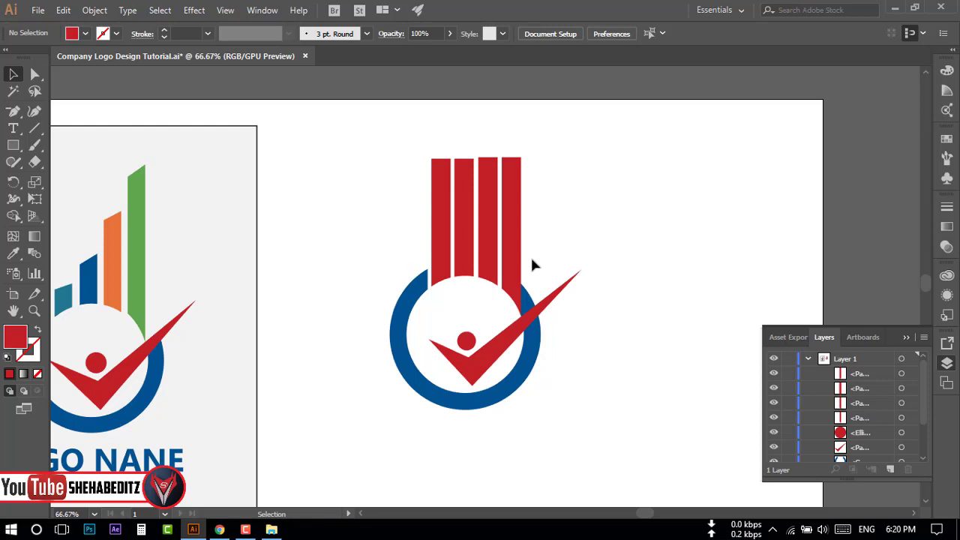
Step: Select the ring, check mark and right bar for Shape Builder, then pan to the reference logo
left_click(529, 298)
left_click(569, 324)
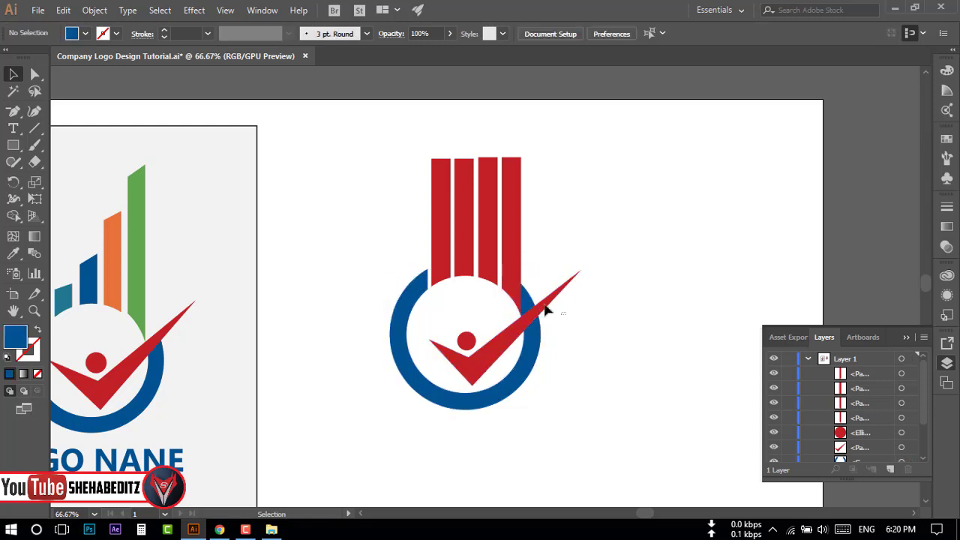
left_click_drag(519, 287, 515, 283)
key("shift+m")
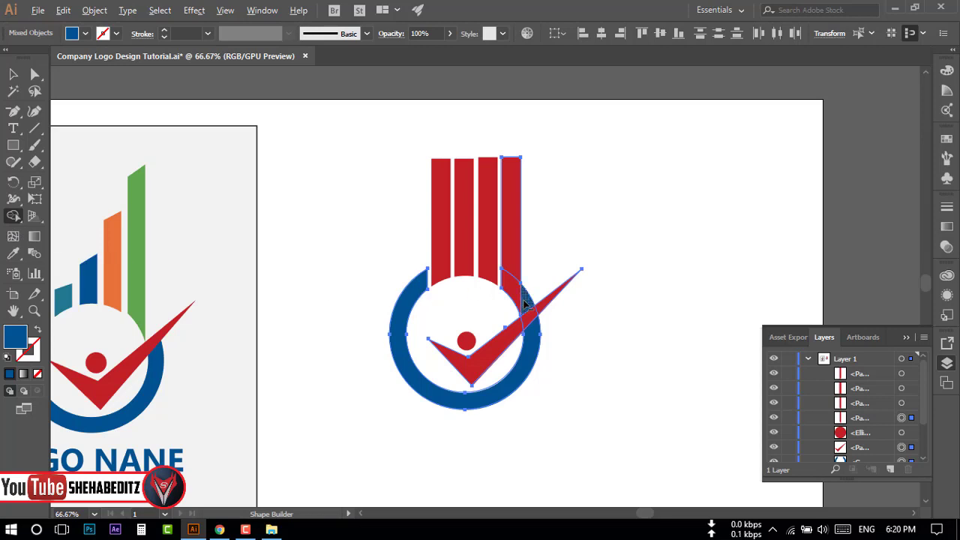
left_click(14, 73)
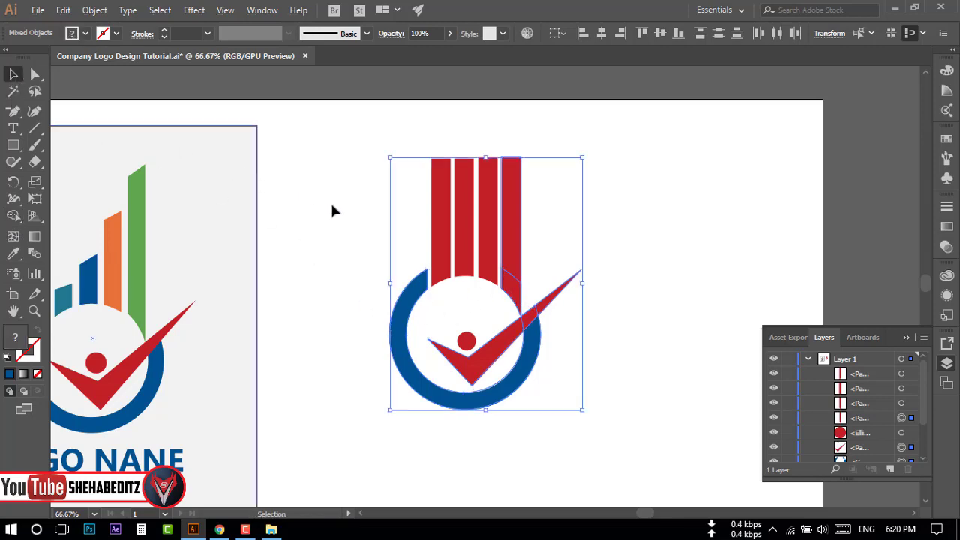
left_click(363, 287)
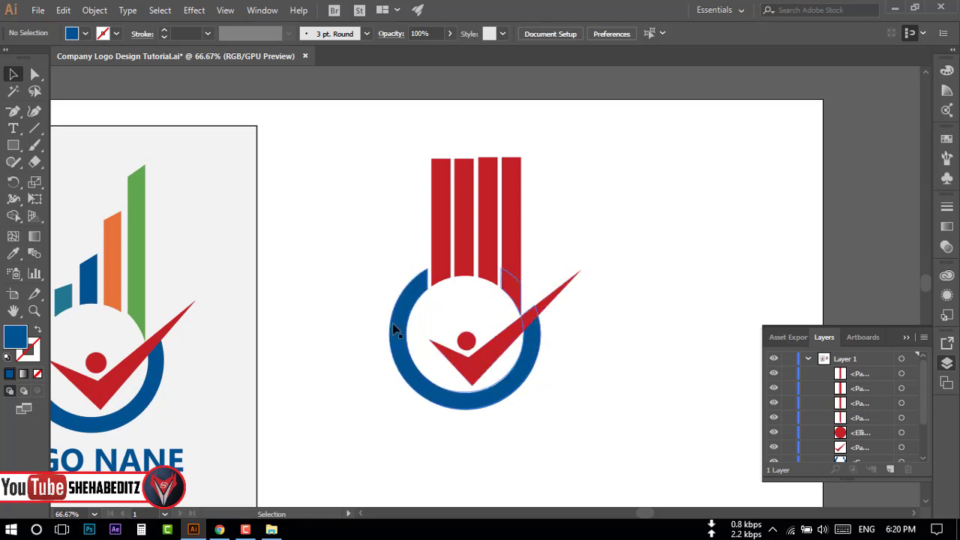
left_click_drag(140, 290, 210, 261)
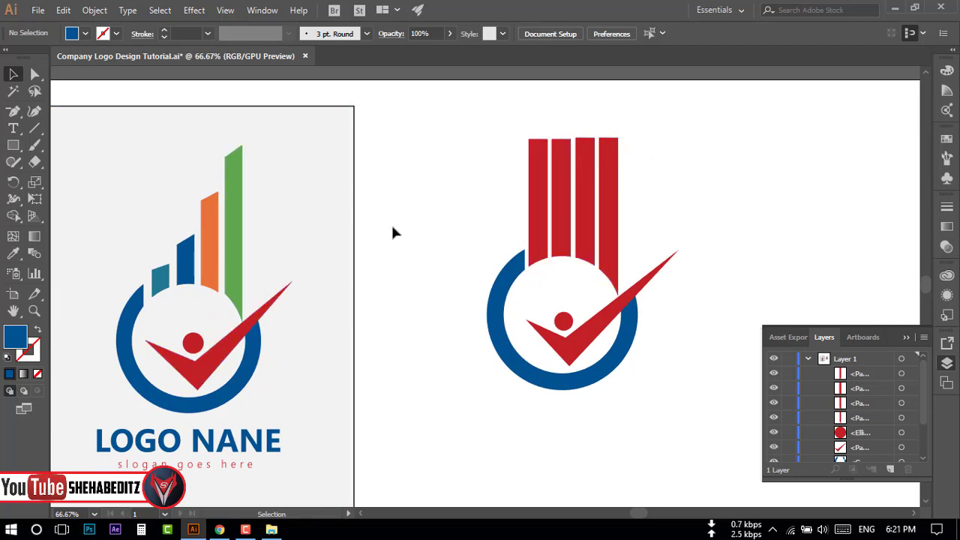
left_click(12, 147)
left_click_drag(11, 150, 61, 149)
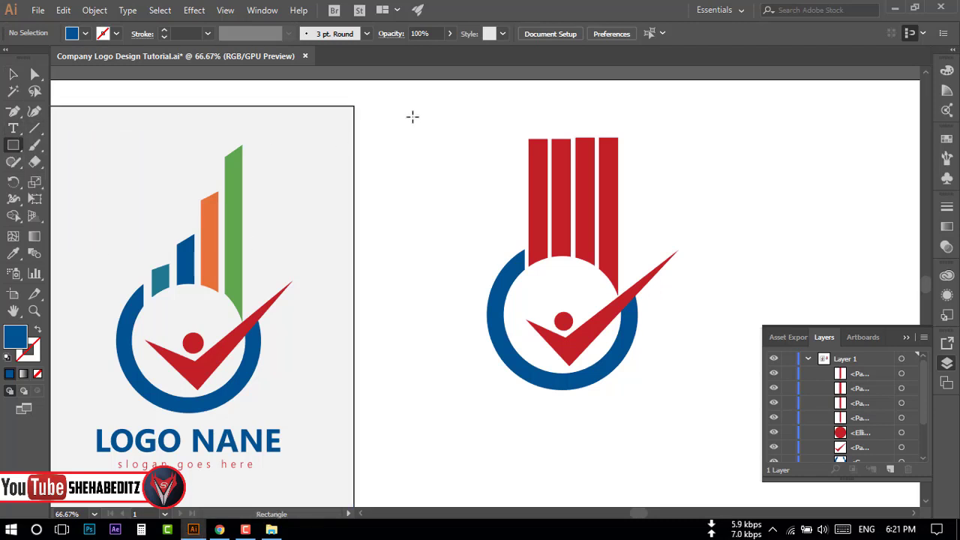
left_click_drag(405, 98, 553, 103)
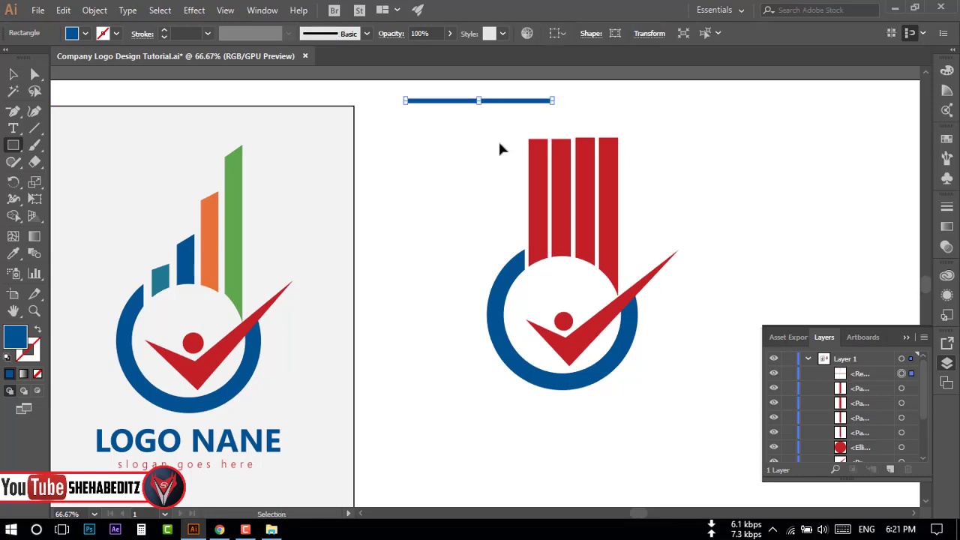
key("Delete")
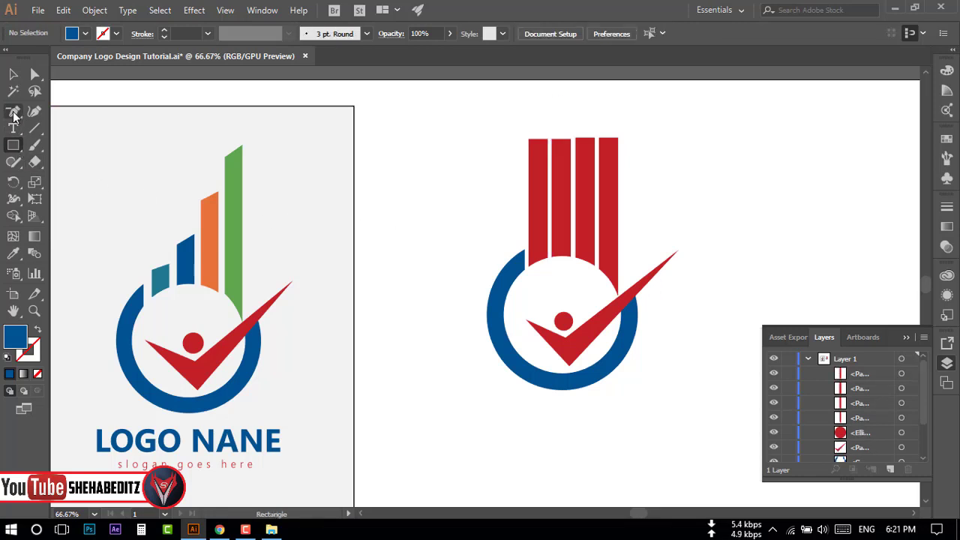
left_click(13, 111)
left_click_drag(39, 117, 70, 112)
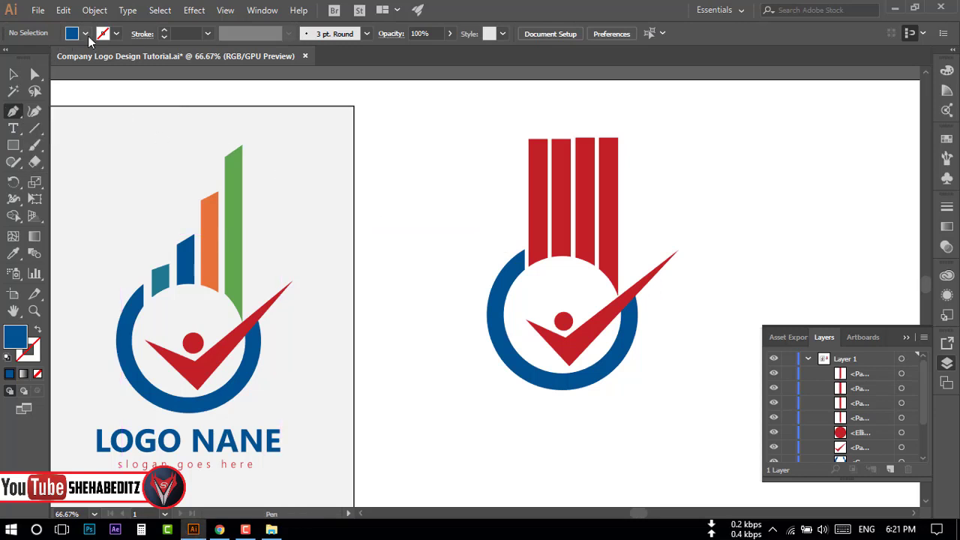
Step: Set fill and stroke to none and draw a rising diagonal cut line over the bar tops
left_click(87, 34)
left_click(8, 57)
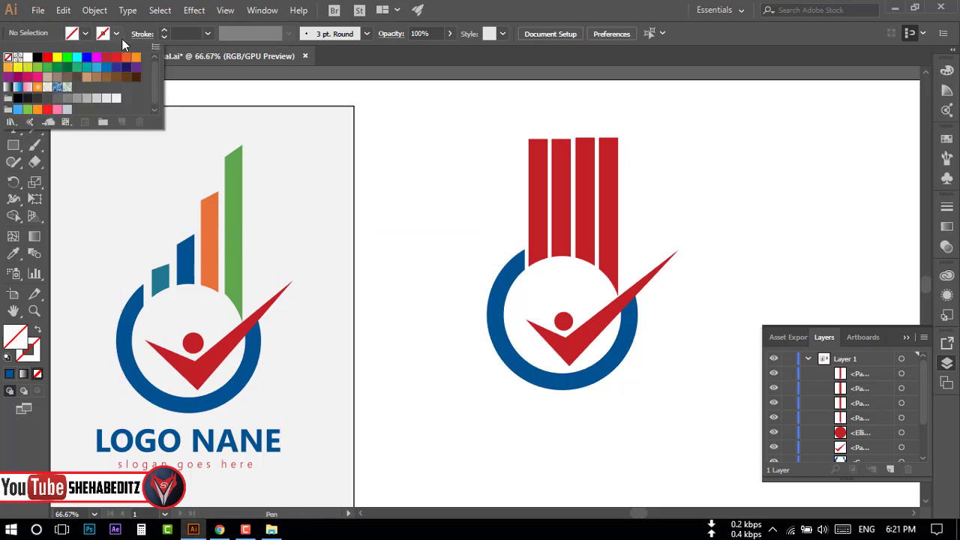
left_click(86, 34)
left_click(117, 33)
left_click(627, 150)
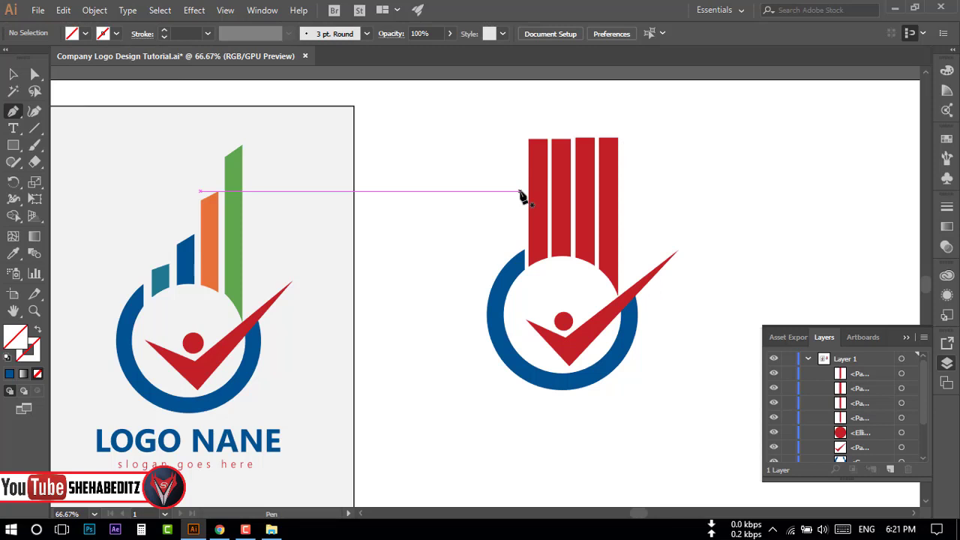
left_click(520, 192)
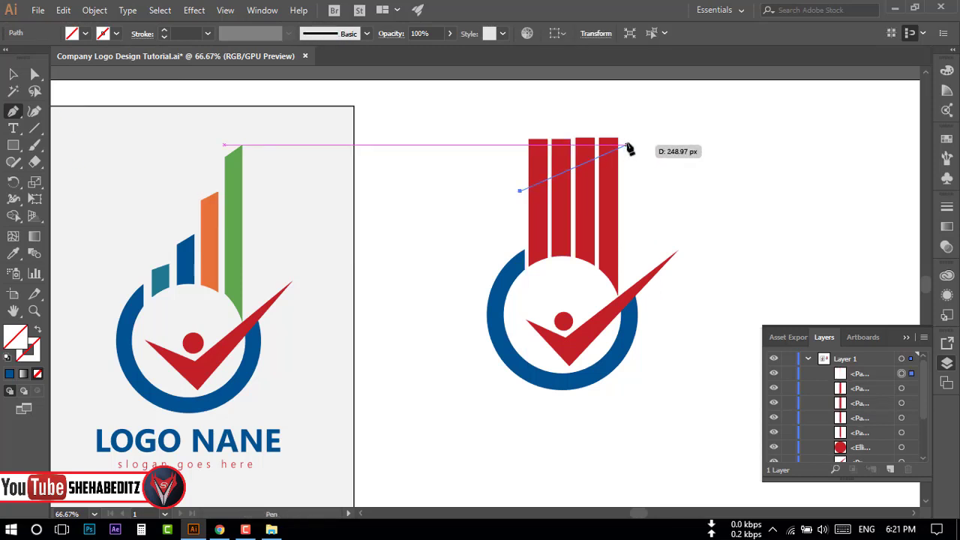
left_click(627, 145)
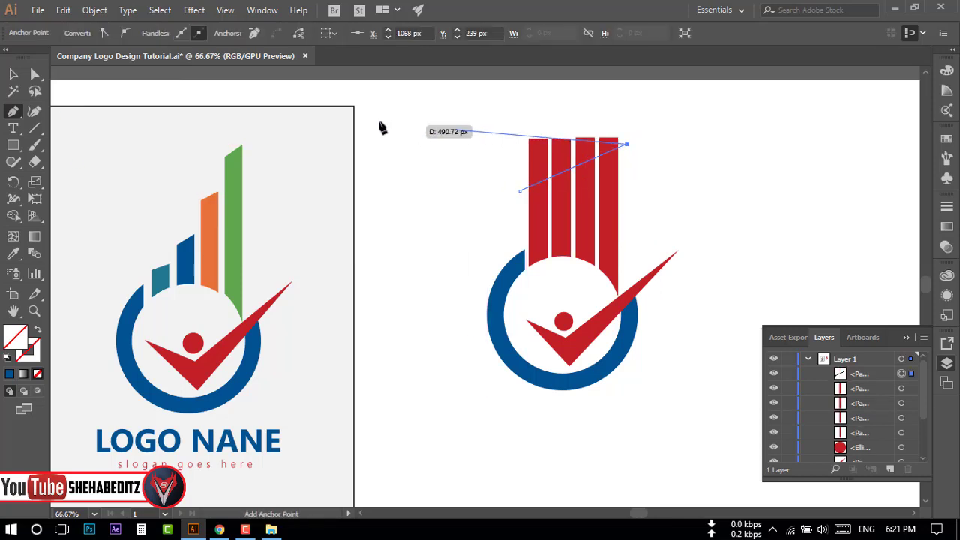
left_click(12, 75)
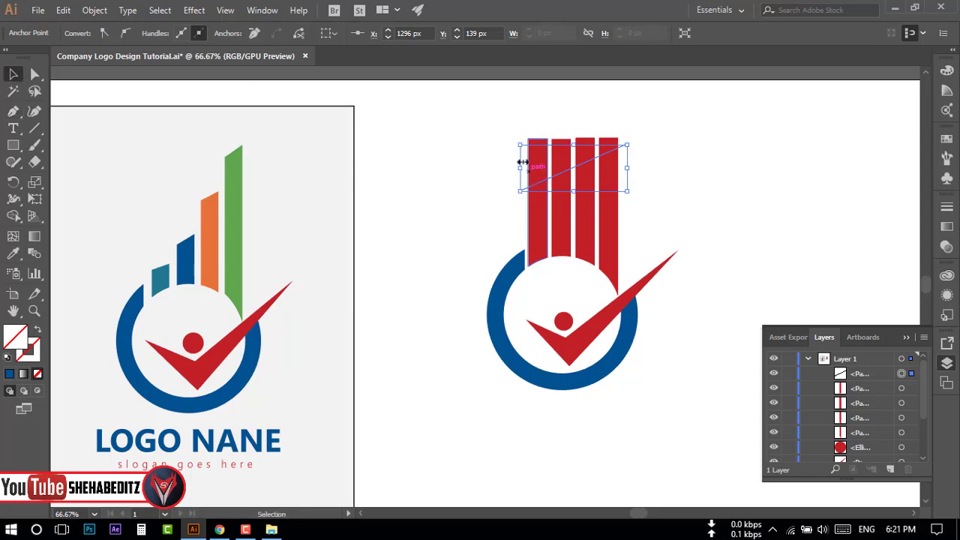
Step: Select the bars and line, and Shape Builder–remove the bar tops above the diagonal
left_click(495, 123)
left_click_drag(515, 124, 616, 190)
left_click(14, 237)
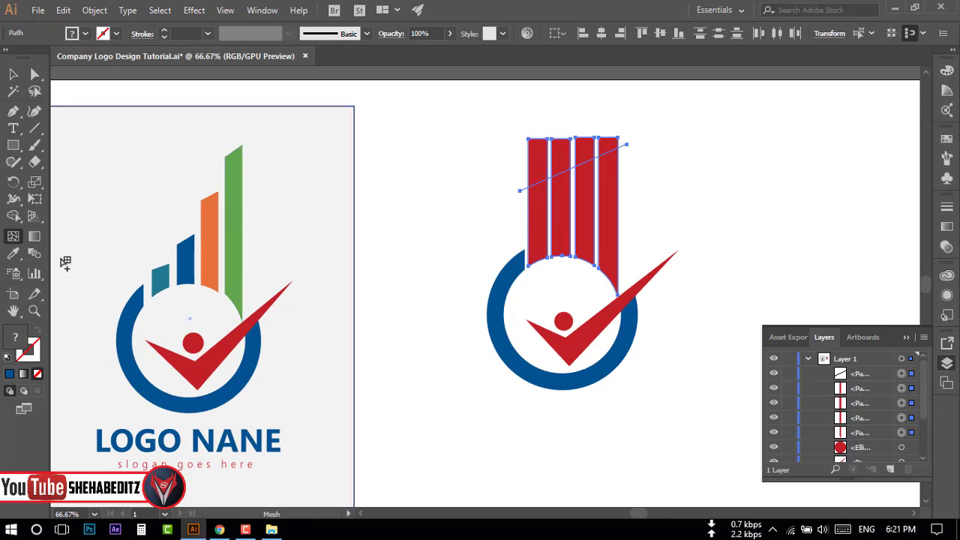
left_click(14, 219)
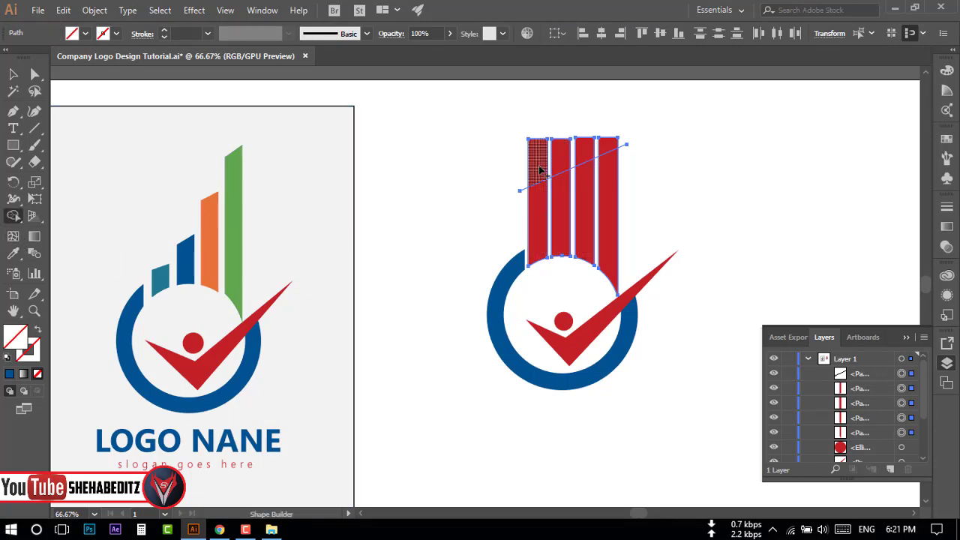
left_click_drag(506, 180, 577, 161)
left_click(608, 149, "alt")
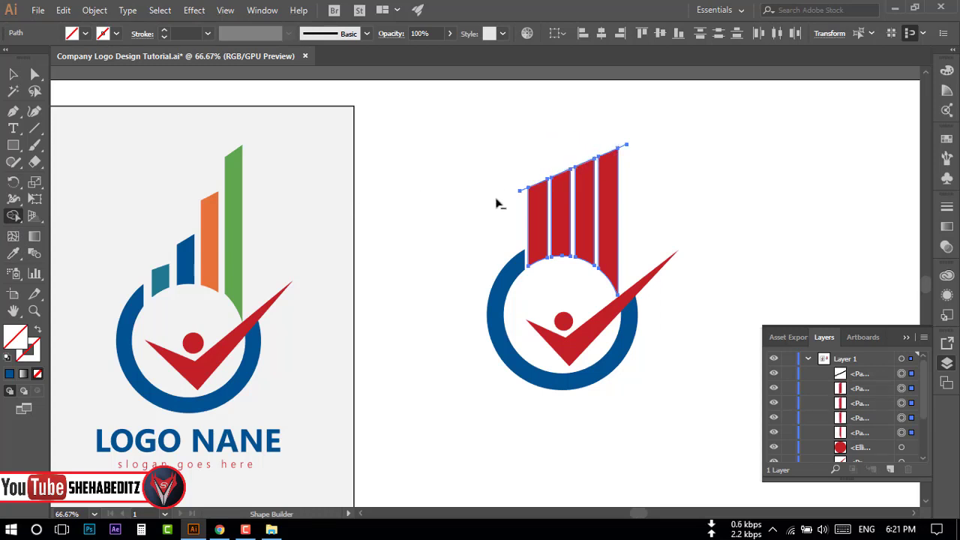
Step: Delete the diagonal cutting line
left_click(13, 72)
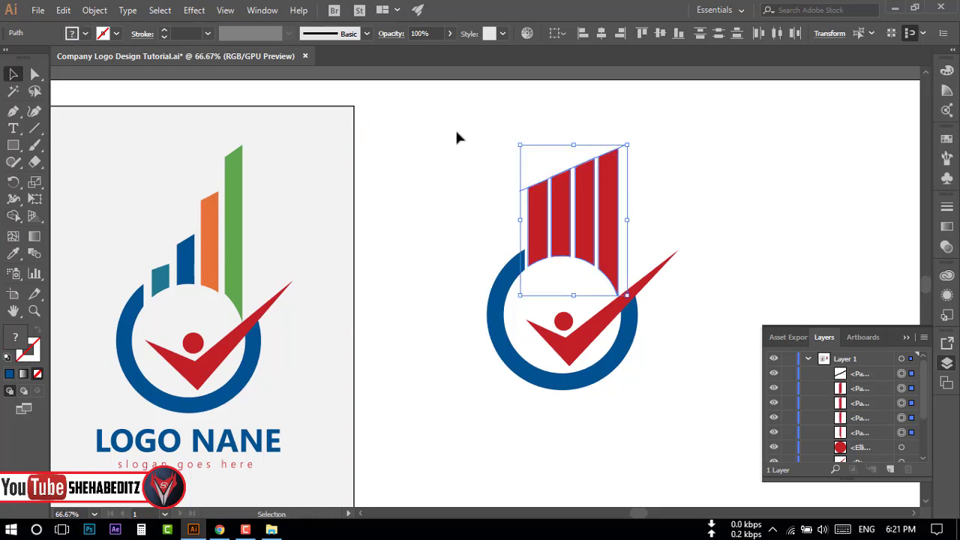
left_click(472, 143)
left_click(522, 194)
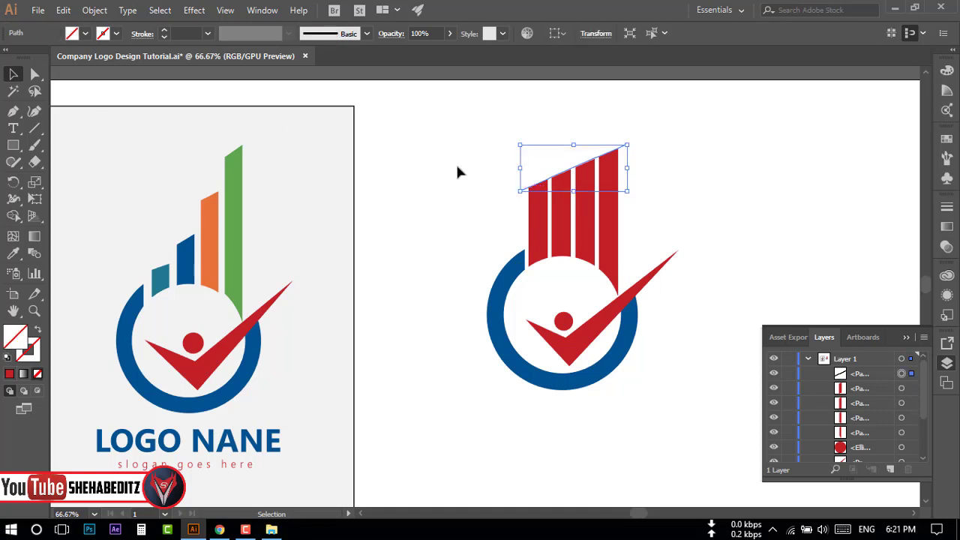
key("Delete")
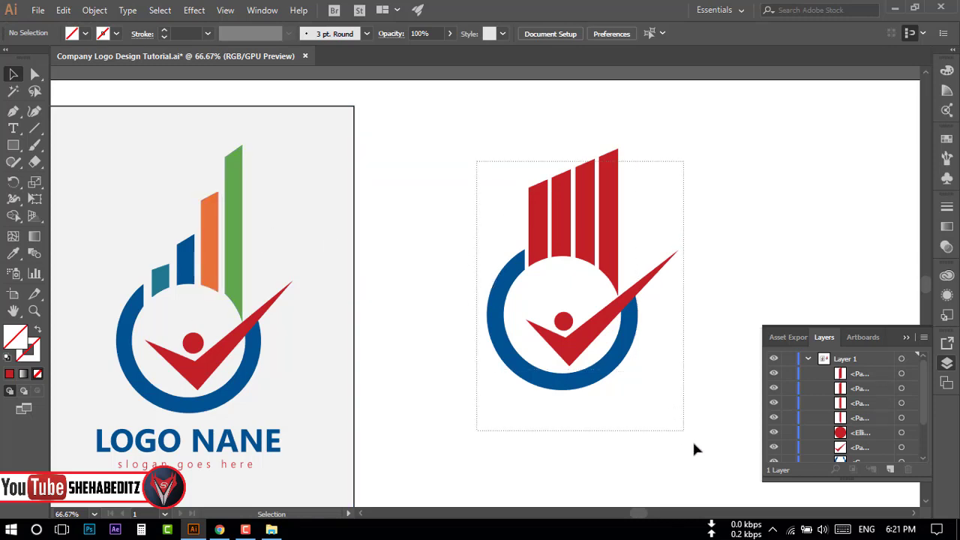
Step: Select all and move the logo down and to the left
key("ctrl+a")
mouse_move(612, 227)
left_mouse_down()
mouse_move(543, 272)
mouse_move(515, 264)
left_mouse_up()
left_click(553, 463)
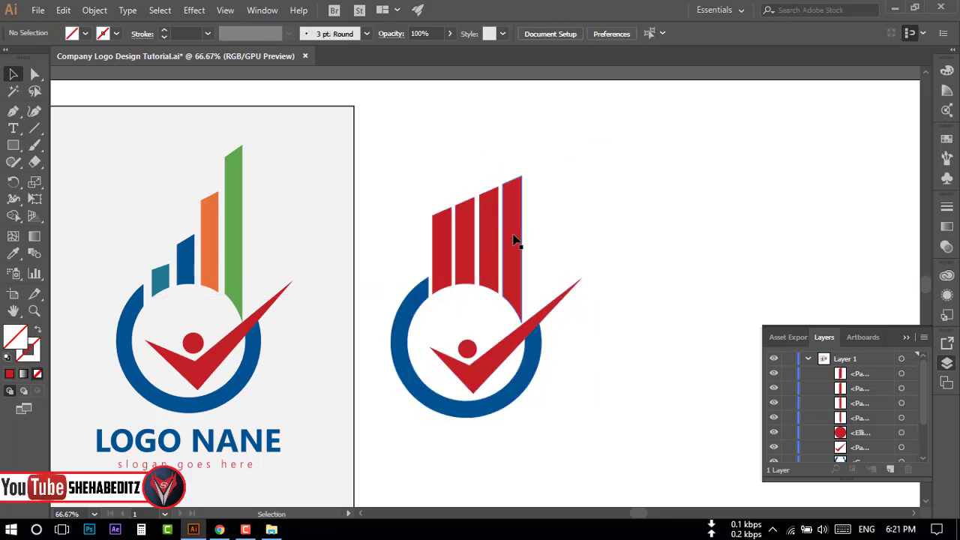
Step: Stretch the tallest red bar upward from its top handle
left_click(518, 215)
left_click_drag(514, 177, 514, 144)
left_click(590, 207)
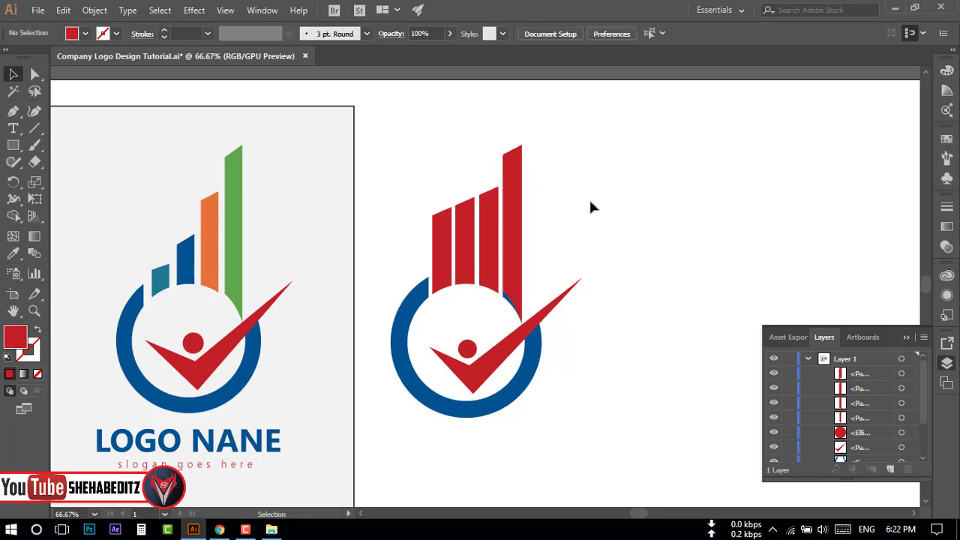
key("ctrl+z")
left_click(585, 253)
left_click(510, 199)
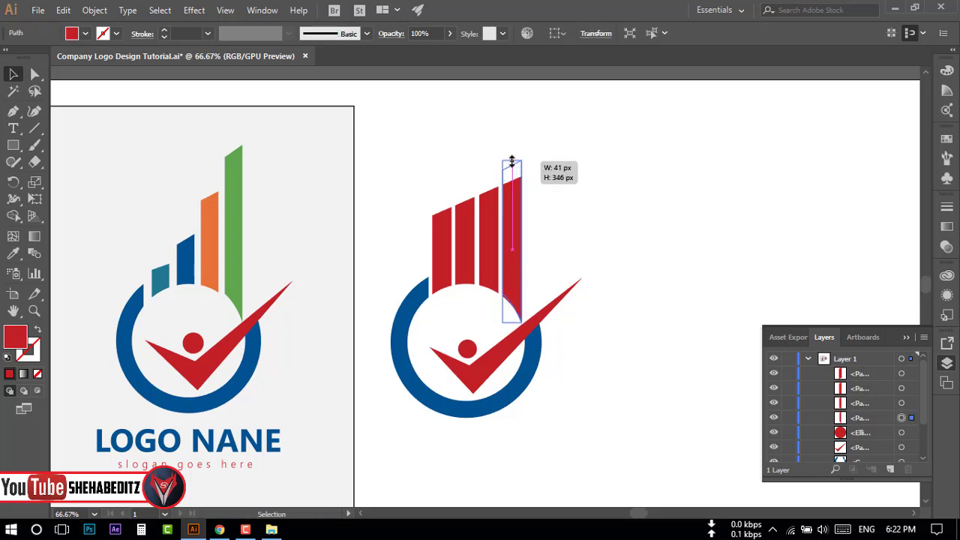
left_click_drag(512, 174, 513, 177)
left_click(594, 210)
left_click_drag(507, 235, 510, 196)
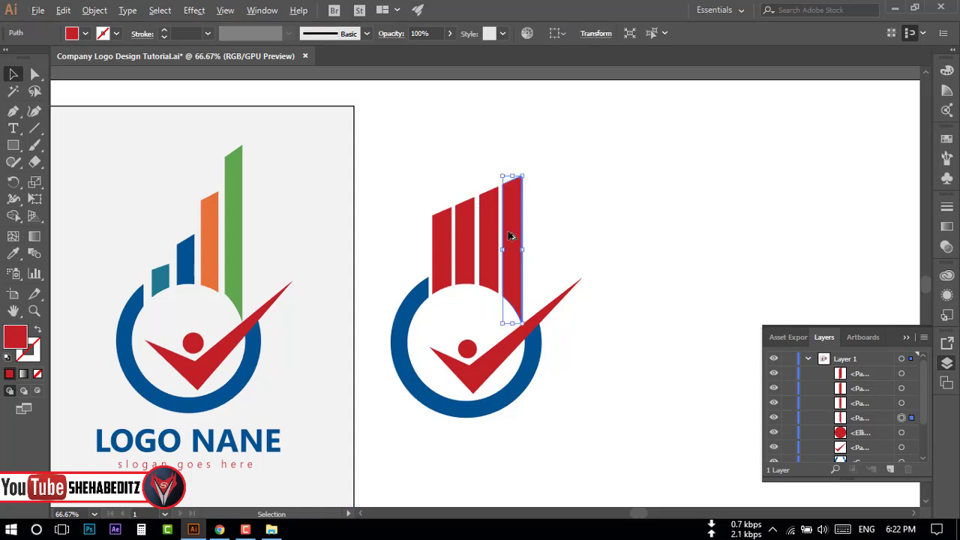
Step: Shorten the second and leftmost bars so heights step up toward the right
left_click(516, 307, "shift")
key("ctrl+j")
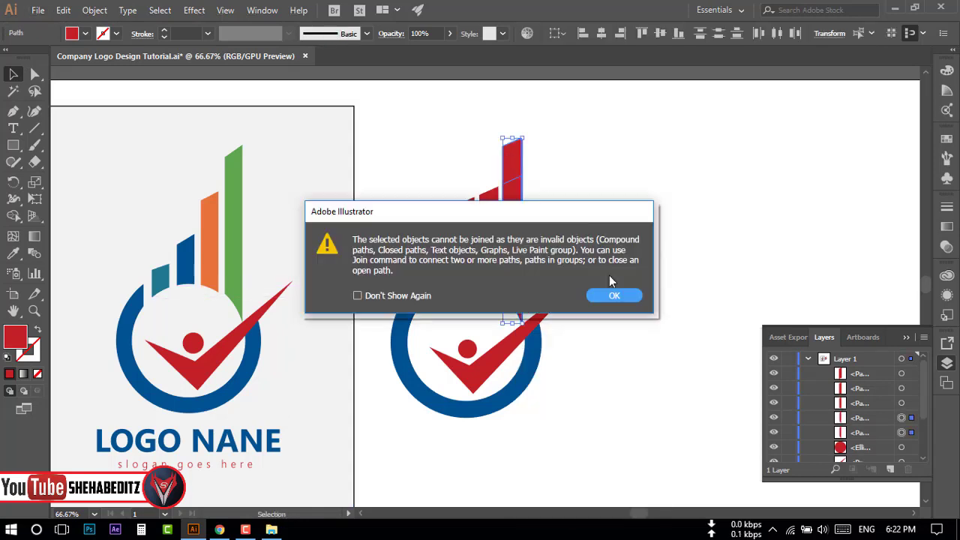
left_click(610, 293)
left_click(465, 198)
left_click(443, 233)
mouse_move(466, 196)
left_mouse_down()
mouse_move(465, 234)
mouse_move(442, 259)
left_mouse_up()
left_click(440, 242)
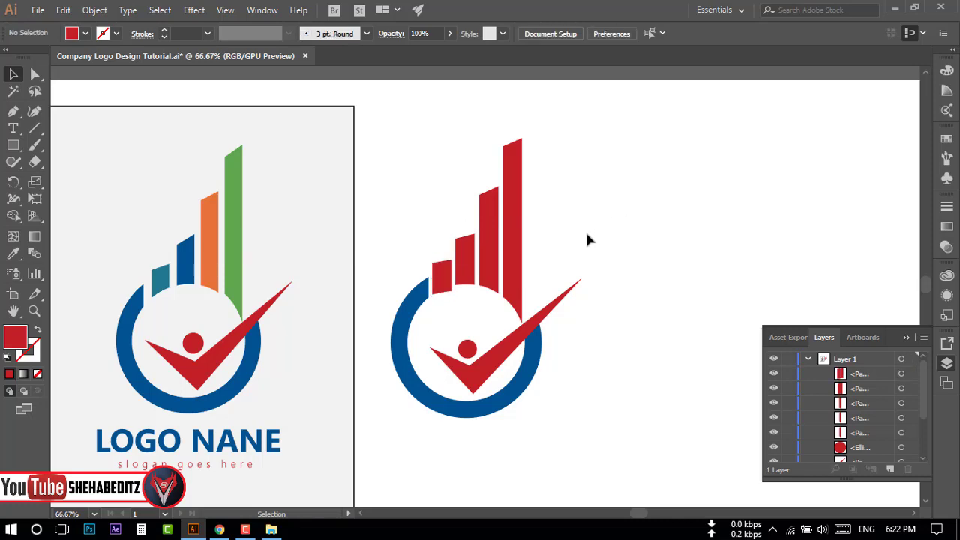
scroll(586, 370, "down", 2)
key("ctrl+equal")
key("ctrl+equal")
left_click(573, 323)
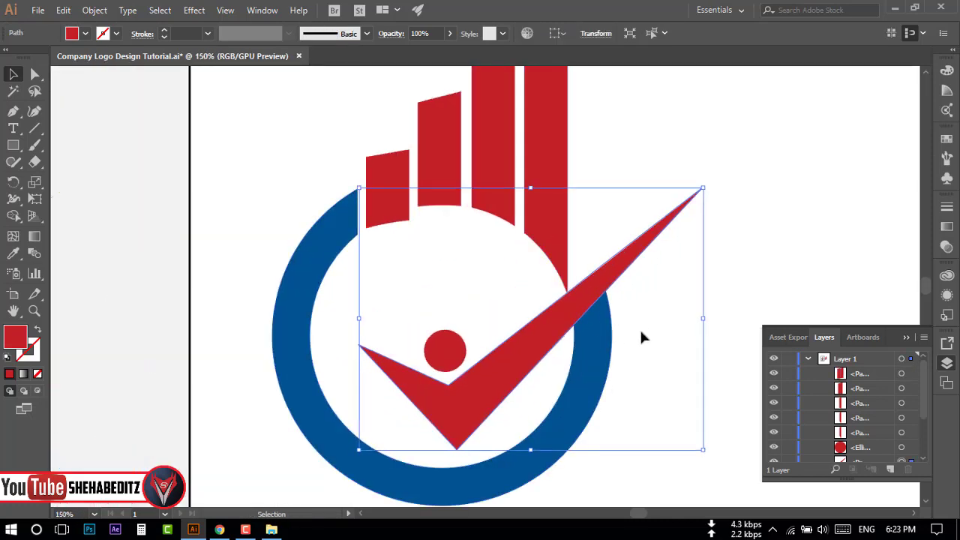
Step: Zoom to 100% and redo the leftmost bar's taller height
key("ctrl+minus")
key("ctrl+minus")
key("ctrl+minus")
key("ctrl+equal")
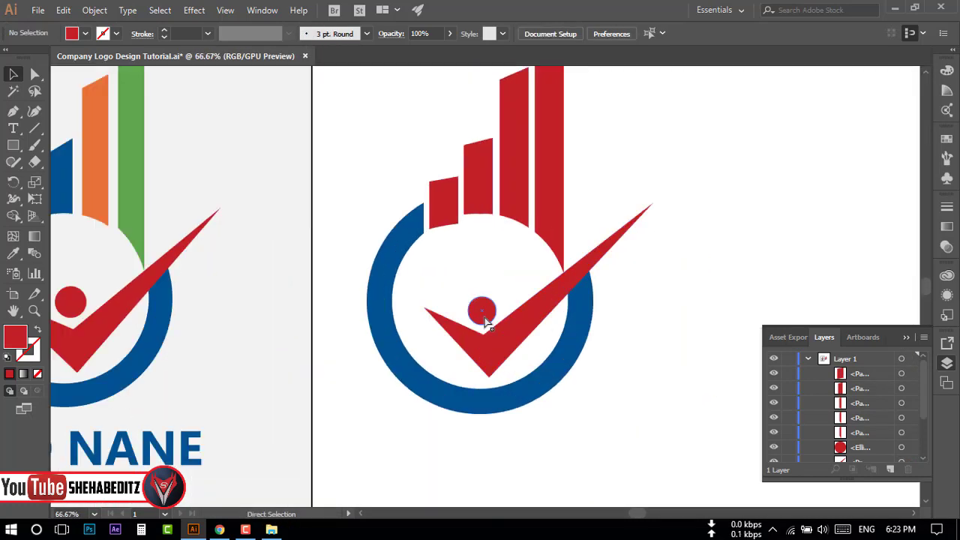
key("ctrl+equal")
left_click(444, 196)
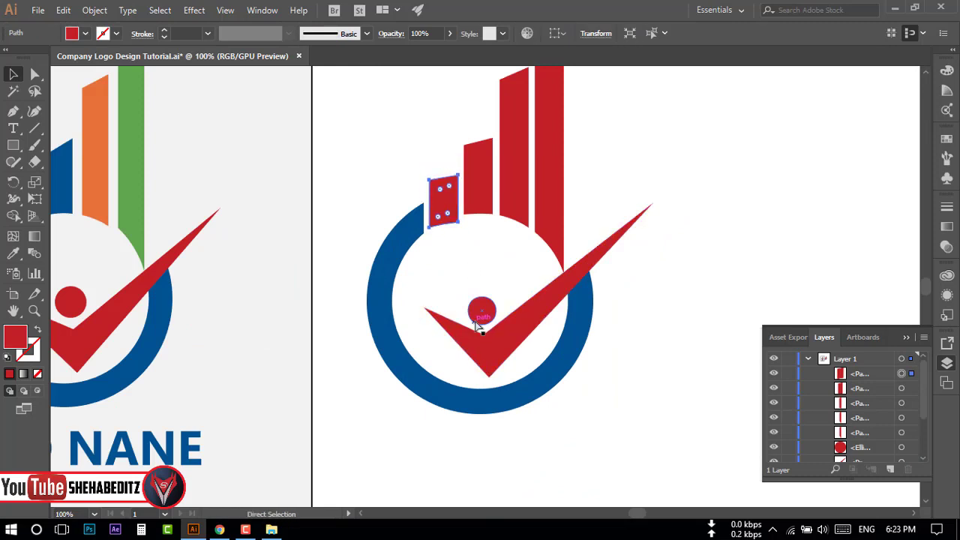
key("ctrl+shift+z")
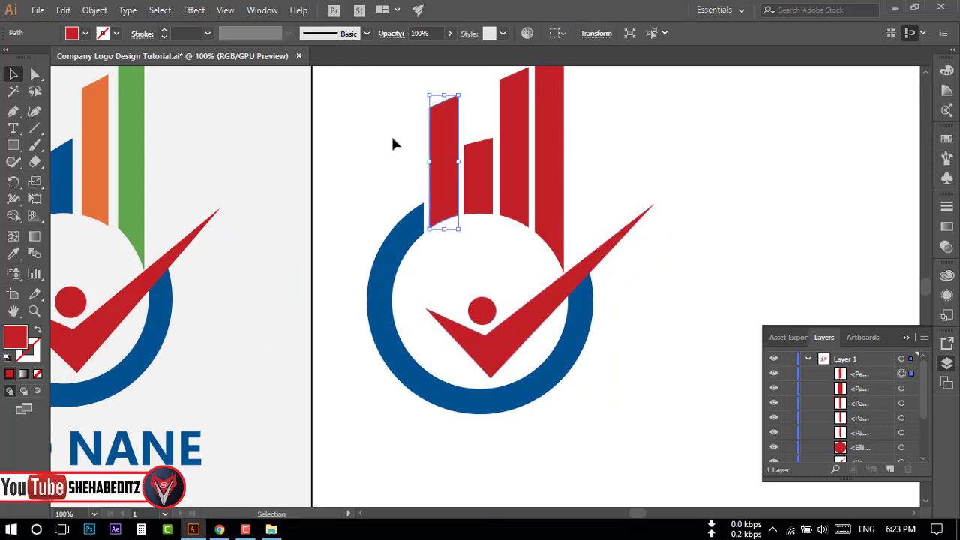
left_click(367, 177)
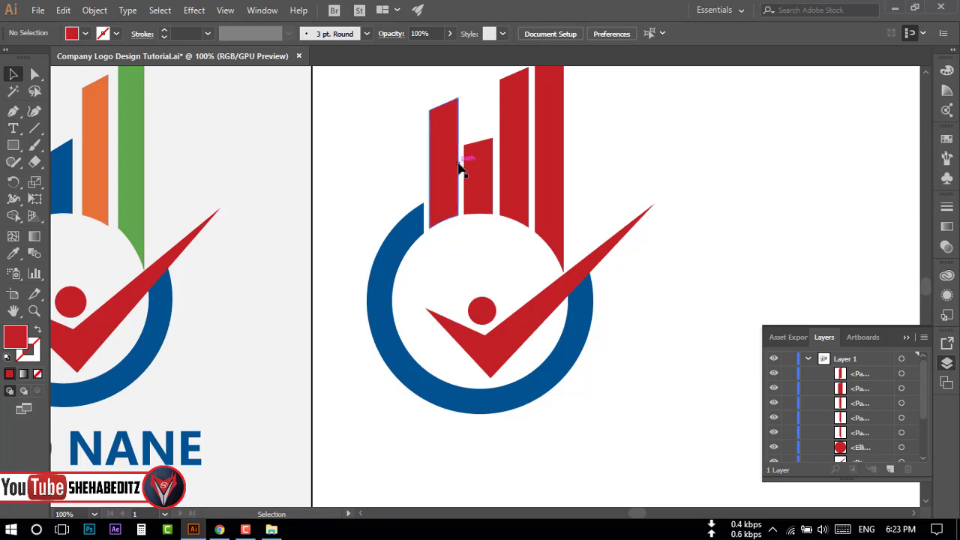
Step: Draw a Pen cut line from the second bar down to the ring's top-left edge
left_click(12, 110)
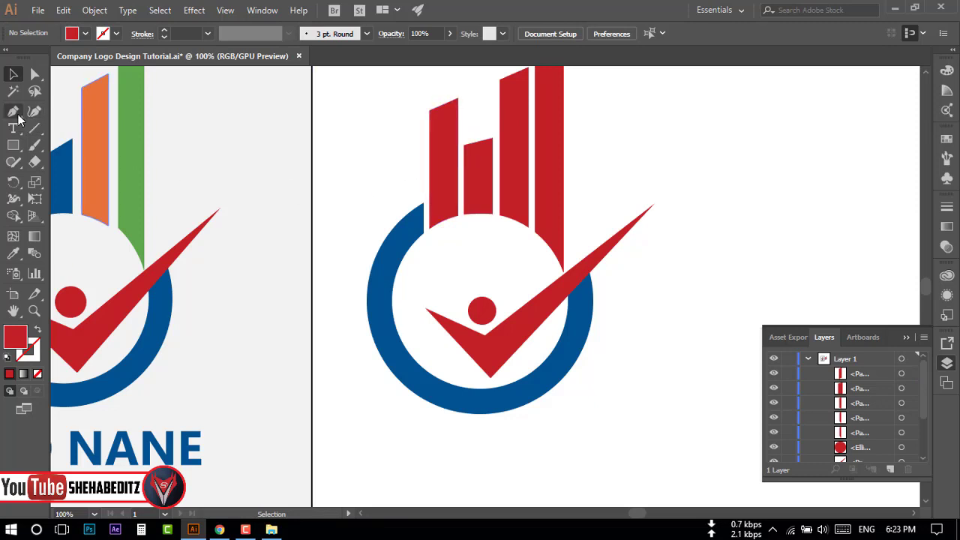
left_click(458, 172)
left_click(409, 197)
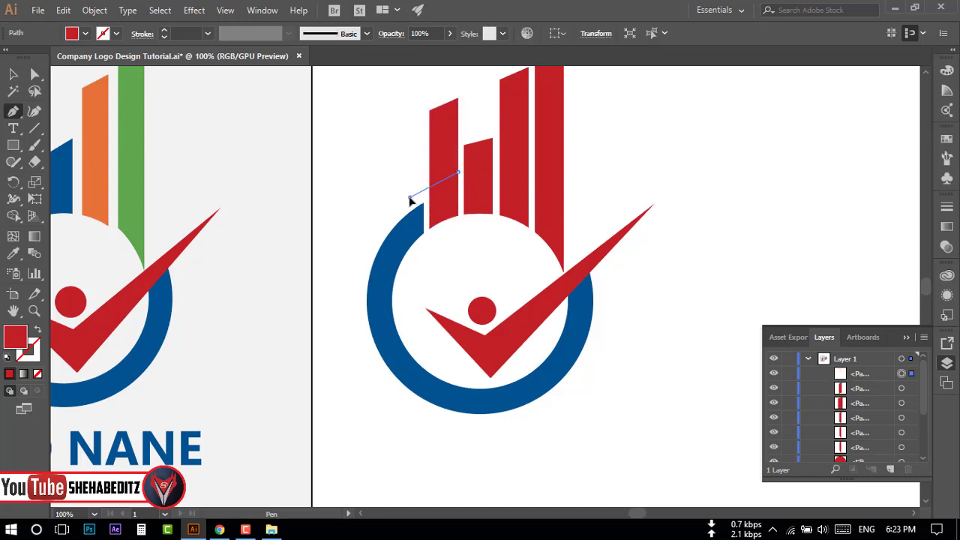
left_click(13, 73)
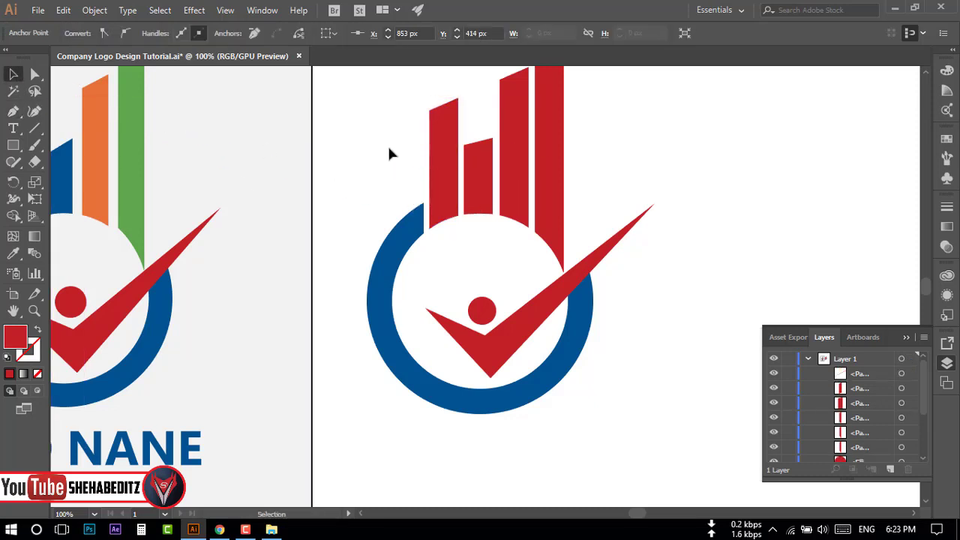
Step: Shape Builder–delete the left bar above the cut, delete the cut line, and zoom to fit
left_click_drag(390, 141, 448, 188)
left_click(12, 215)
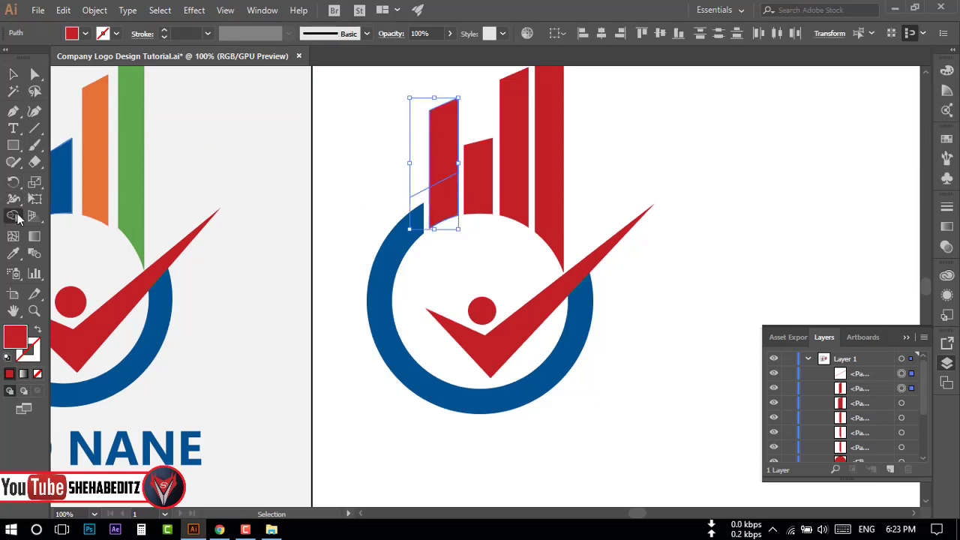
left_click(453, 164, "alt")
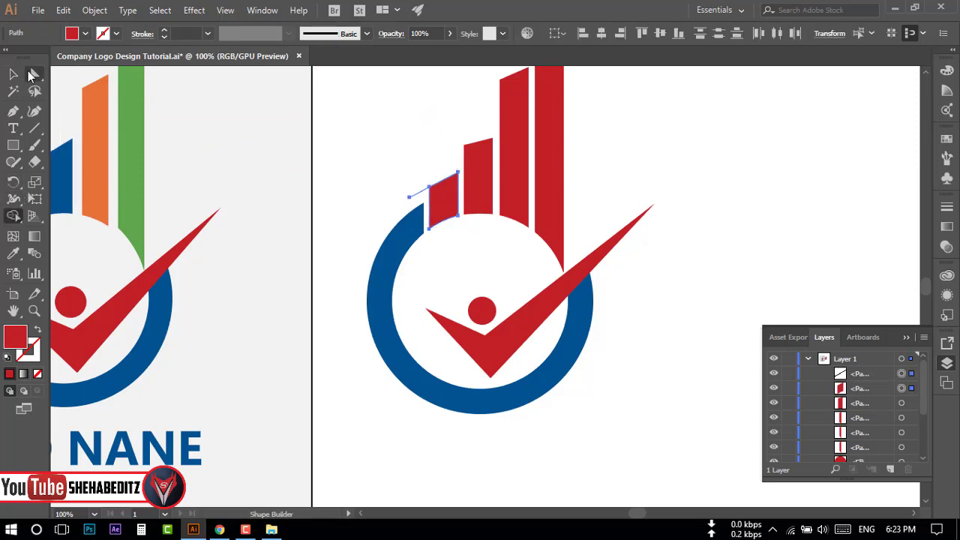
key("v")
left_click(289, 140)
left_click(421, 197)
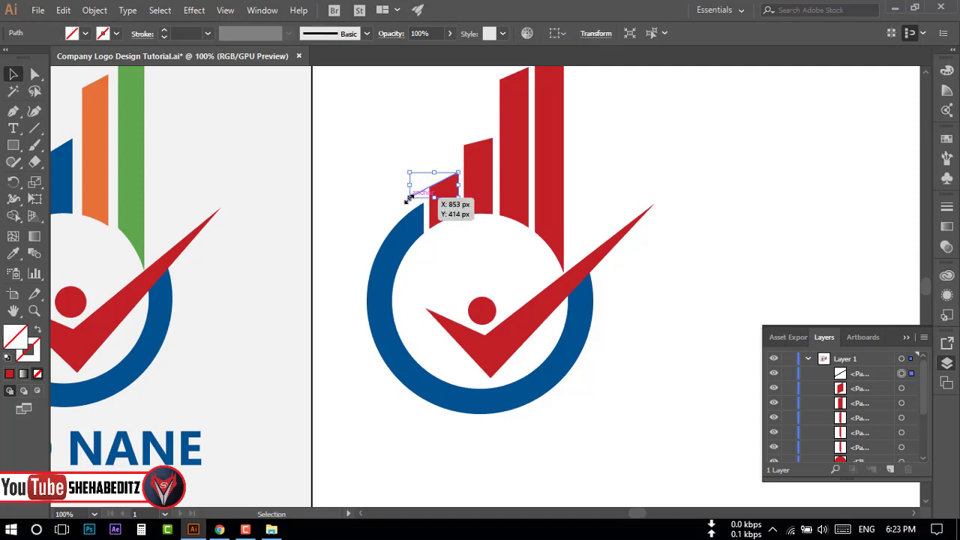
key("Delete")
key("a")
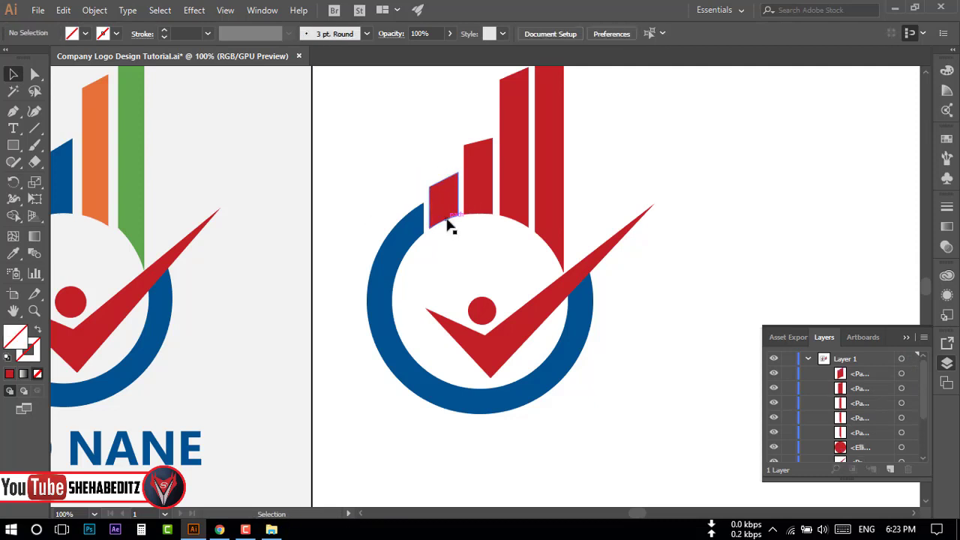
key("ctrl+0")
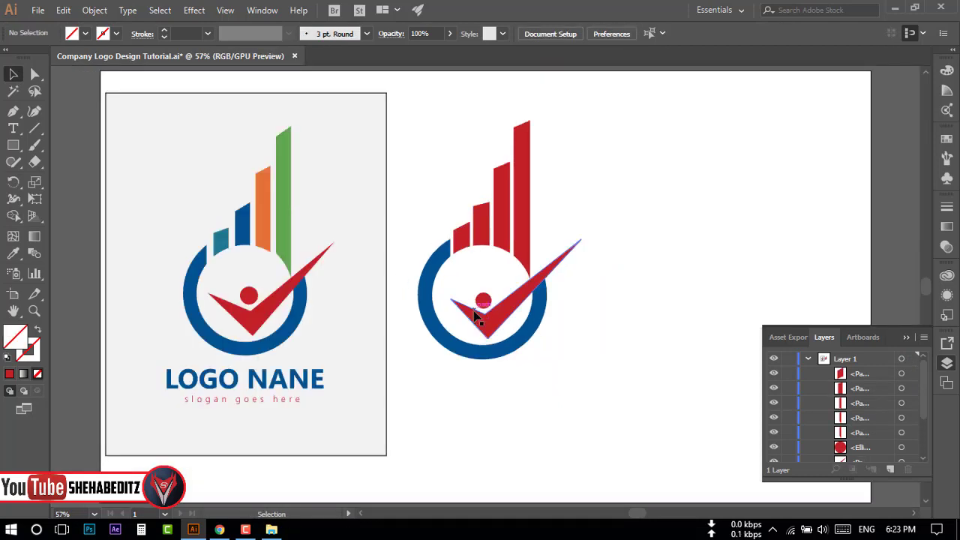
Step: Eyedrop the reference's green onto the tallest bar and orange onto the second bar
scroll(450, 311, "up", 1)
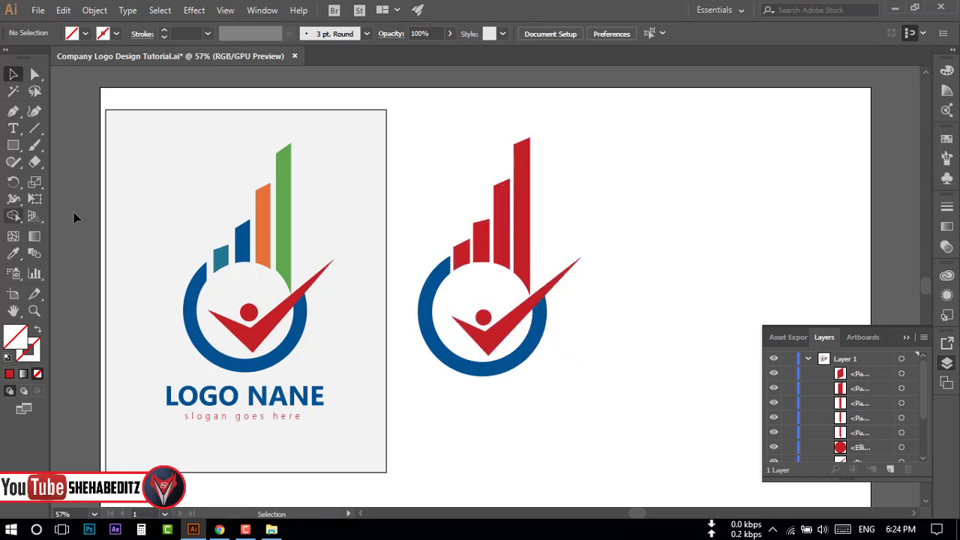
left_click(525, 238)
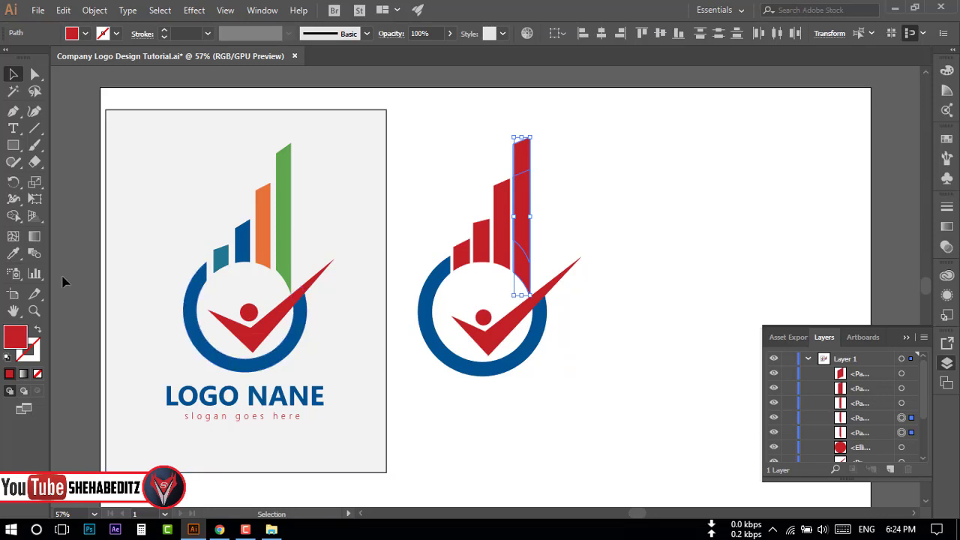
left_click(13, 253)
left_click(288, 213)
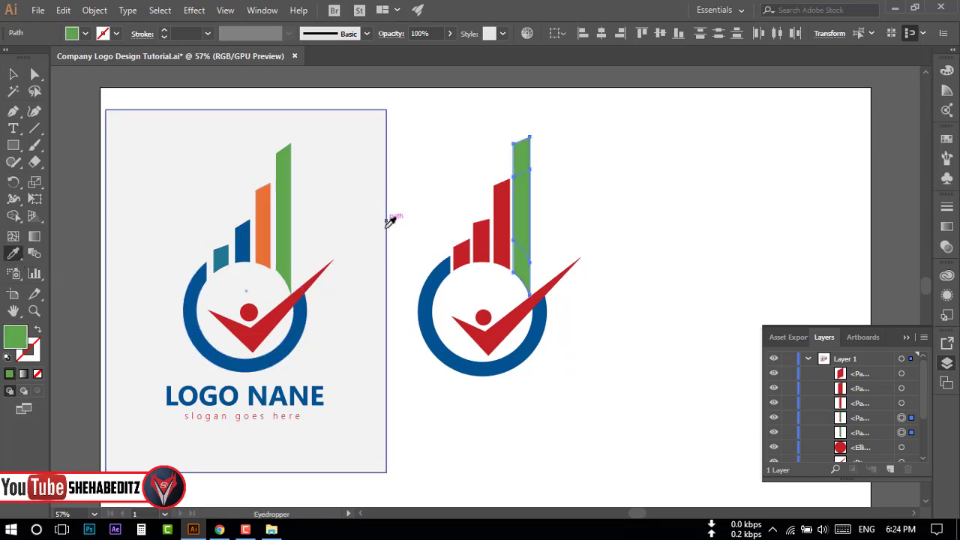
left_click(12, 74)
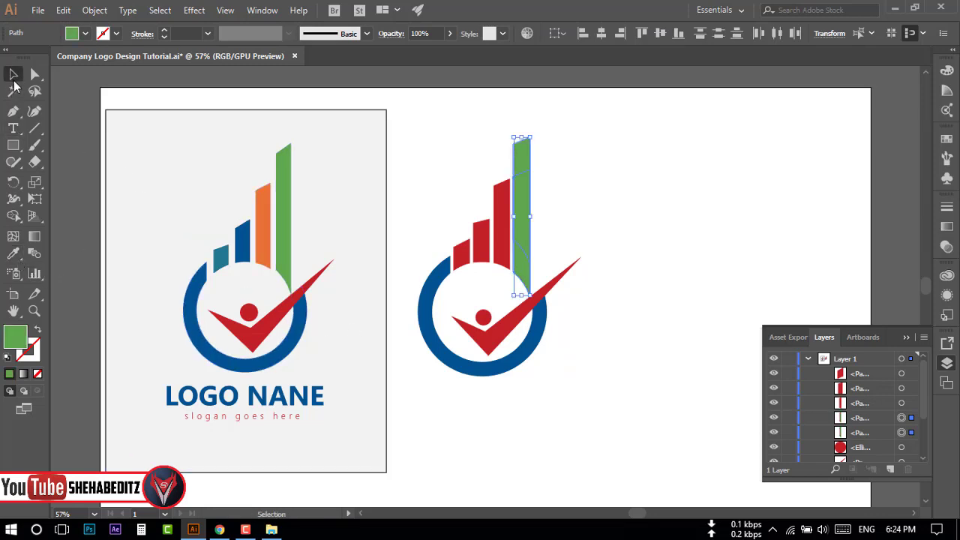
left_click(505, 219)
left_click(13, 253)
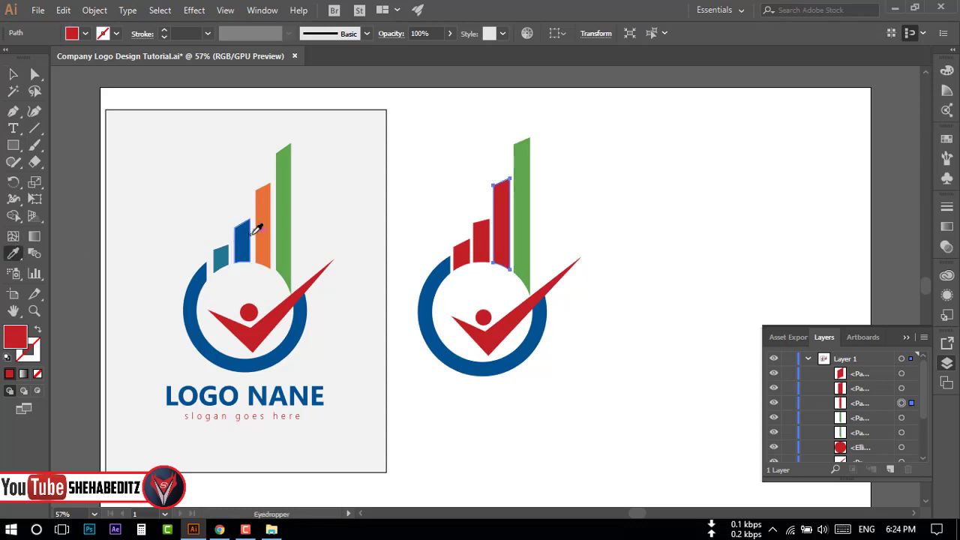
left_click(261, 229)
Step: Give the third bar the reference's blue, then select all four bars
left_click(13, 74)
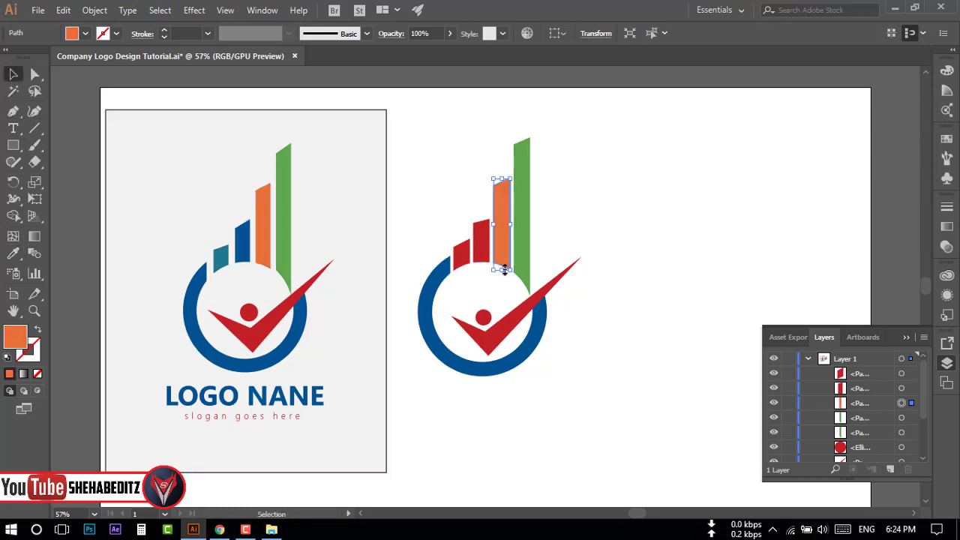
left_click(480, 240)
left_click(13, 253)
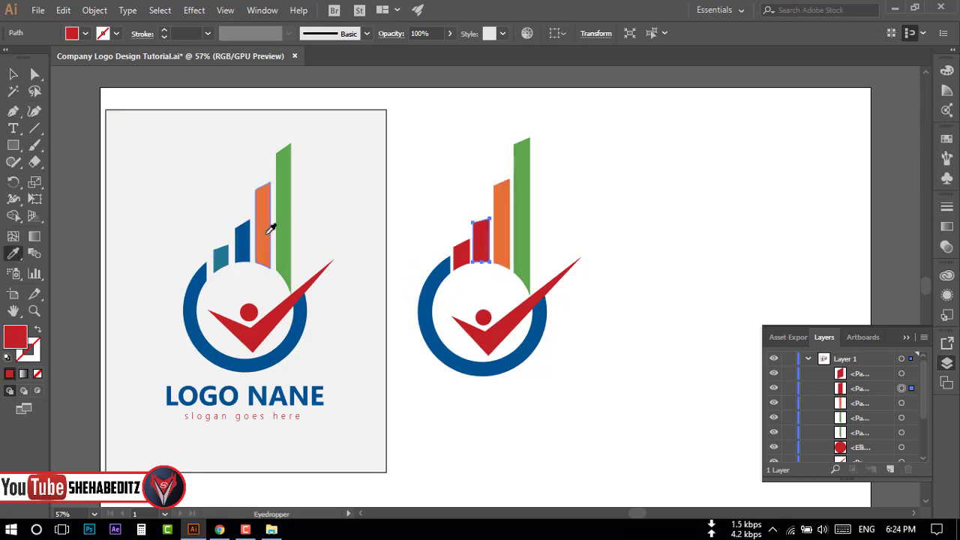
left_click(242, 240)
key("v")
left_click(428, 145)
left_click_drag(429, 146, 551, 247)
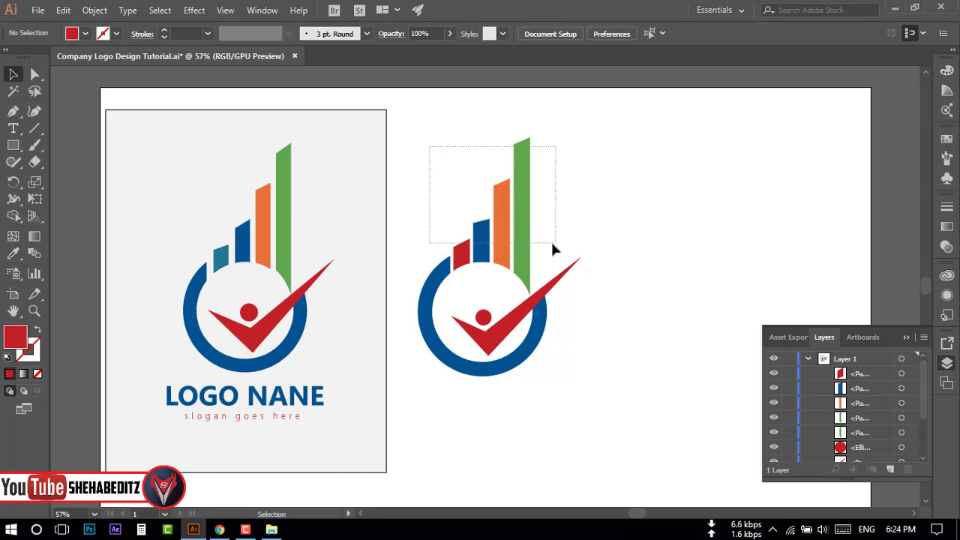
Step: Group the four bars, and group the red checkmark with its head
right_click(520, 231)
left_click(523, 313)
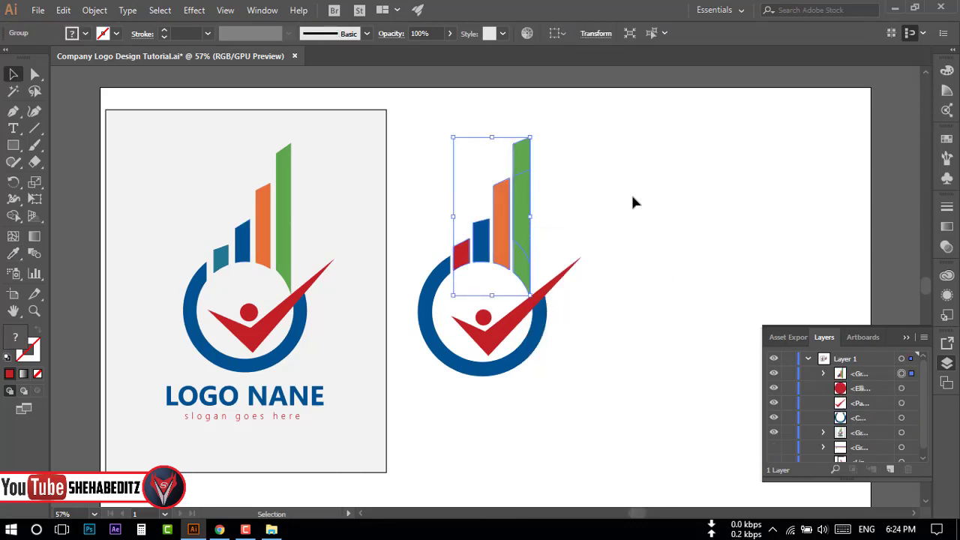
left_click(632, 201)
left_click(499, 337)
left_click(483, 317, "shift")
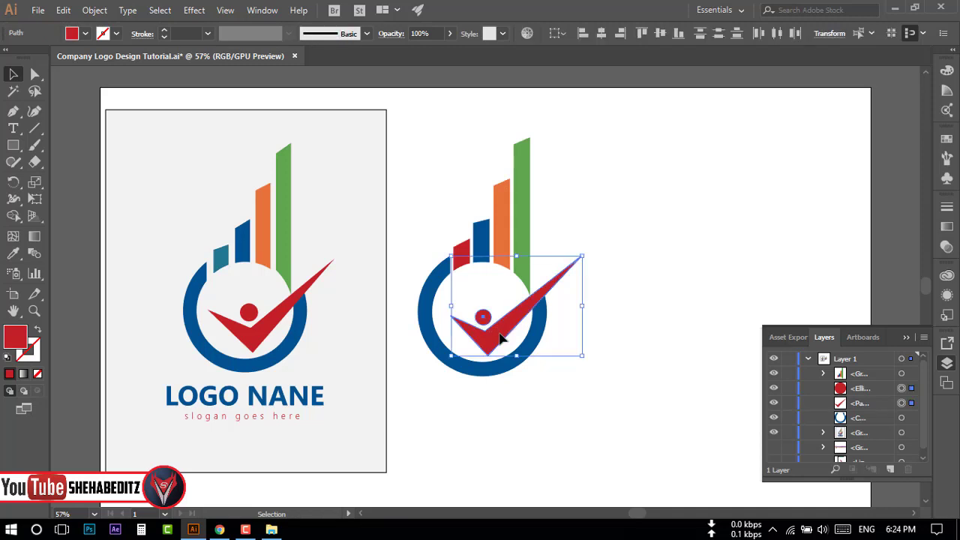
right_click(499, 338)
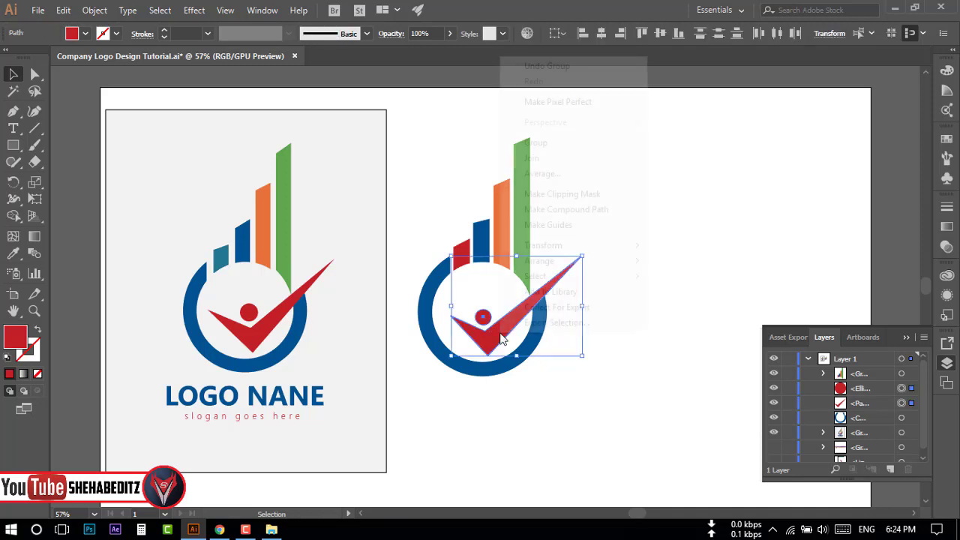
left_click(535, 143)
left_click(562, 358)
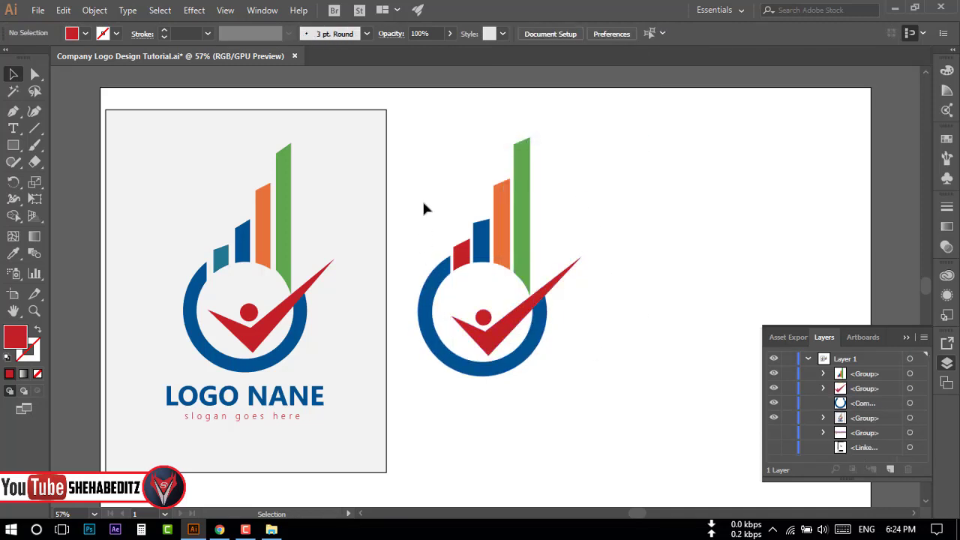
Step: Group all parts of the right logo into one group
left_click_drag(424, 208, 558, 385)
right_click(518, 233)
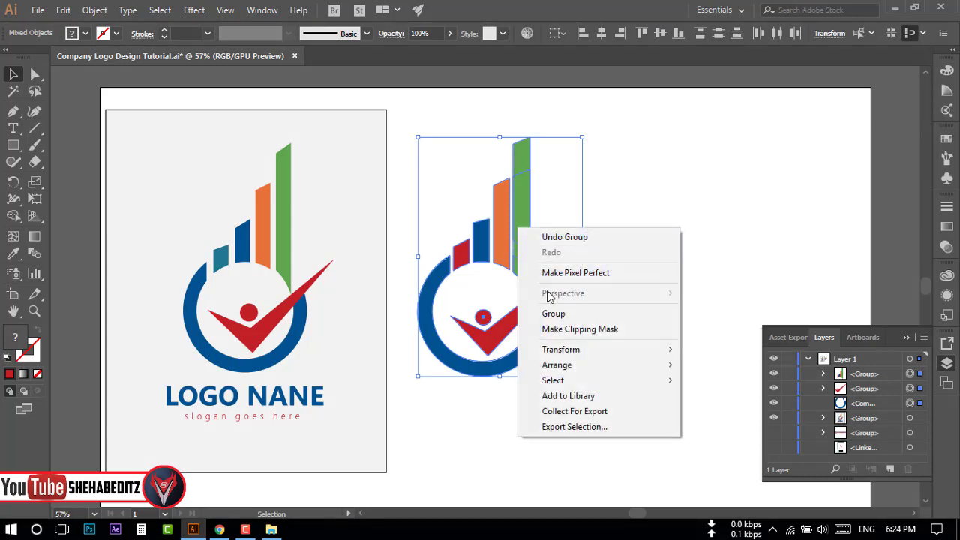
left_click(551, 313)
left_click(628, 300)
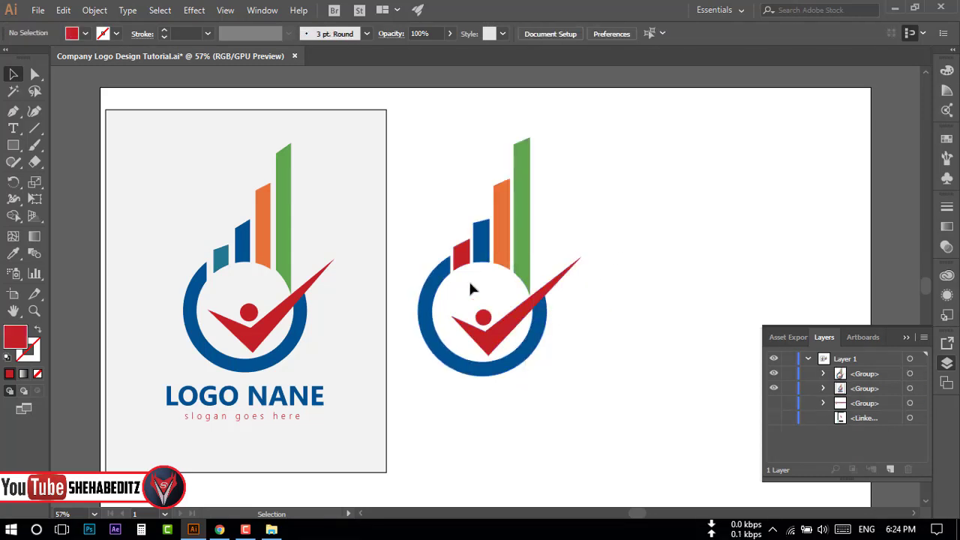
Step: Move the logo group right and down, then shrink it slightly
left_click_drag(477, 249, 561, 282)
mouse_move(441, 261)
left_mouse_down()
mouse_move(388, 201)
mouse_move(404, 253)
left_mouse_up()
left_click(422, 230)
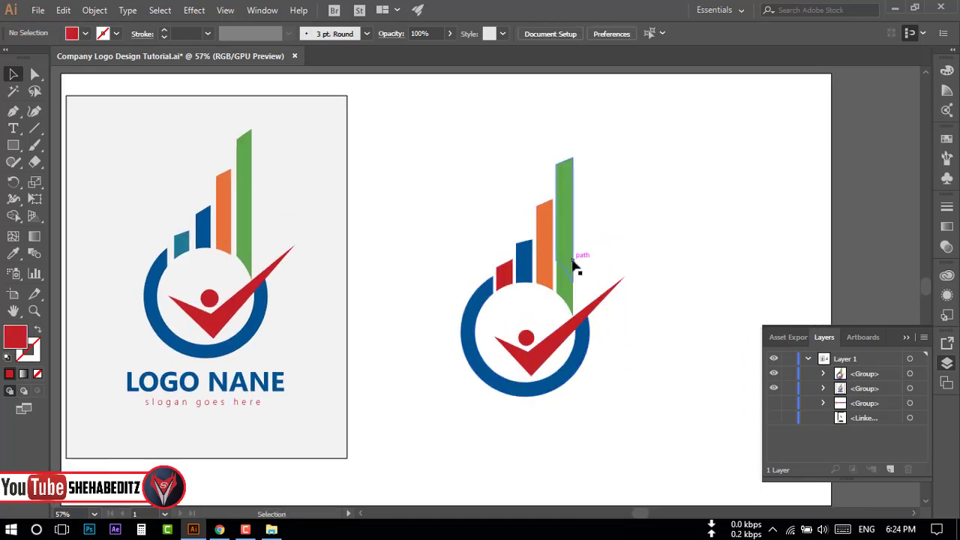
left_click_drag(574, 267, 583, 250)
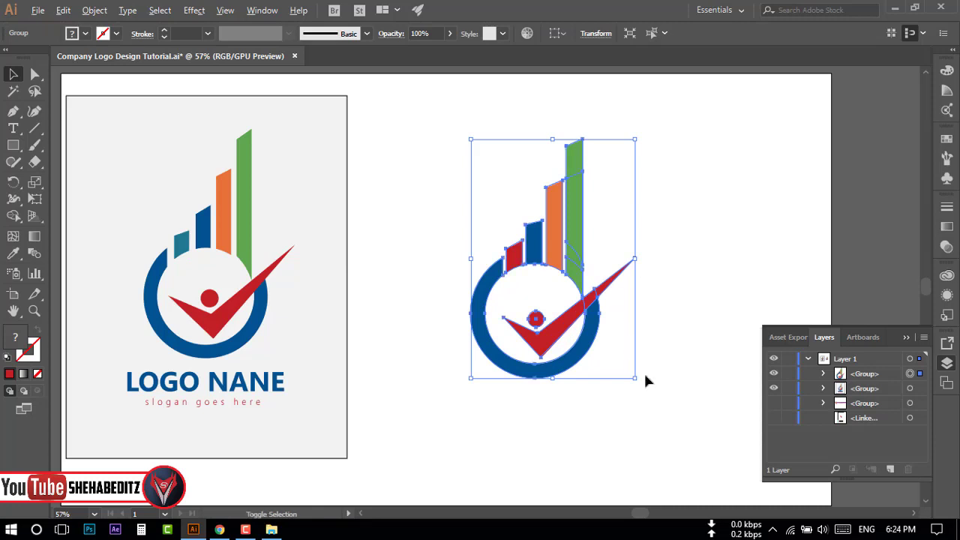
left_click_drag(635, 379, 627, 370)
left_click(711, 367)
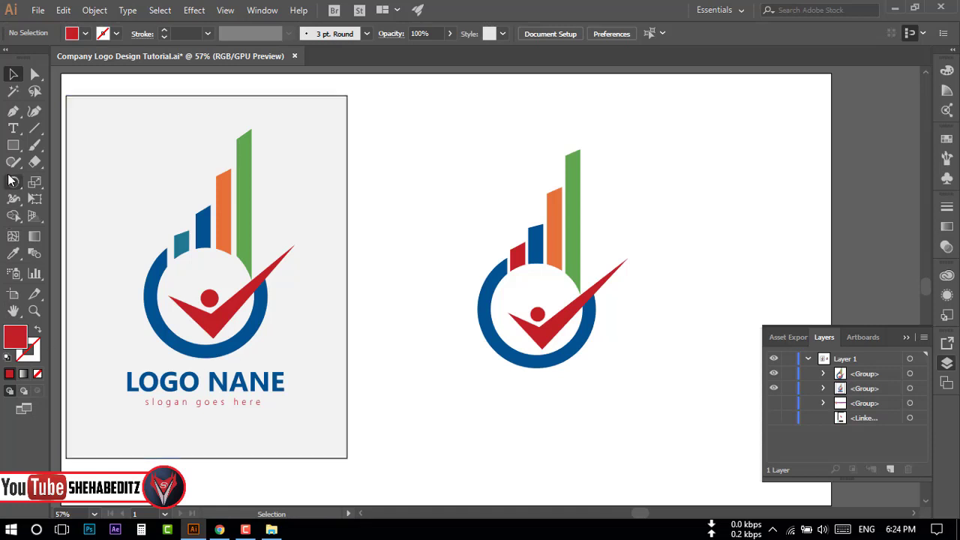
Step: Draw a rectangle enclosing the right logo with the Rectangle Tool
left_click_drag(13, 144, 52, 152)
left_click(53, 152)
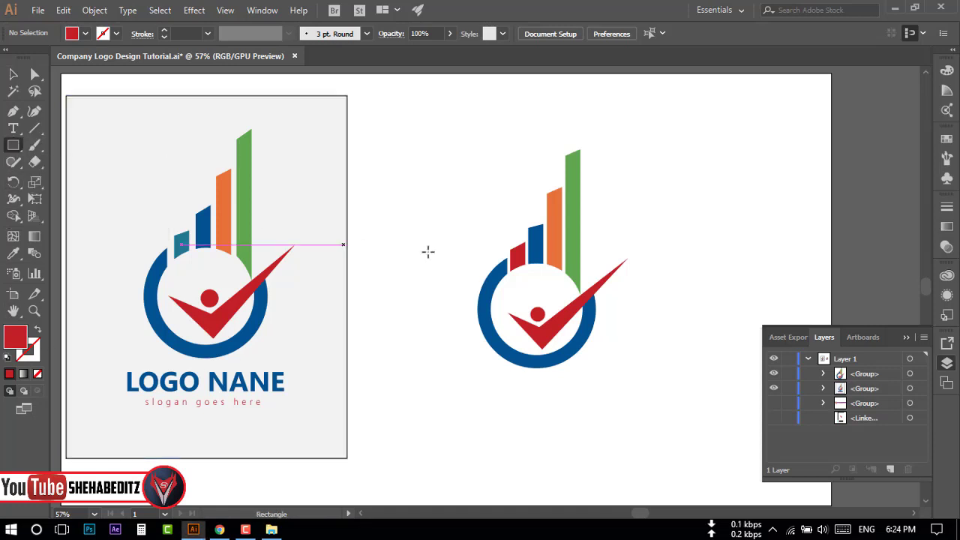
mouse_move(406, 96)
left_mouse_down()
mouse_move(672, 411)
mouse_move(681, 451)
left_mouse_up()
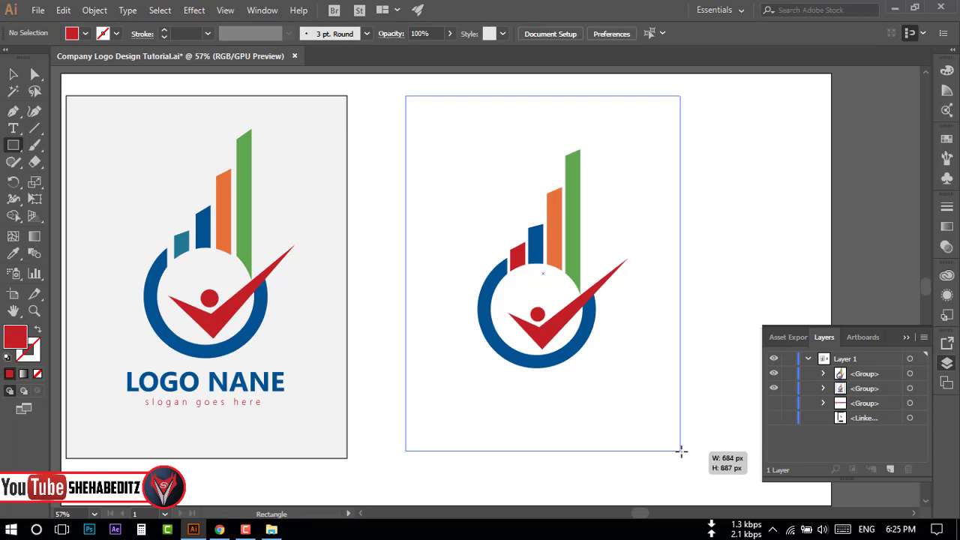
left_click_drag(681, 450, 681, 451)
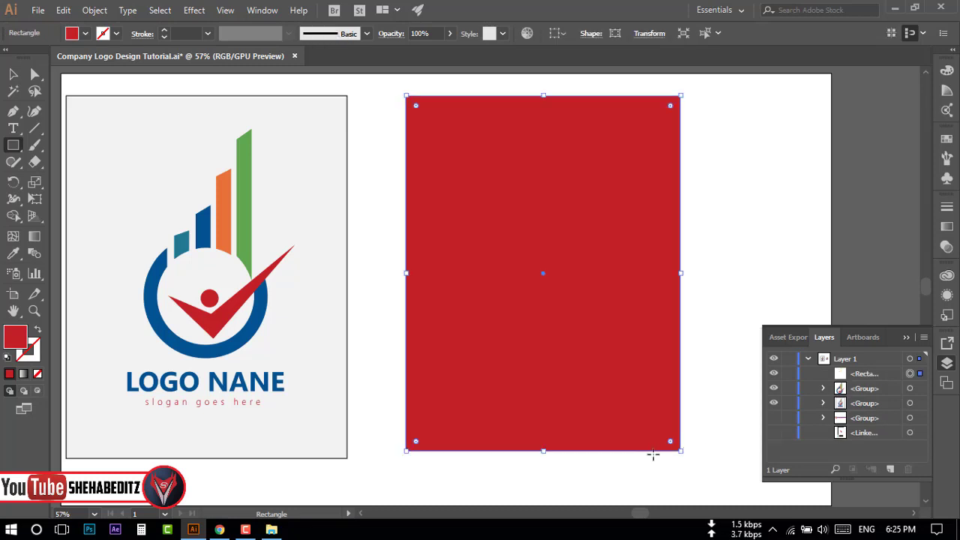
Step: Fill the rectangle light grey and send it behind the logo
left_click(86, 34)
left_click(108, 99)
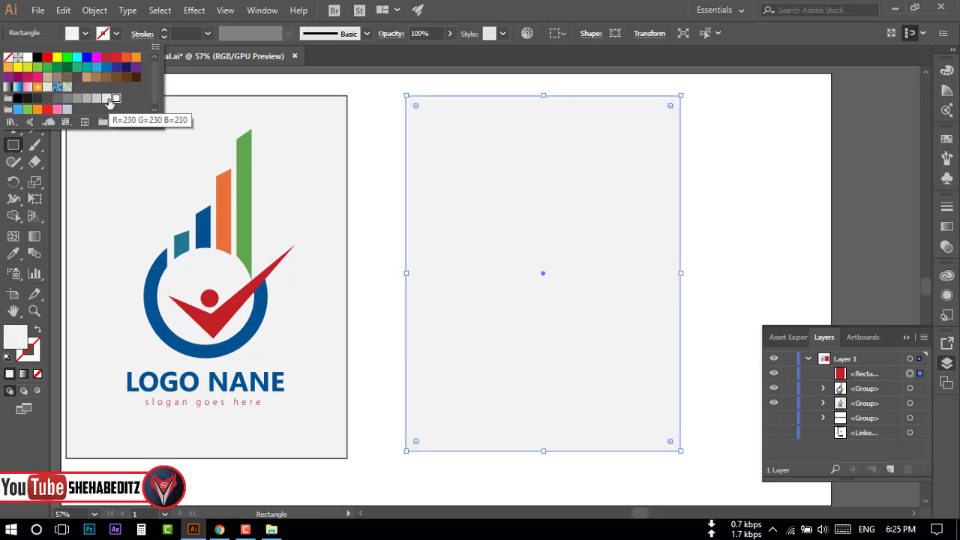
left_click(561, 233)
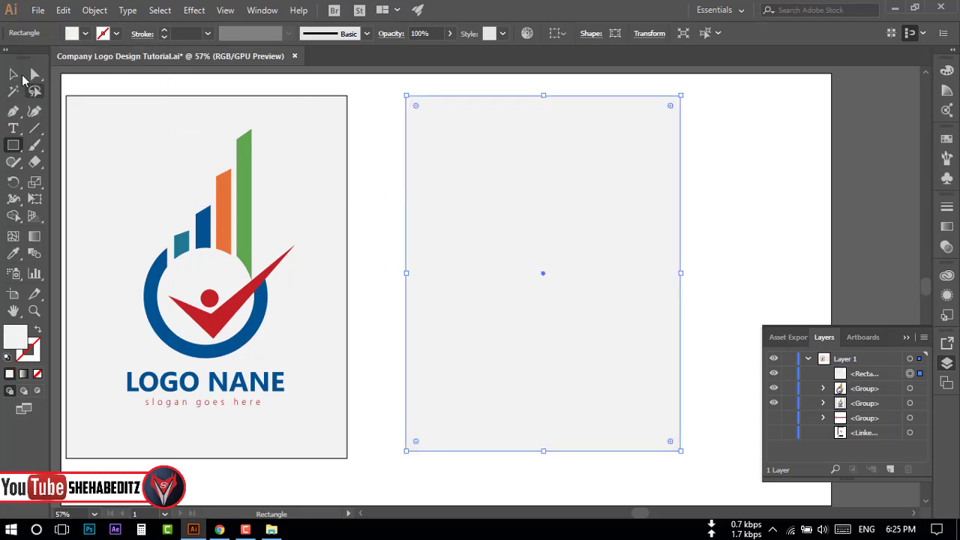
left_click(12, 73)
right_click(451, 186)
mouse_move(491, 404)
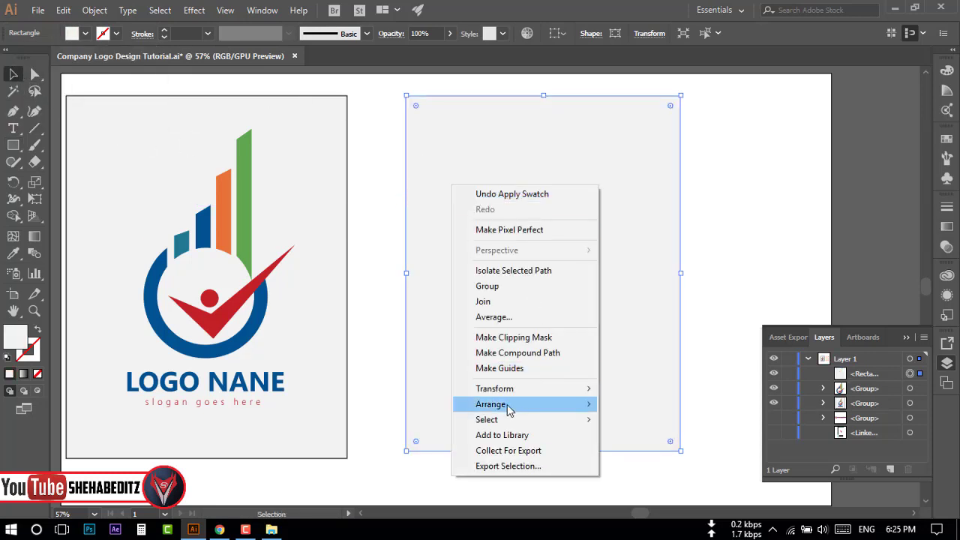
left_click(638, 450)
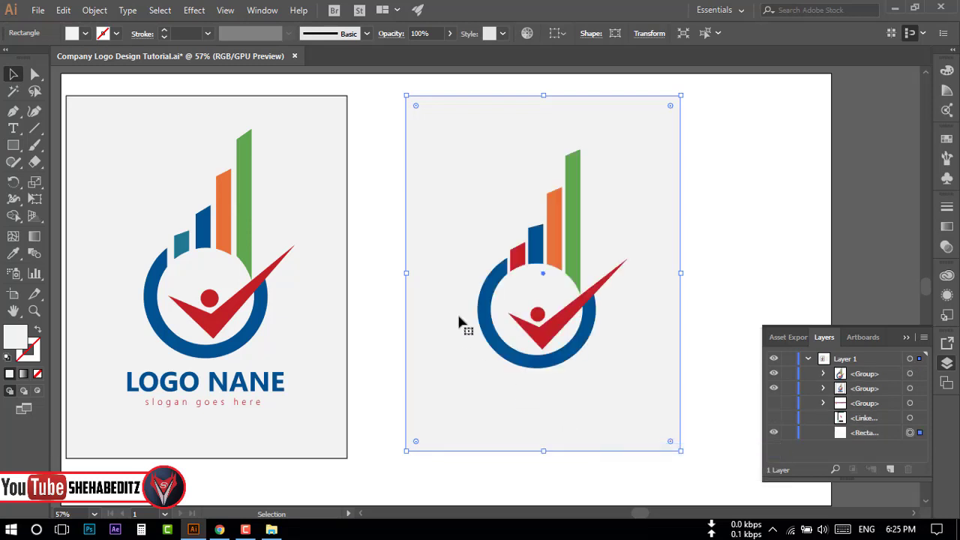
left_click(383, 229)
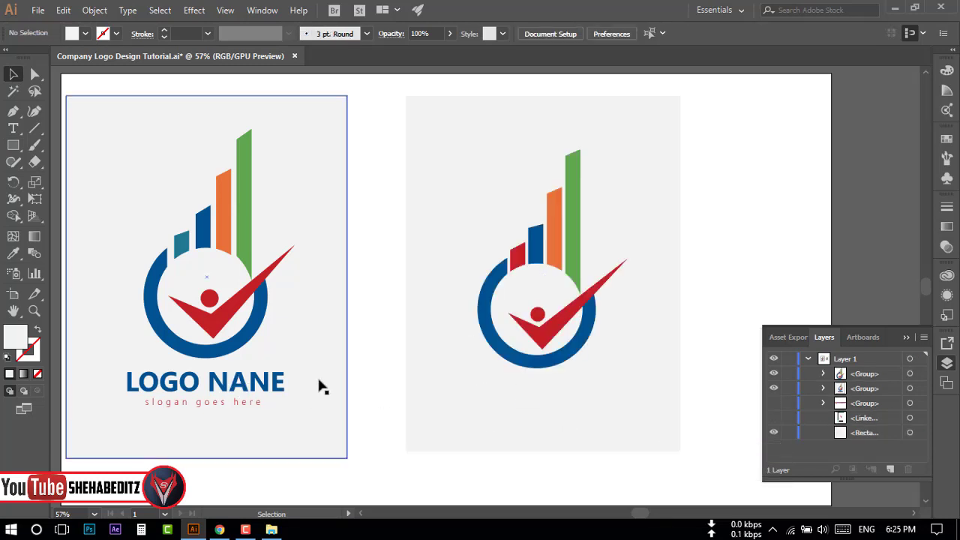
Step: Add the LOGO NAME text below the logo
left_click(14, 132)
left_click(477, 395)
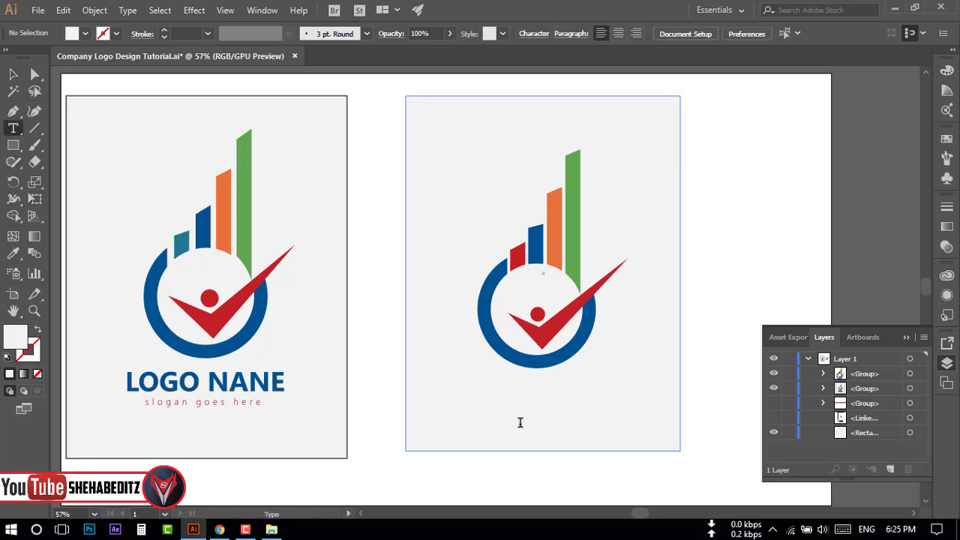
type("LOGO NAME")
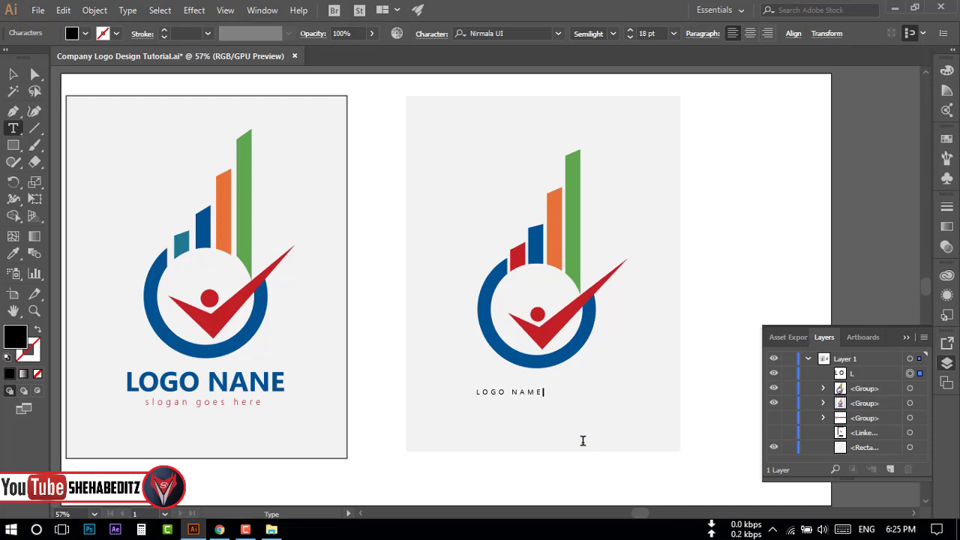
key("ctrl+a")
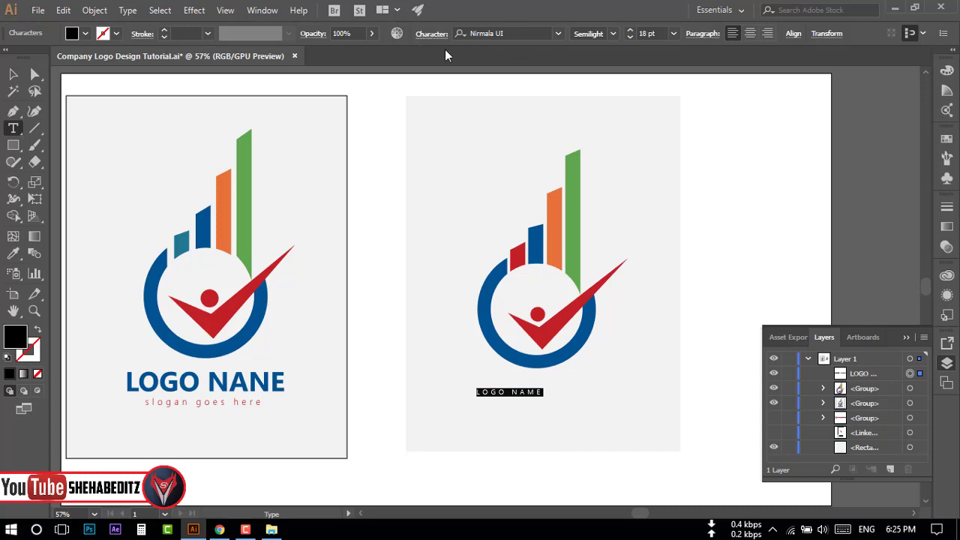
Step: Set LOGO NAME to Nirmala UI Bold, 72 pt, with tracking 0
left_click(431, 34)
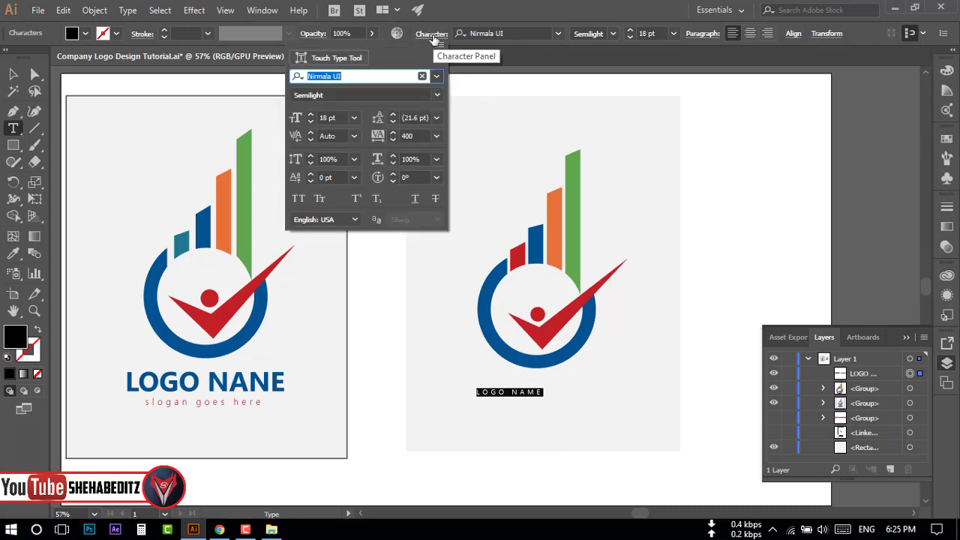
left_click(436, 135)
left_click(449, 287)
left_click(672, 33)
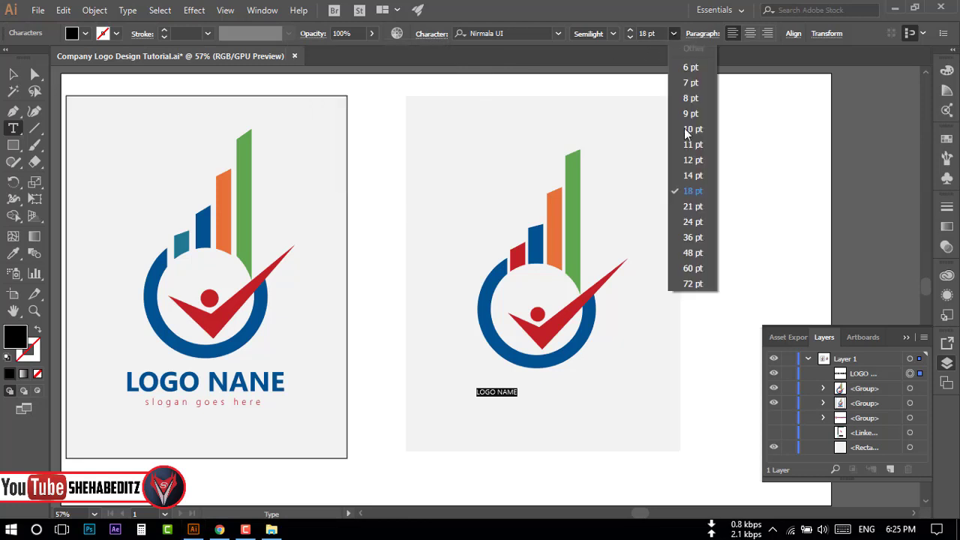
left_click(686, 288)
left_click(613, 33)
left_click(592, 78)
Step: Centre LOGO NAME under the emblem and colour it the ring's blue
key("Escape")
left_click_drag(519, 395, 500, 399)
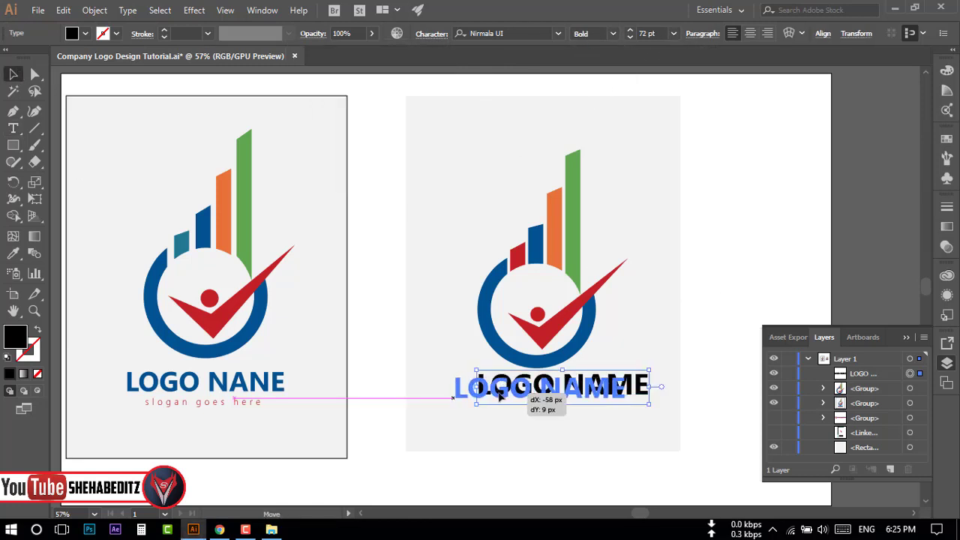
left_click(13, 253)
left_click(150, 271)
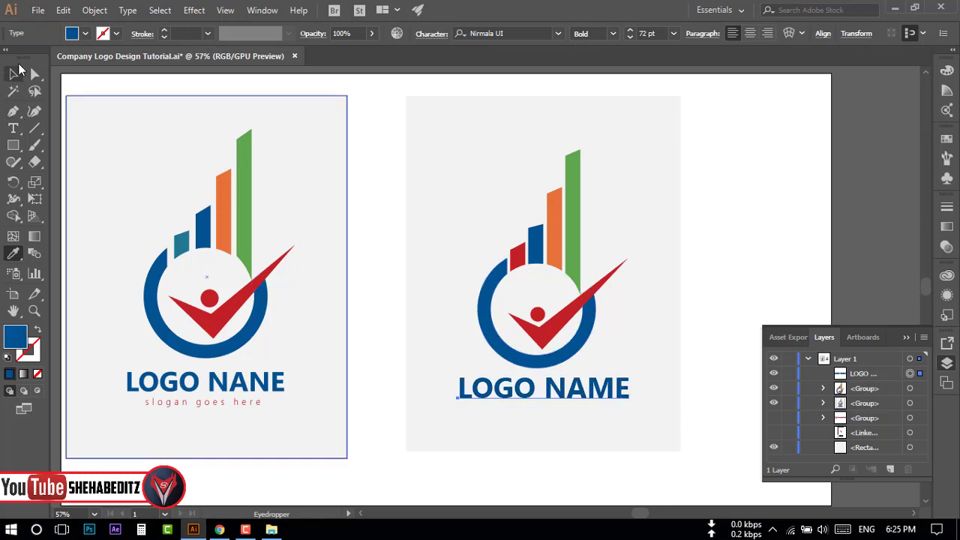
left_click(13, 74)
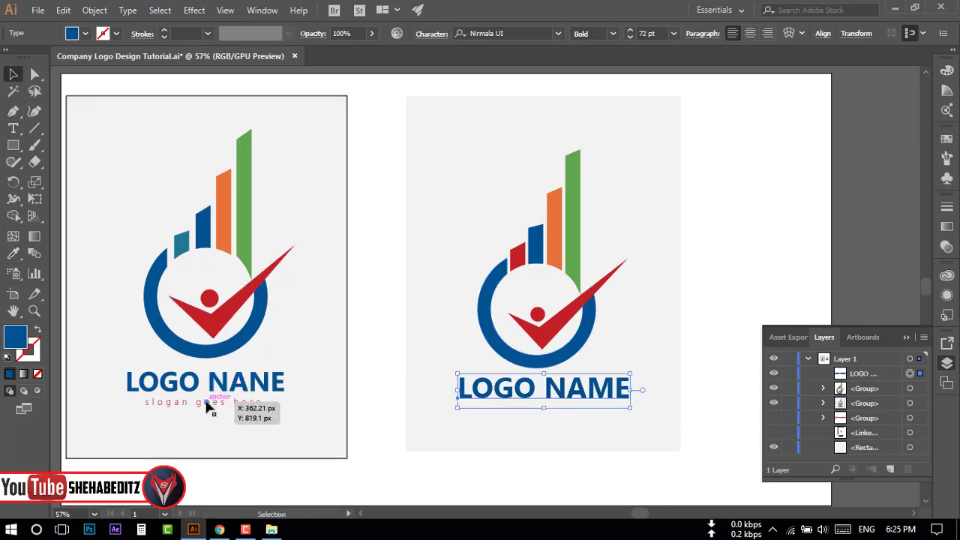
left_click(385, 200)
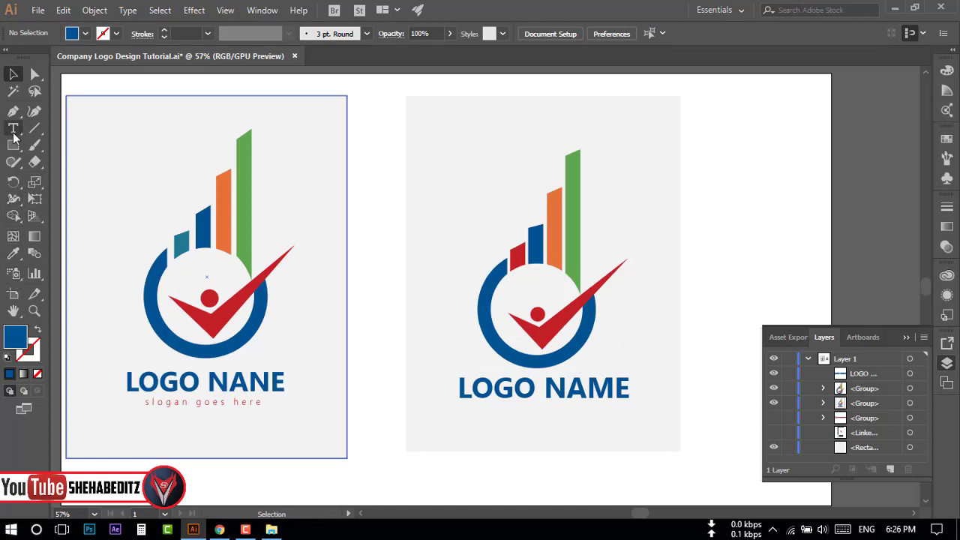
Step: Type 'slogan goes here' on a new line below LOGO NAME
left_click(12, 129)
left_click(495, 420)
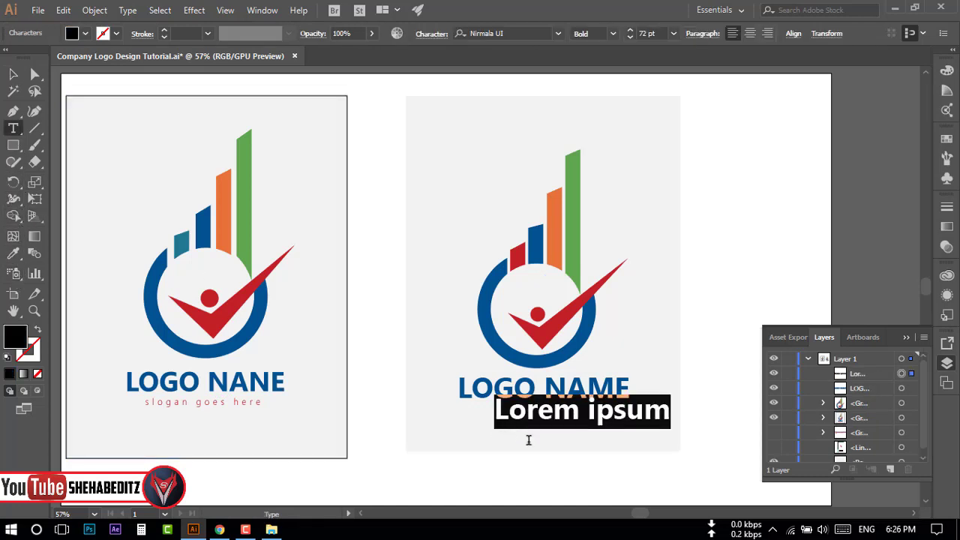
type("slog")
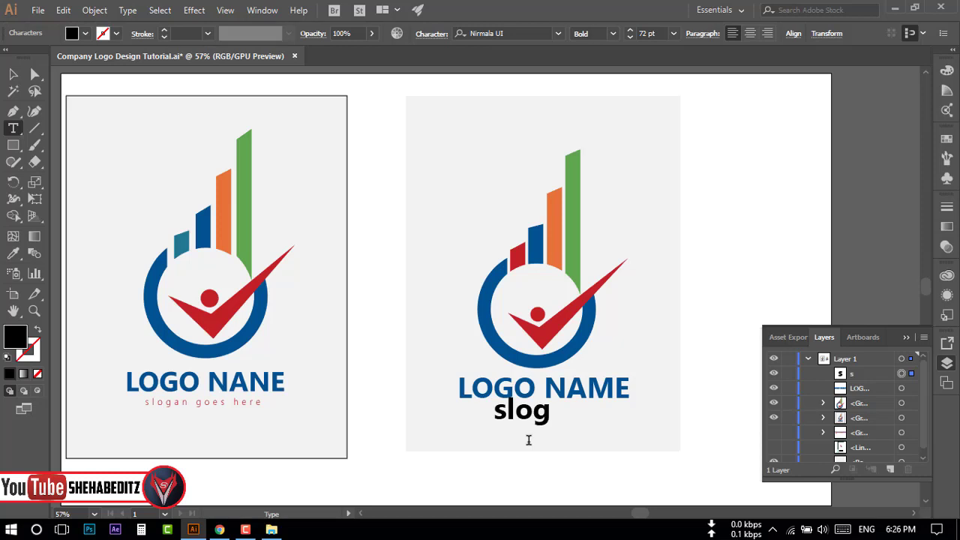
type("an")
type(" goes h")
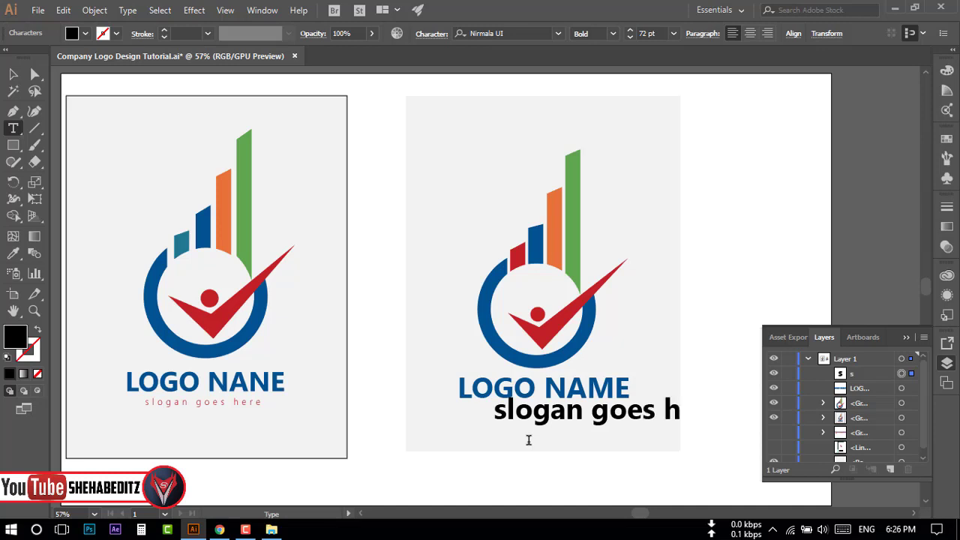
type("ere")
key("ctrl+a")
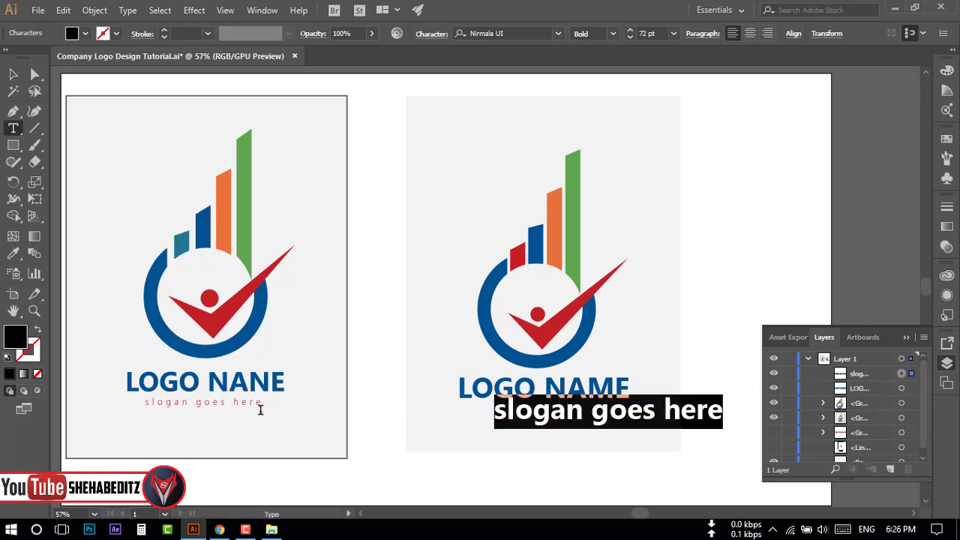
Step: Set the slogan to Semilight 18 pt with tracking 400
left_click(613, 34)
left_click(674, 34)
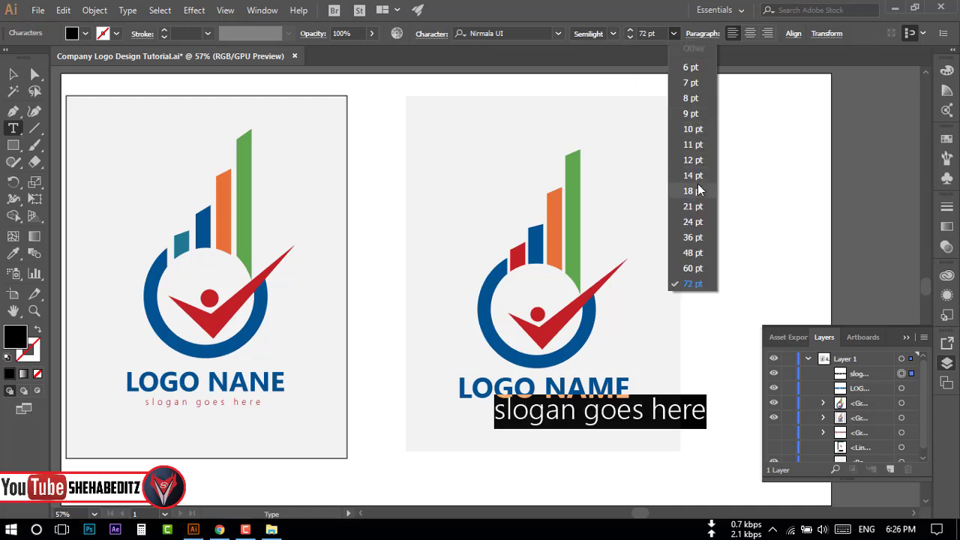
left_click(698, 191)
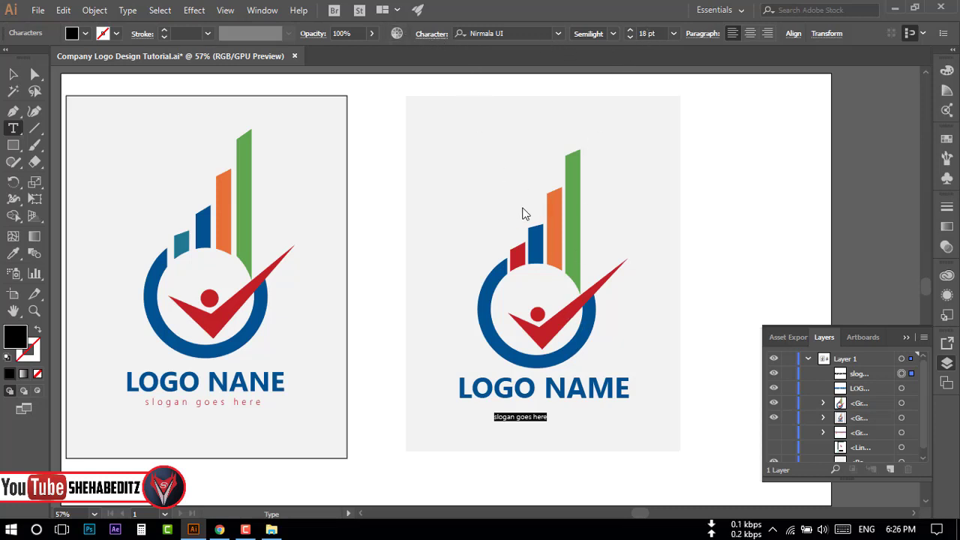
left_click(431, 34)
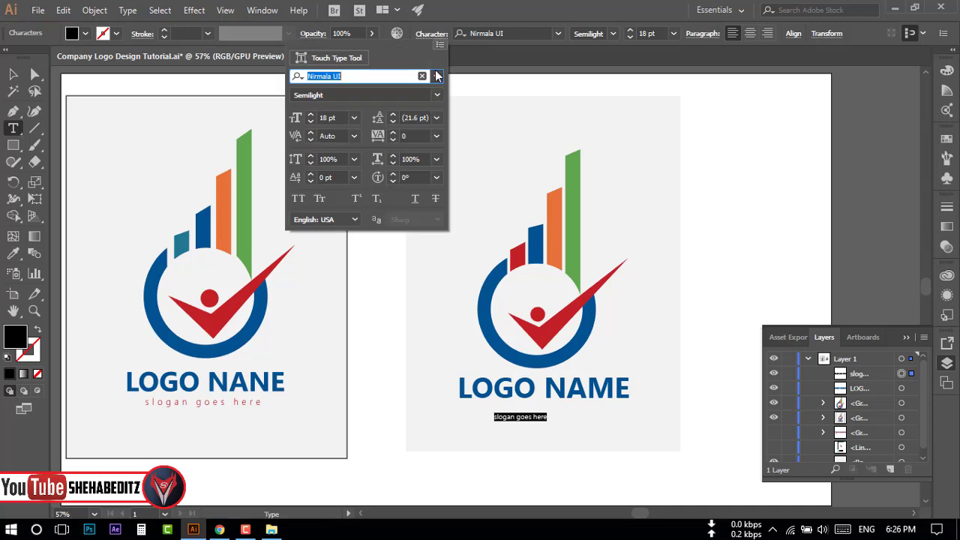
left_click(435, 136)
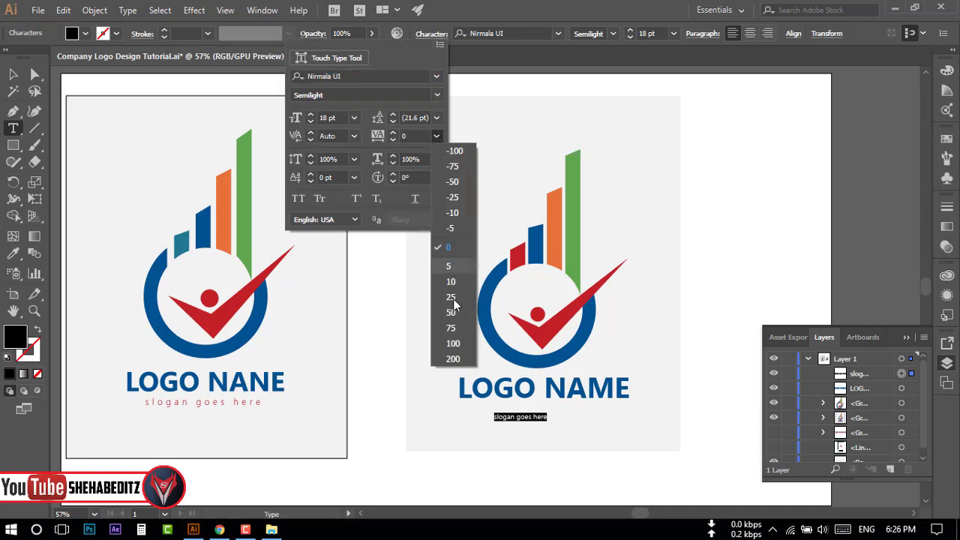
left_click(452, 359)
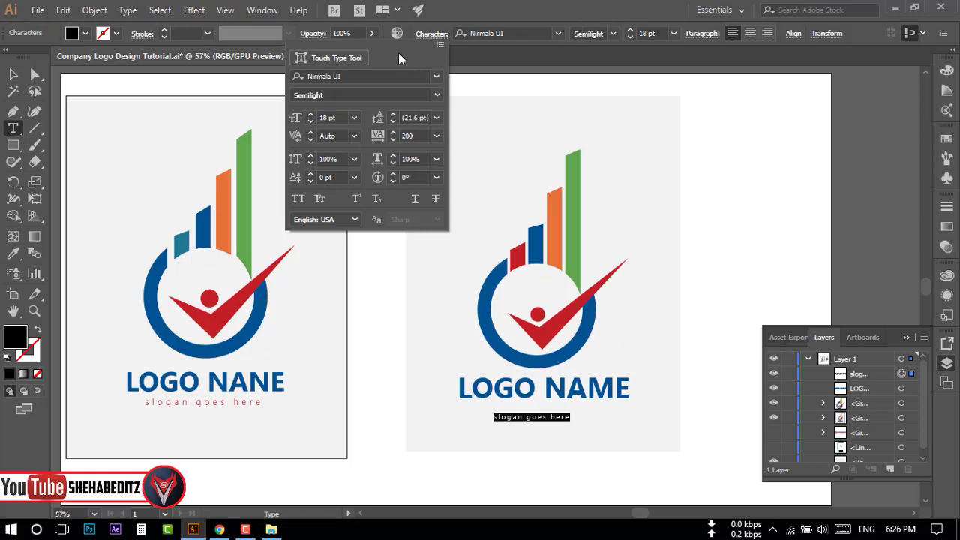
left_click(405, 135)
type("400")
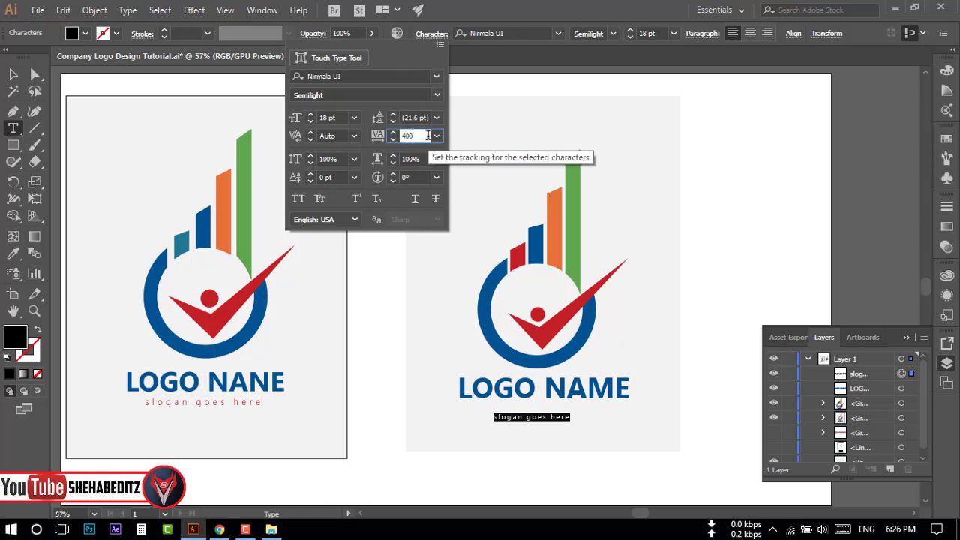
key("Return")
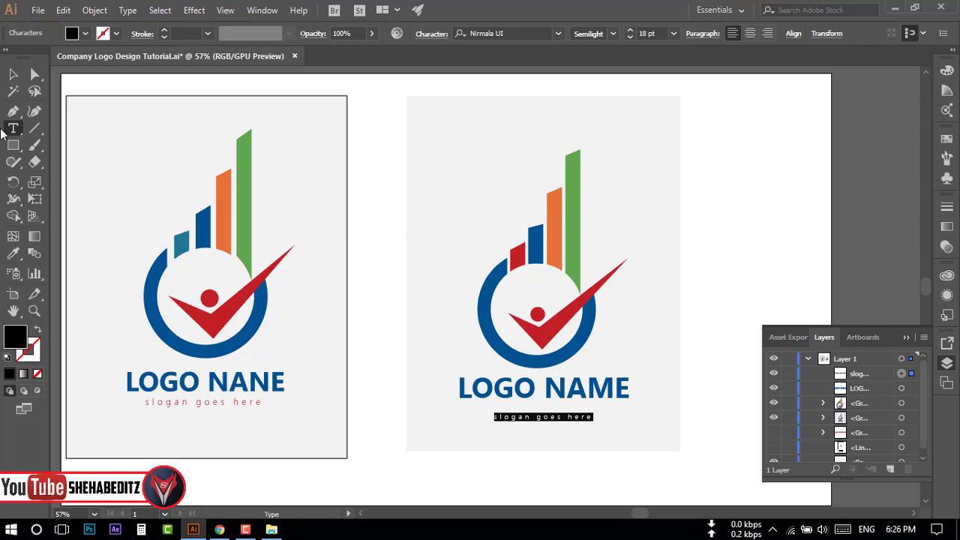
Step: Stretch the slogan to LOGO NAME's width, colour it orange, and nudge it up
left_click(13, 73)
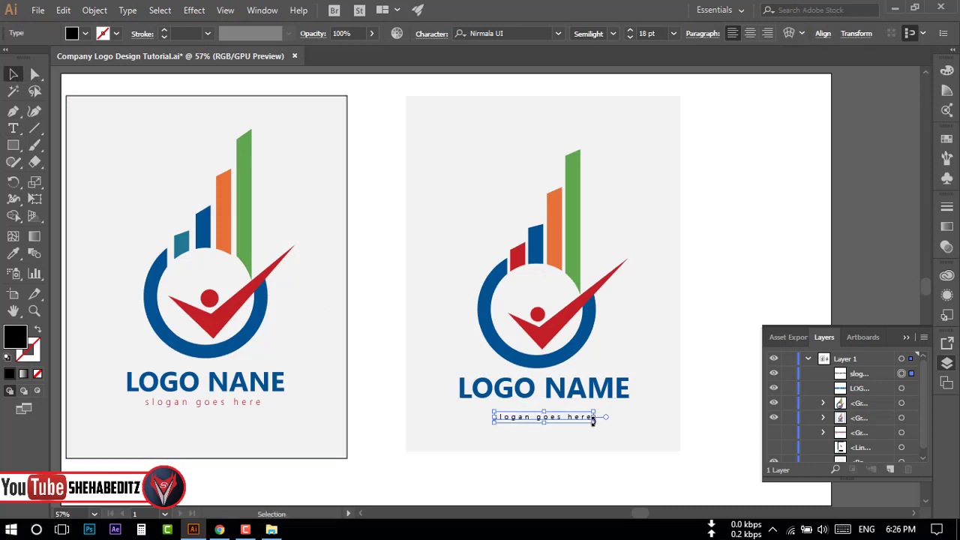
left_click_drag(592, 421, 605, 429)
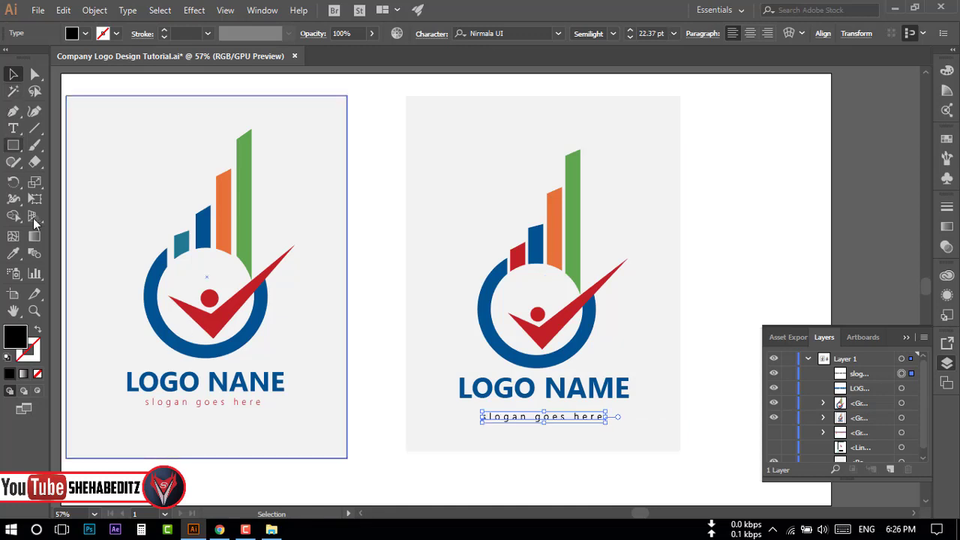
left_click(13, 253)
left_click(559, 244)
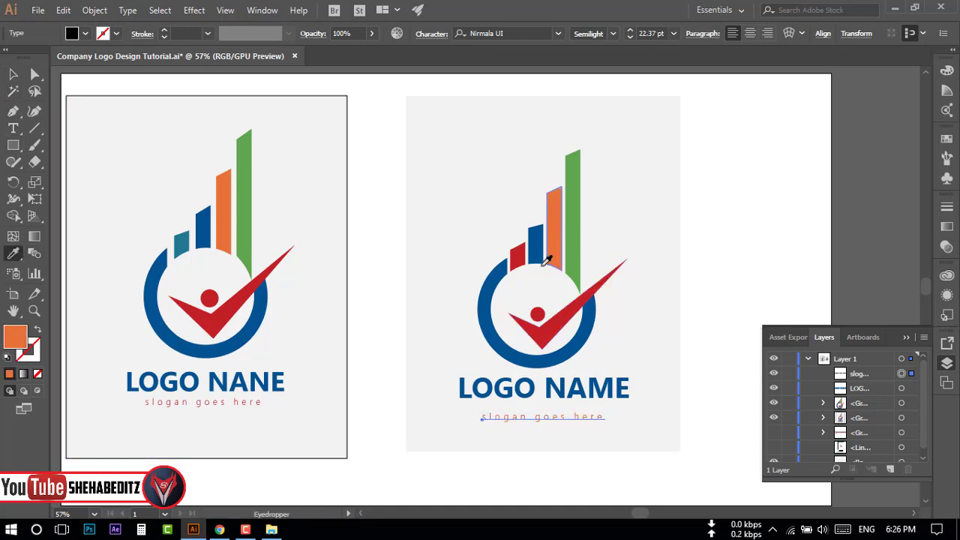
left_click(12, 75)
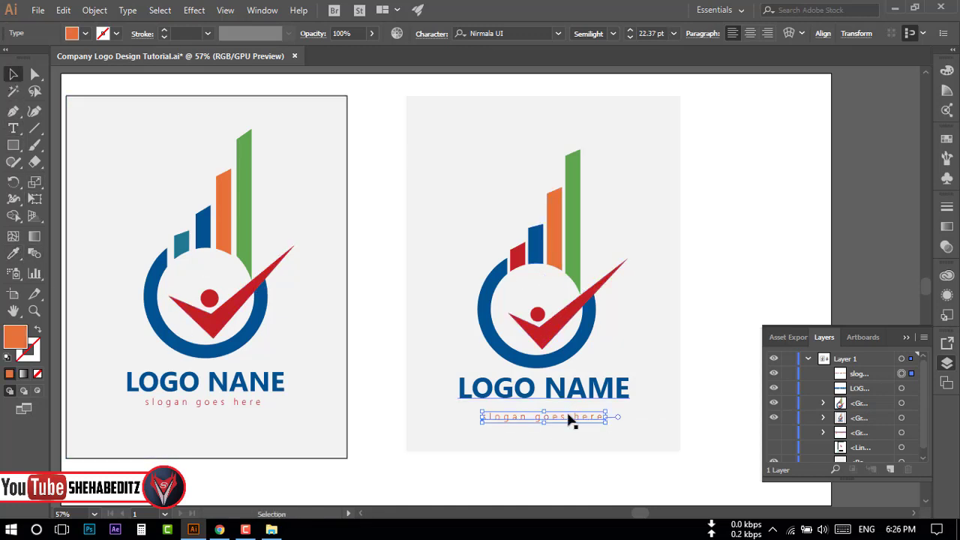
left_click_drag(569, 420, 569, 413)
left_click(379, 337)
scroll(390, 368, "up", 1)
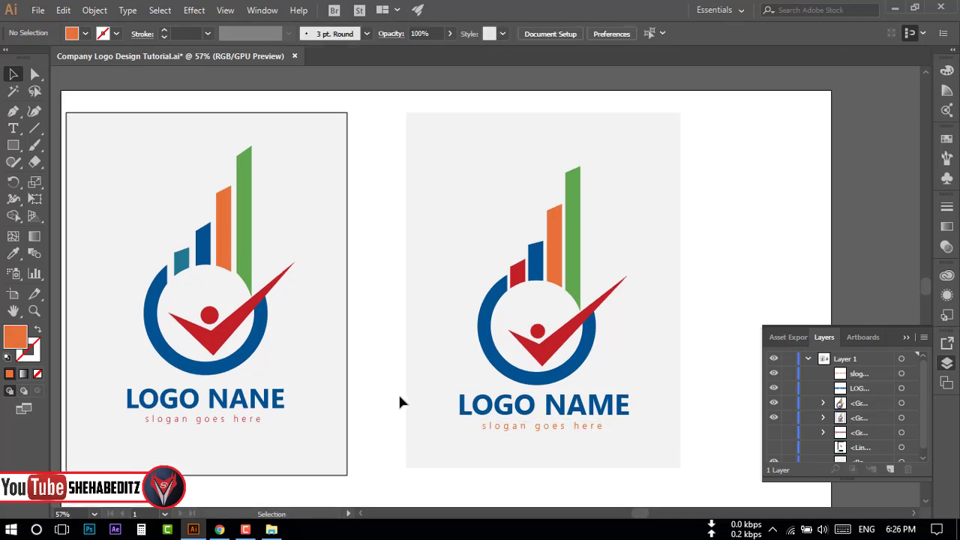
Step: Give the gray background rectangle a black 2 pt outline
left_click(412, 291)
left_click(117, 34)
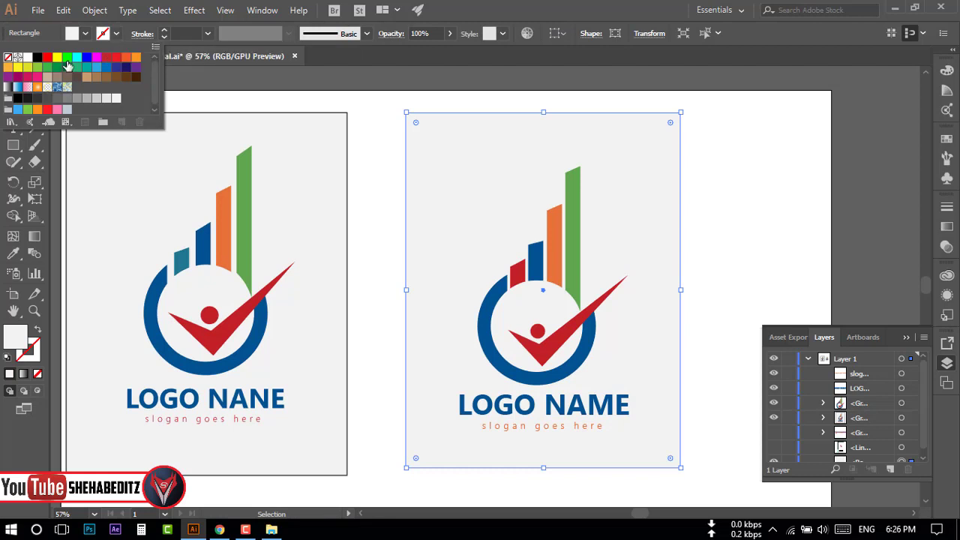
left_click(38, 58)
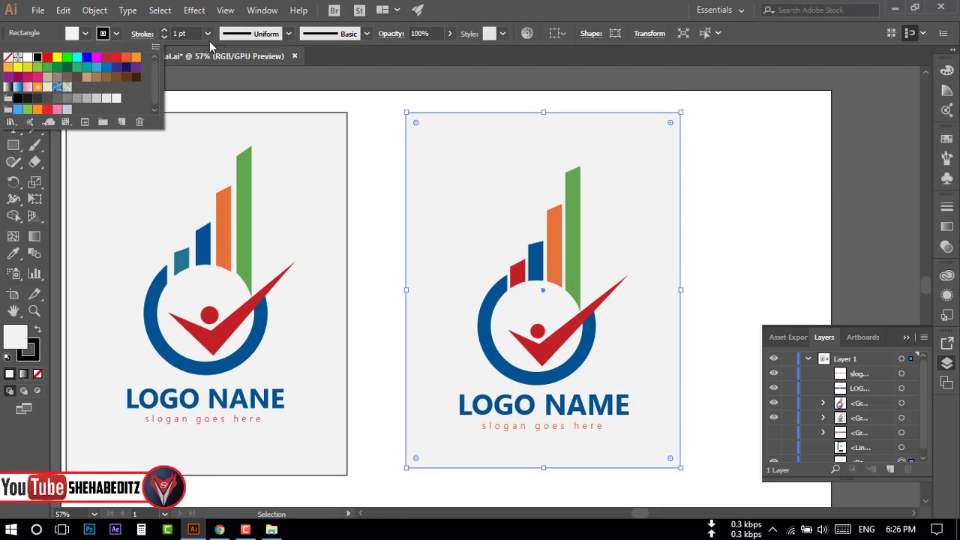
left_click(209, 42)
left_click(206, 35)
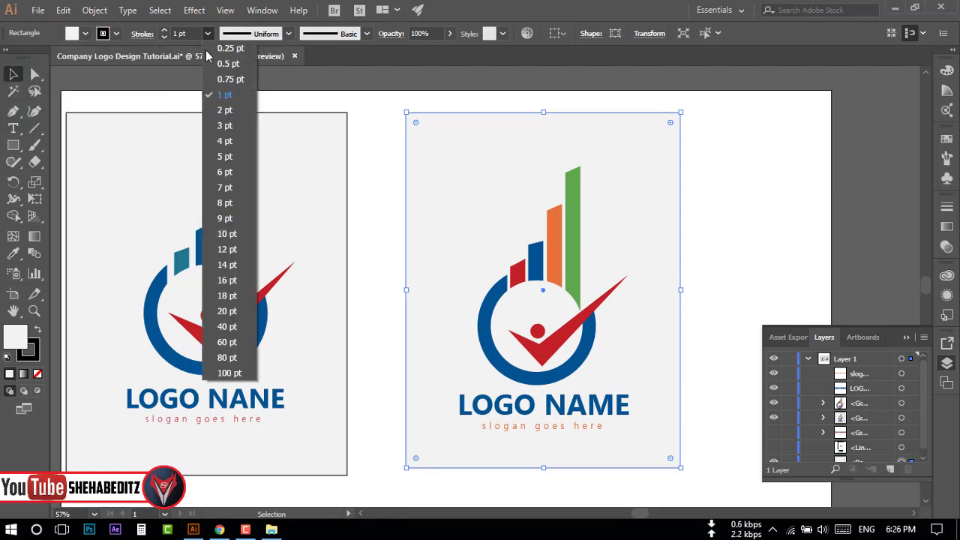
left_click(224, 109)
left_click(390, 120)
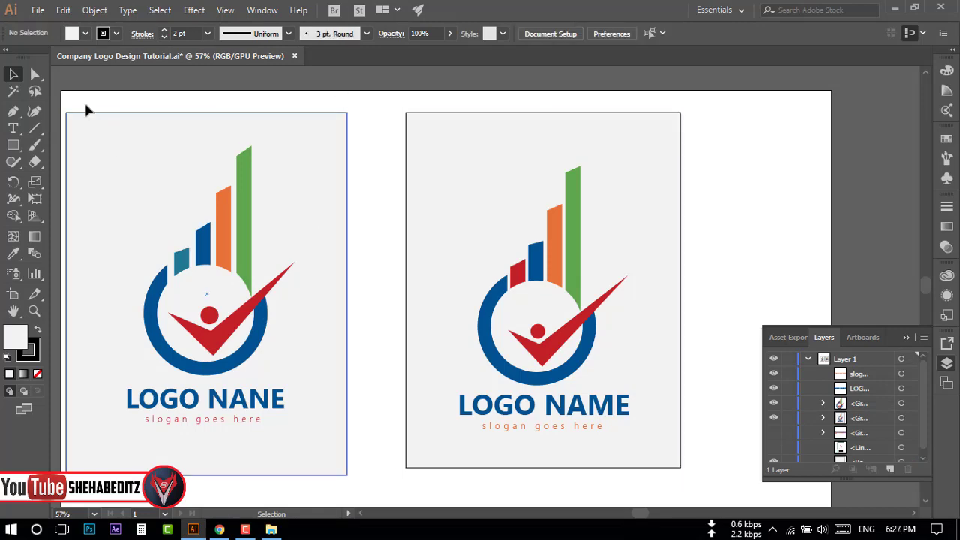
Step: Move the left reference design to the right
left_click_drag(109, 93, 529, 248)
left_click_drag(476, 230, 531, 234)
left_click(825, 202)
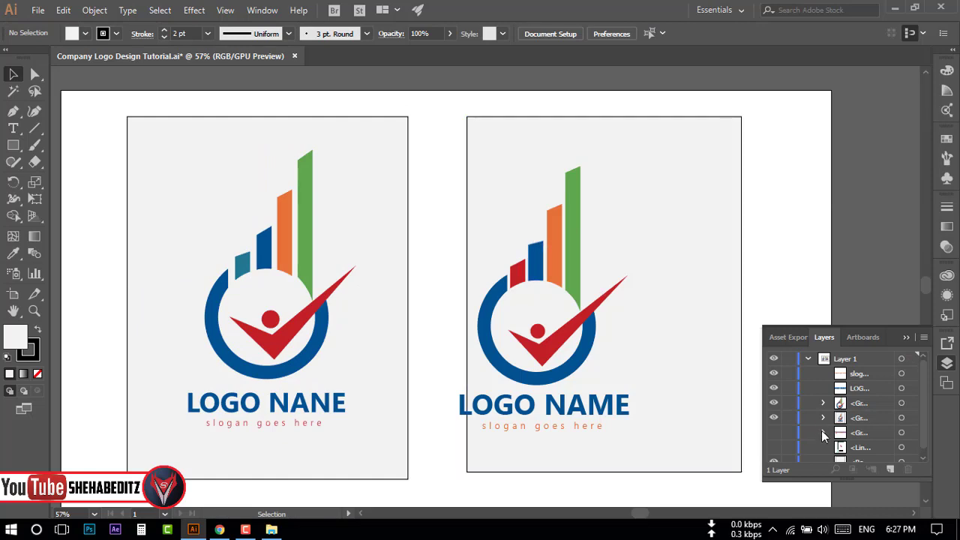
Step: Shift the logo emblem right to centre it on the grey background
scroll(821, 430, "down", 1)
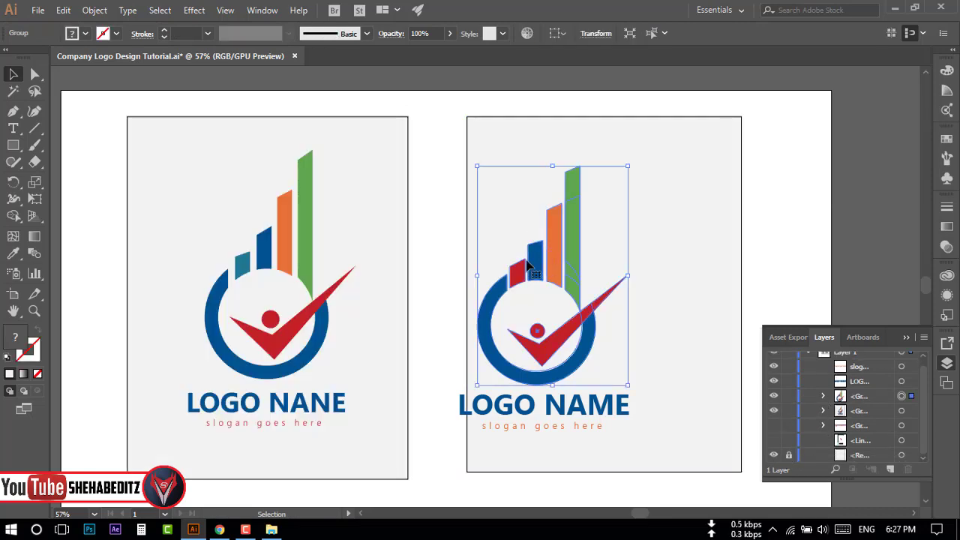
left_click(546, 380)
left_click_drag(573, 285, 626, 281)
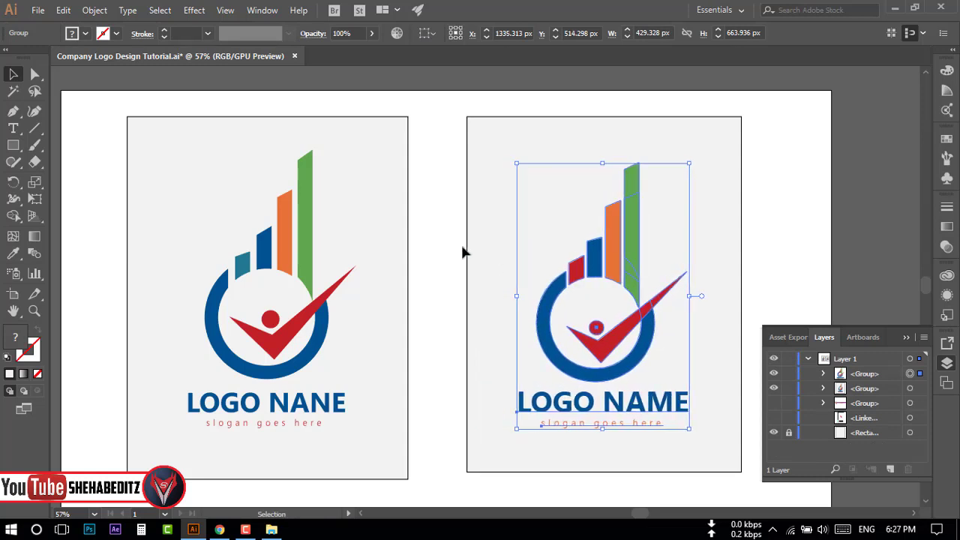
left_click(435, 240)
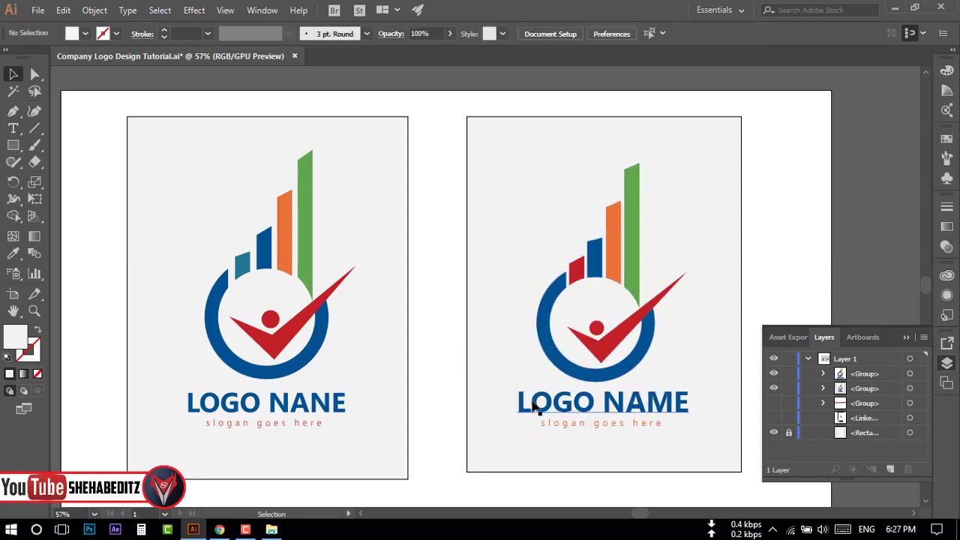